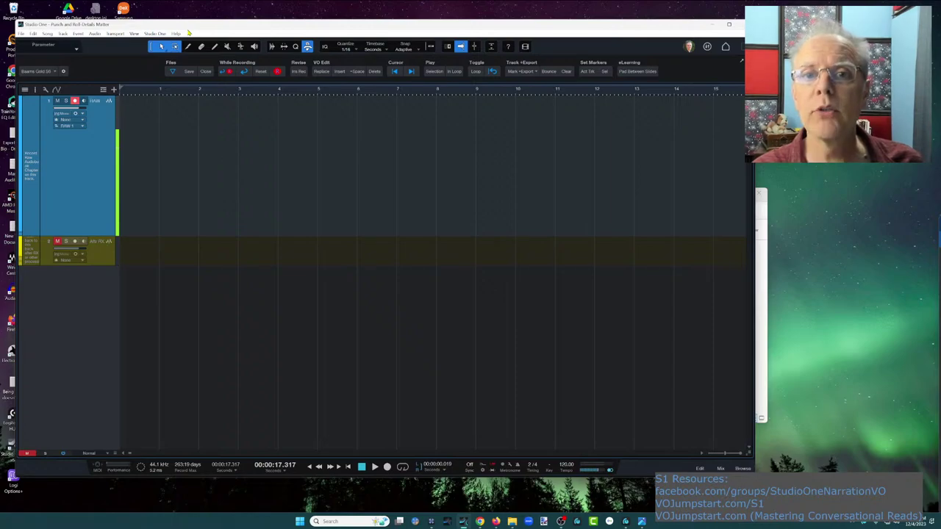
Return the cursor to the song start, restart the first recording, and record narration on the RAW track up to about 25.7 seconds
key(space)
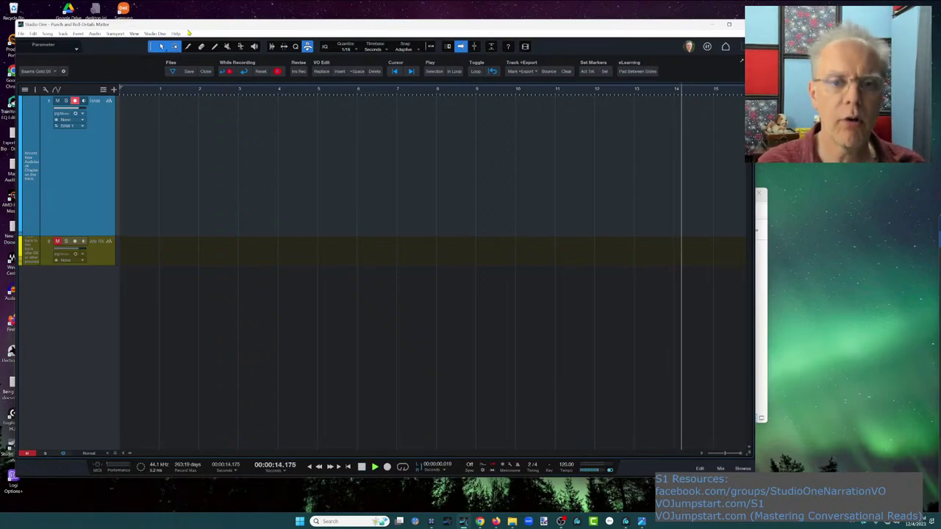
key(space)
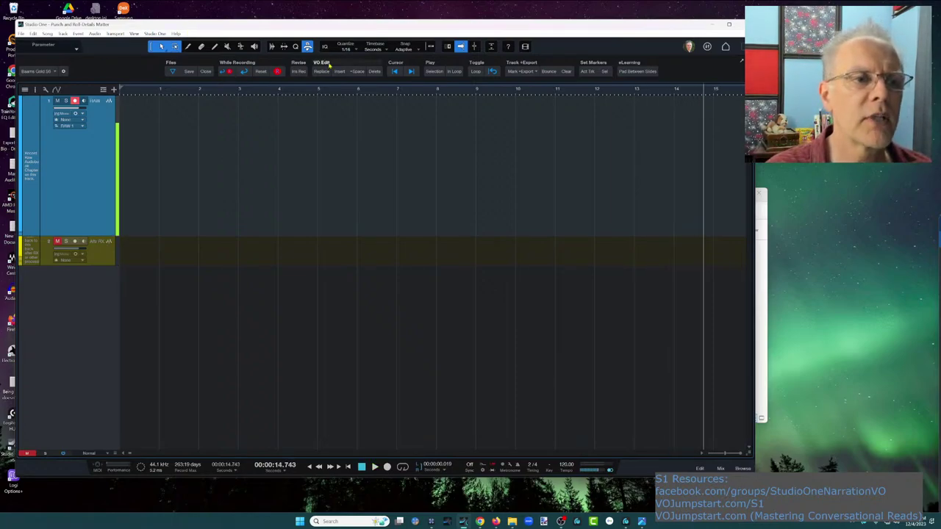
click(393, 71)
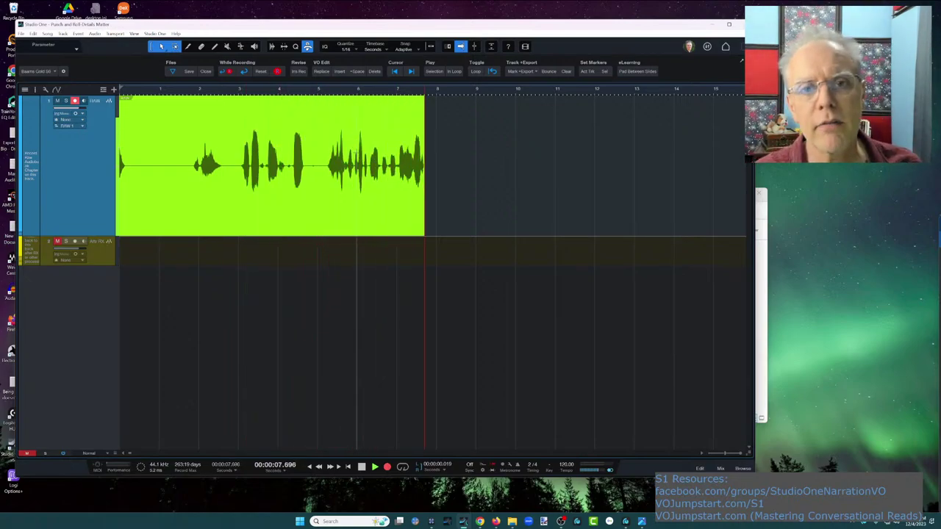
key(ctrl+z)
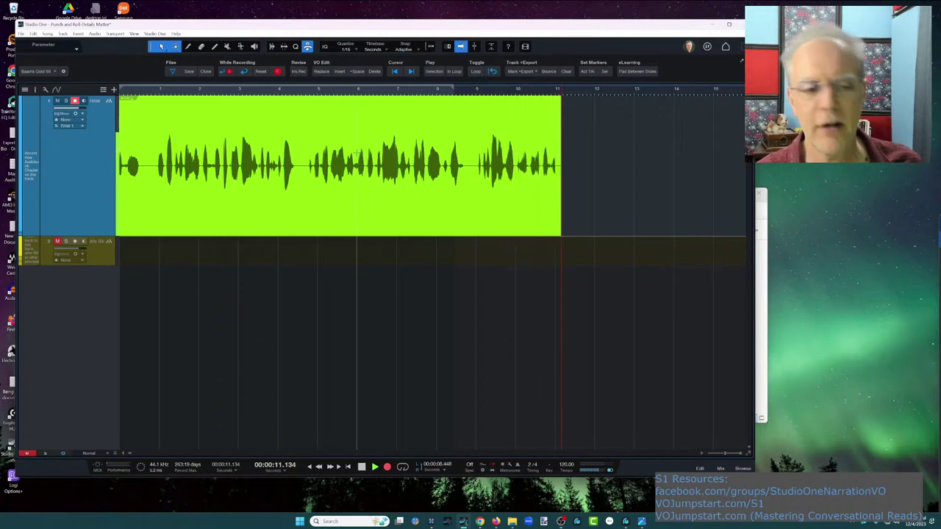
key(BackSpace)
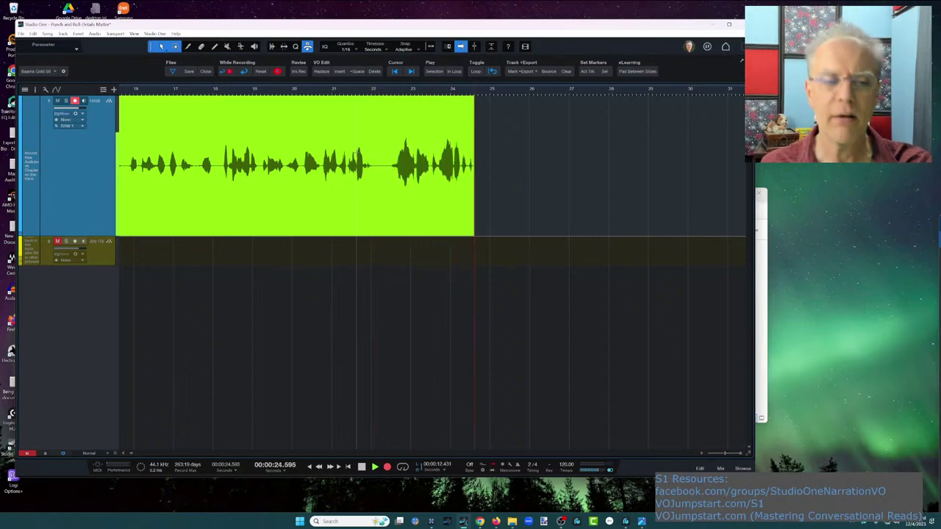
key(space)
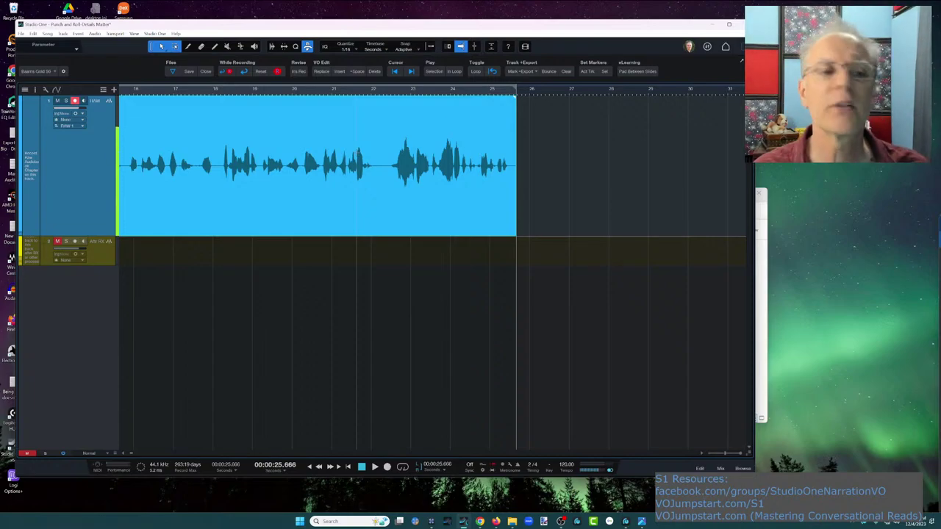
Place the playback cursor in the pause at about 22.06 seconds and recolor the RAW track dark blue
click(374, 122)
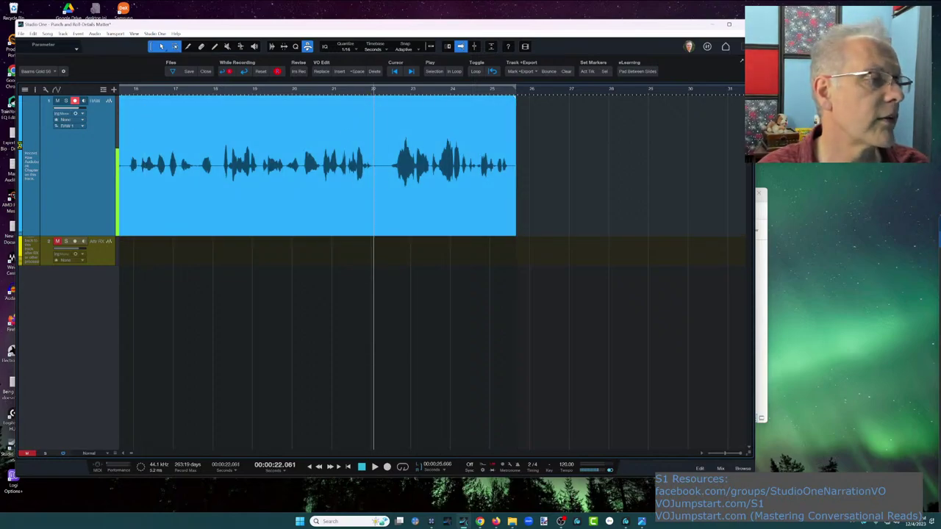
click(20, 147)
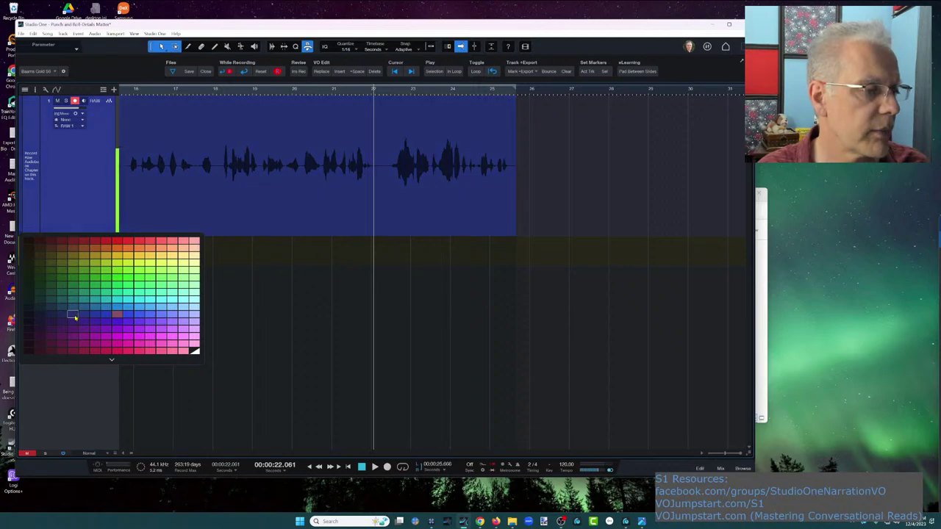
click(74, 316)
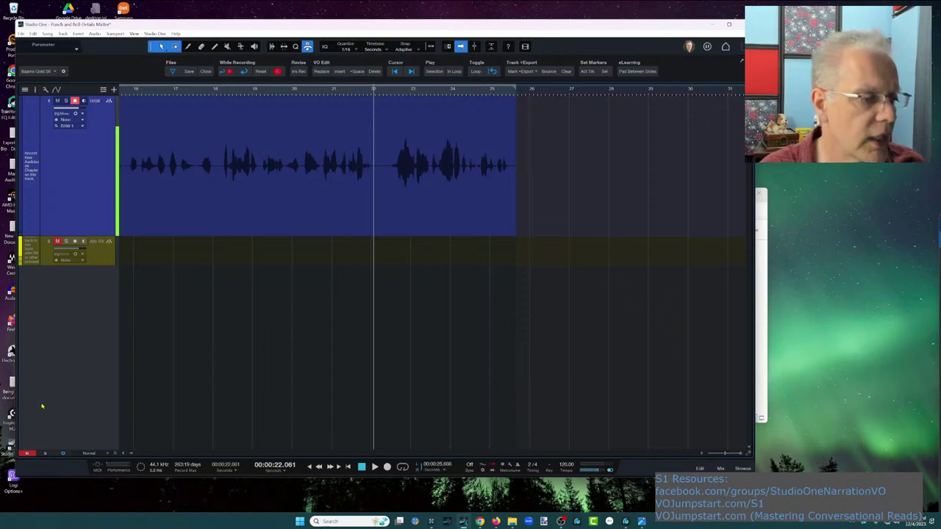
Show the large Time Display and position its window in the empty area just below the two tracks
click(137, 34)
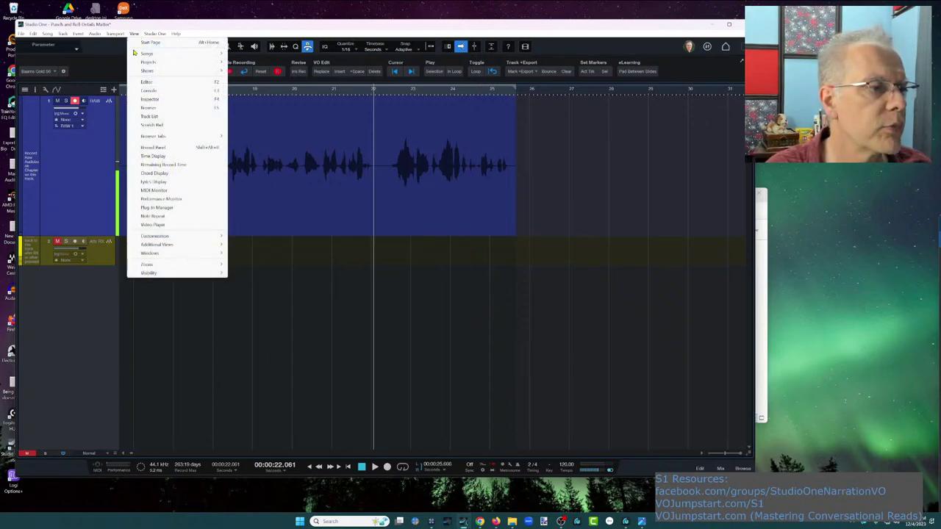
click(154, 156)
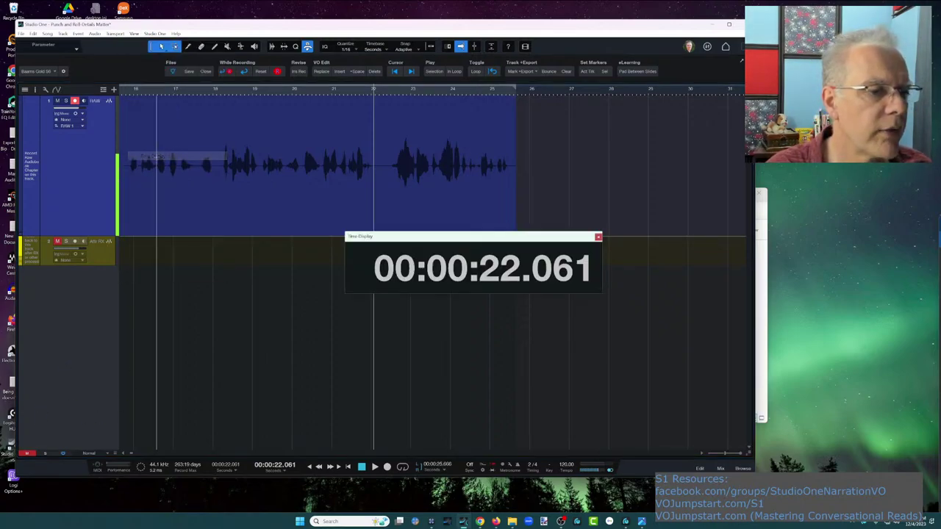
drag(468, 240, 176, 286)
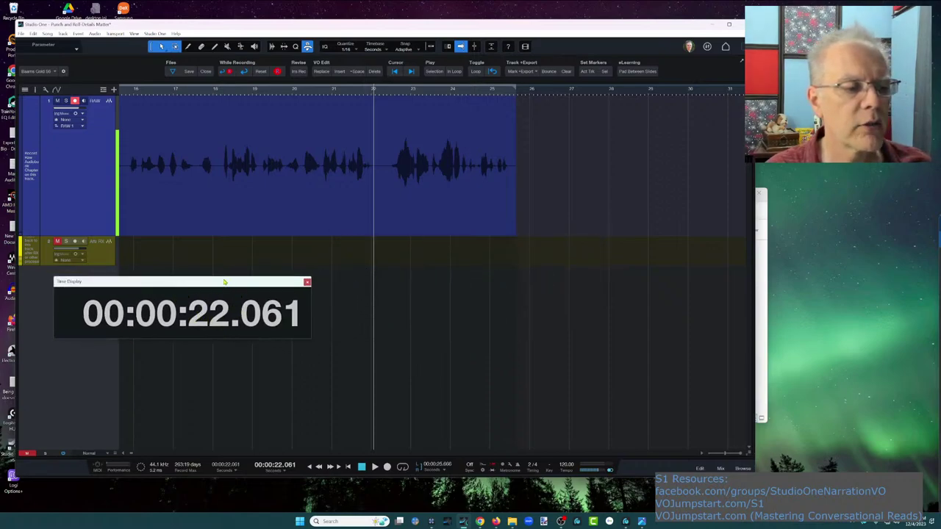
drag(238, 287, 218, 288)
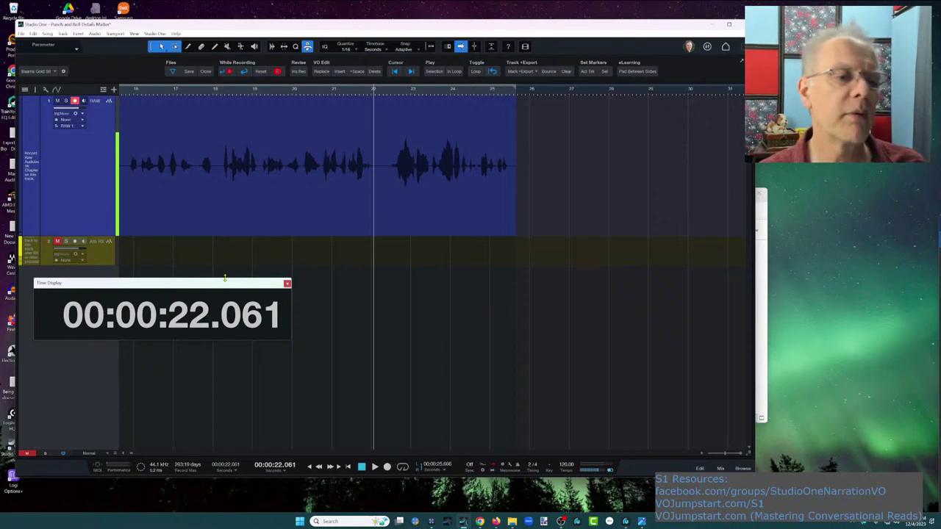
Punch in a new narration take at about 22.06 seconds, restart it from the same point, and end it at about 26.96 seconds
key(KP_Subtract)
key(space)
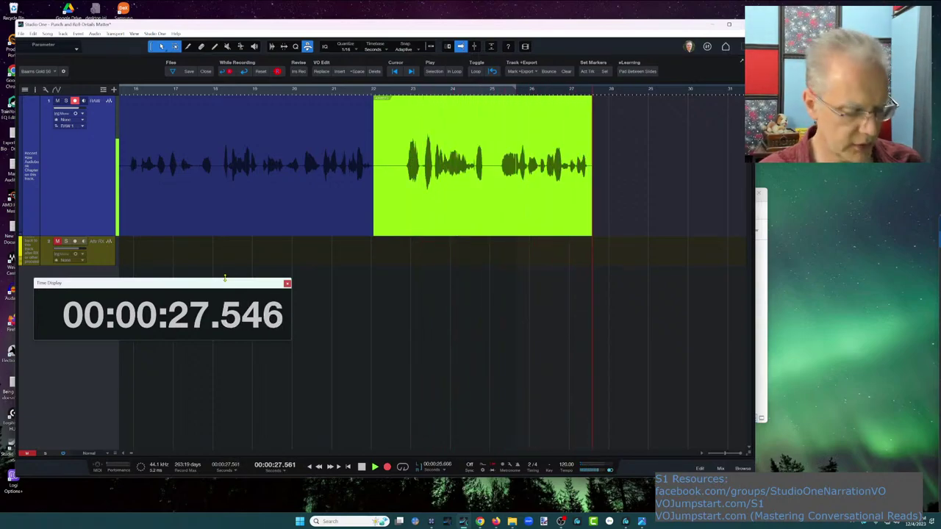
key(space)
key(space)
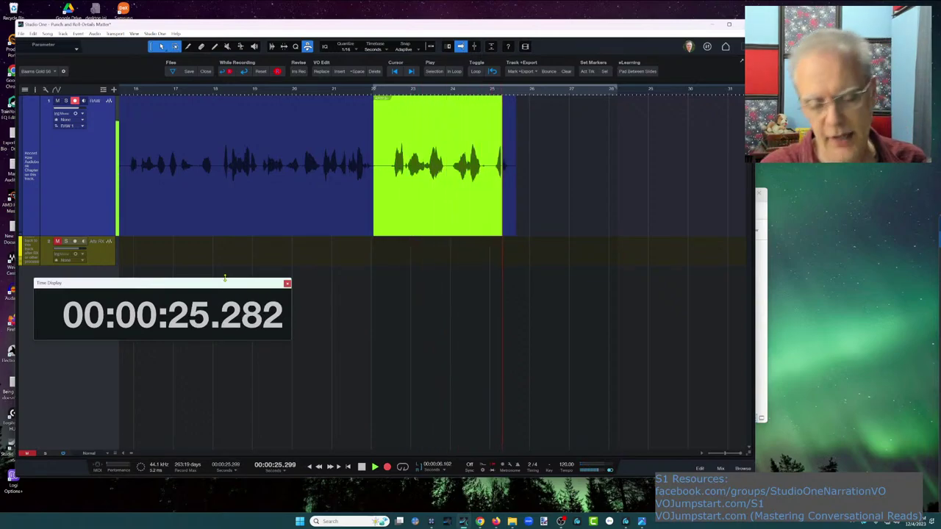
key(space)
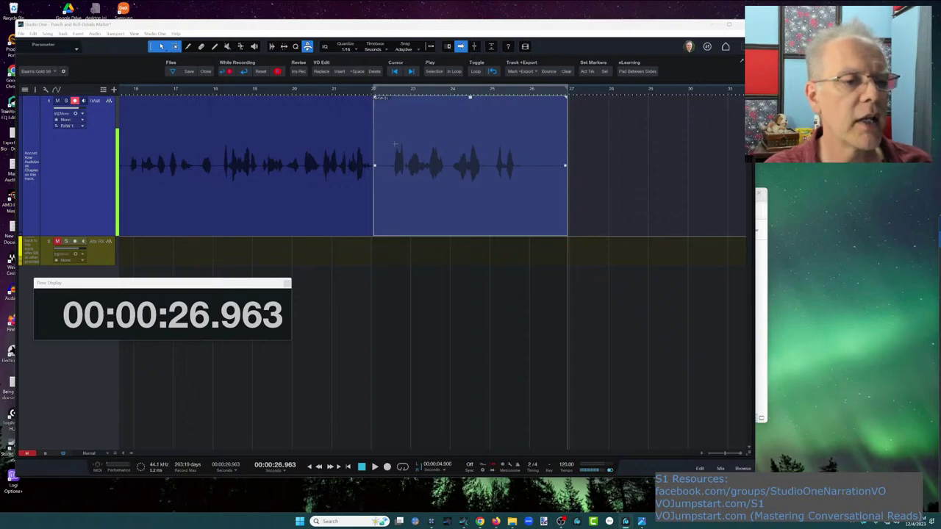
Highlight the short pause at the punch-in point and the roughly 3.9 seconds of narration leading up to it to examine the pre-roll
drag(389, 144, 370, 147)
scroll(382, 93, up, 5)
scroll(388, 111, down, 3)
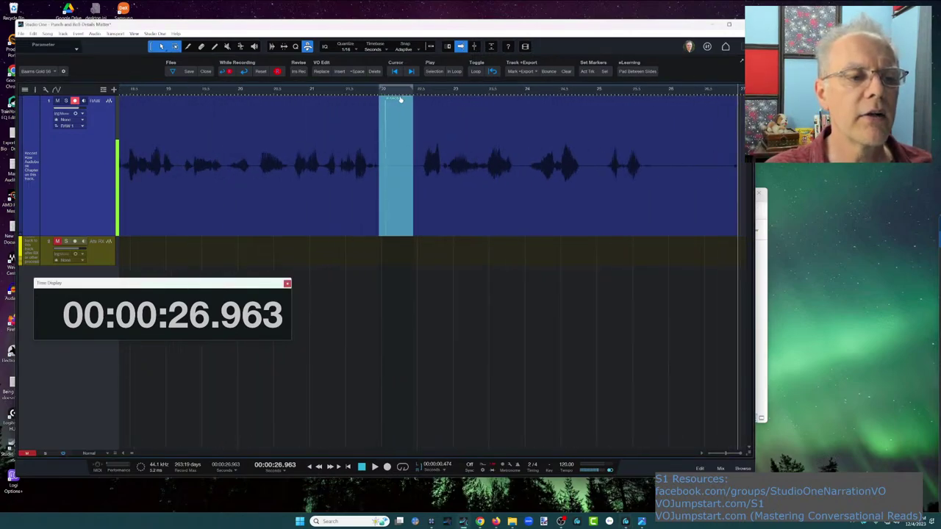
drag(179, 127, 379, 128)
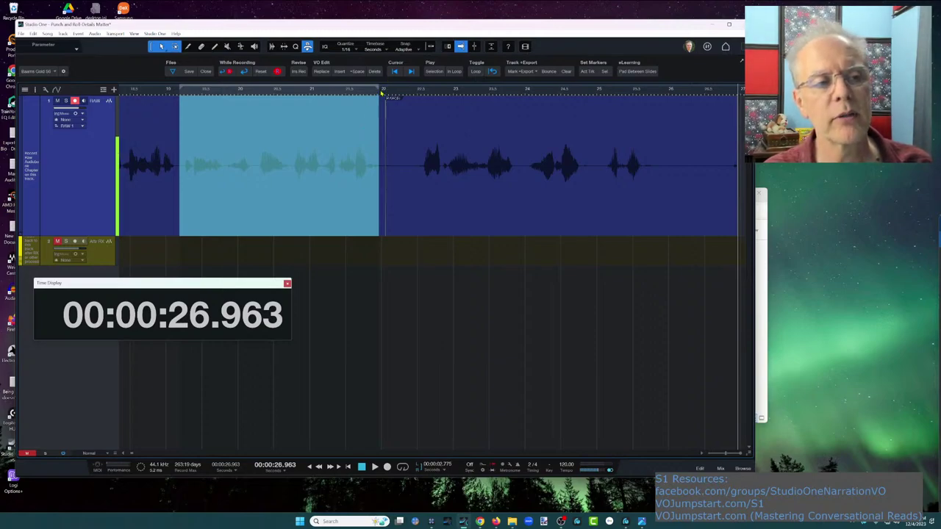
drag(382, 93, 420, 89)
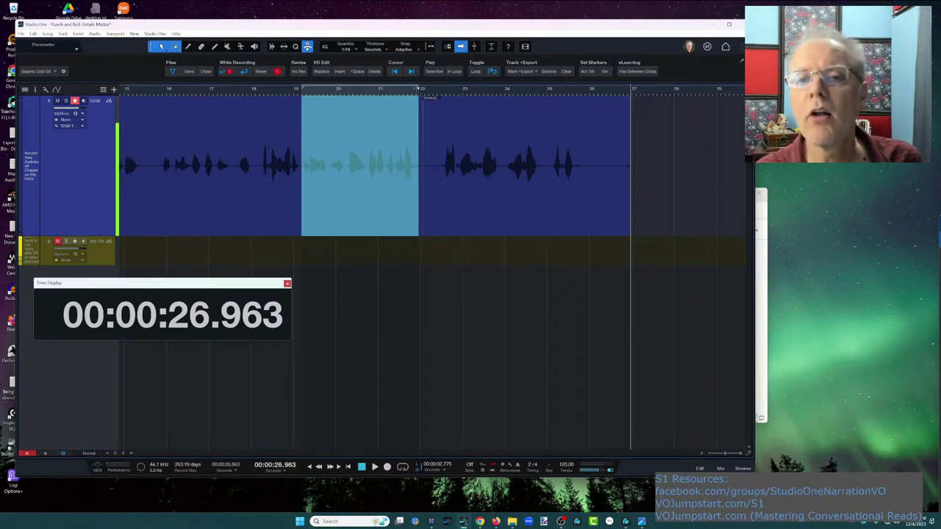
drag(257, 133, 425, 135)
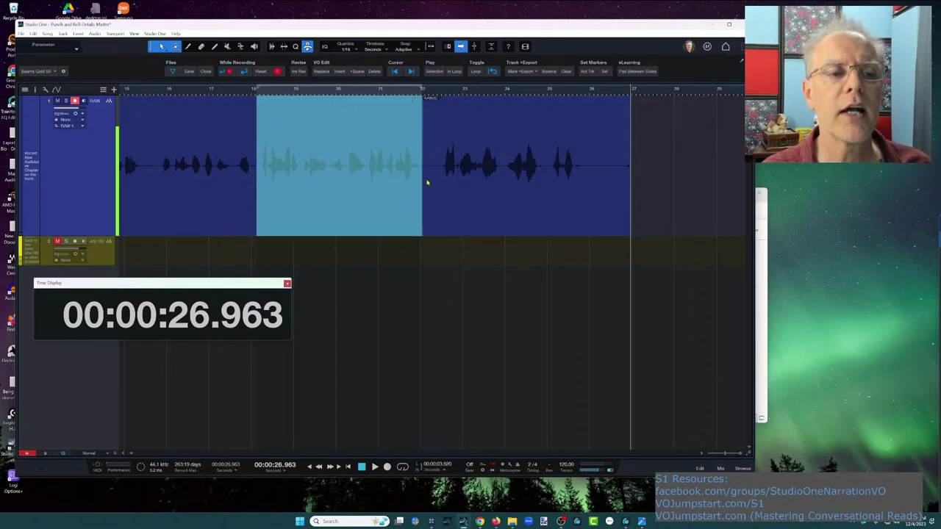
Select the new take and play the narration from about 18.2 seconds through the punch-in to check the transition
click(457, 209)
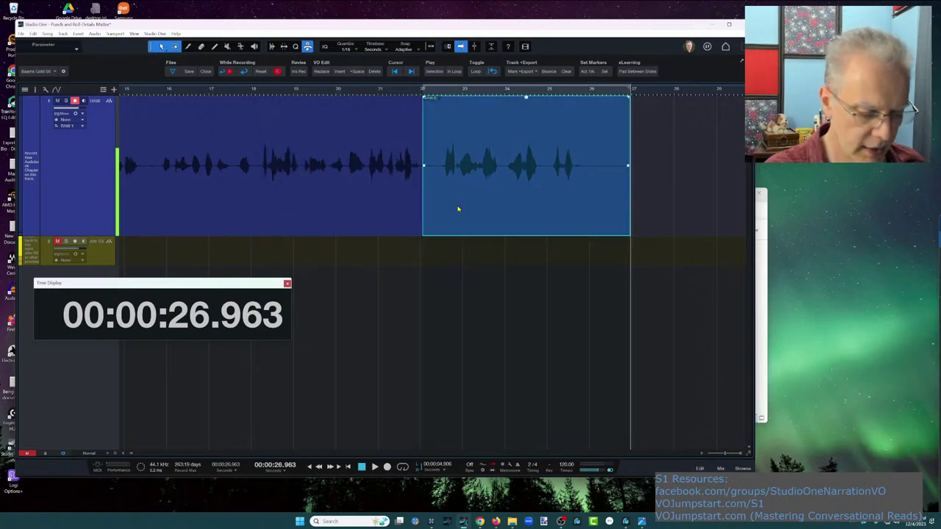
key(space)
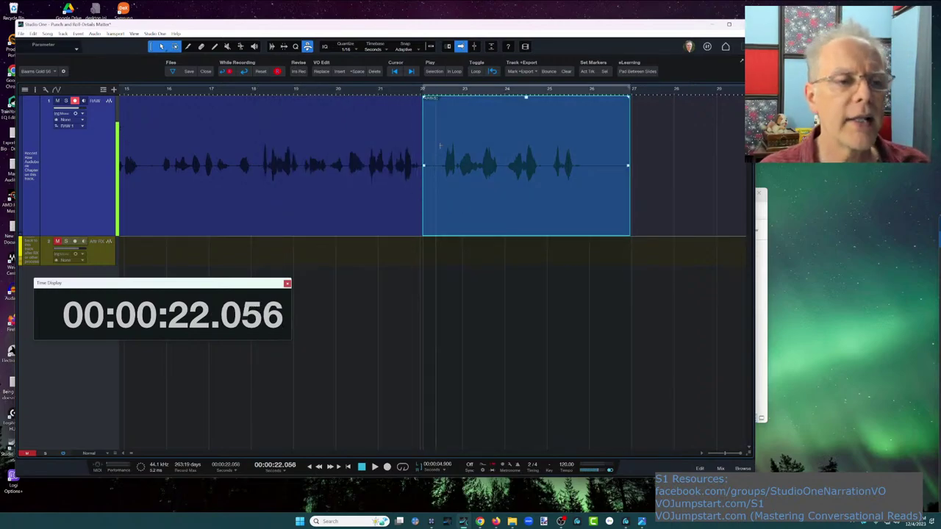
click(259, 90)
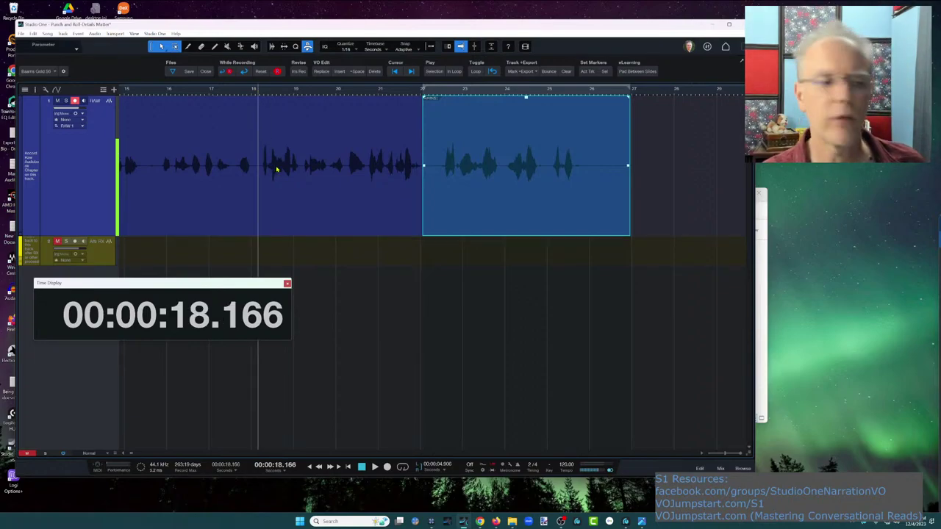
key(space)
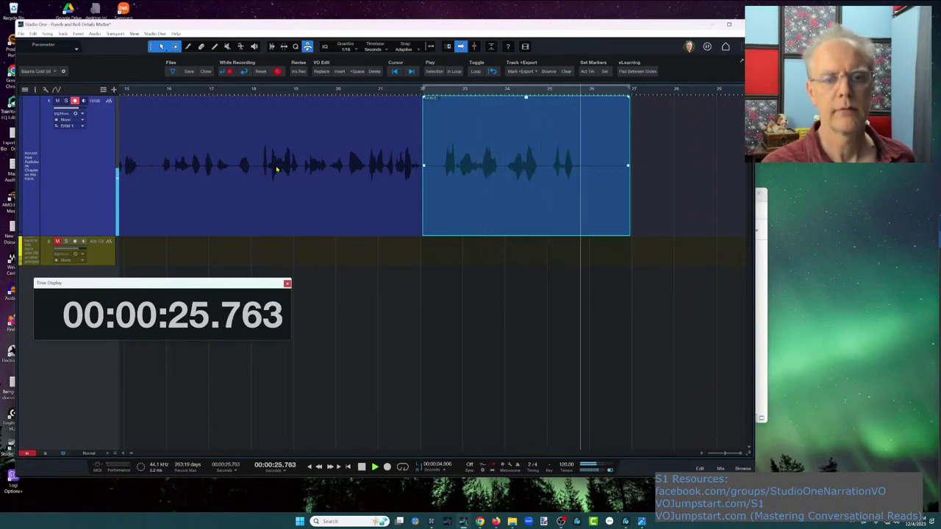
key(space)
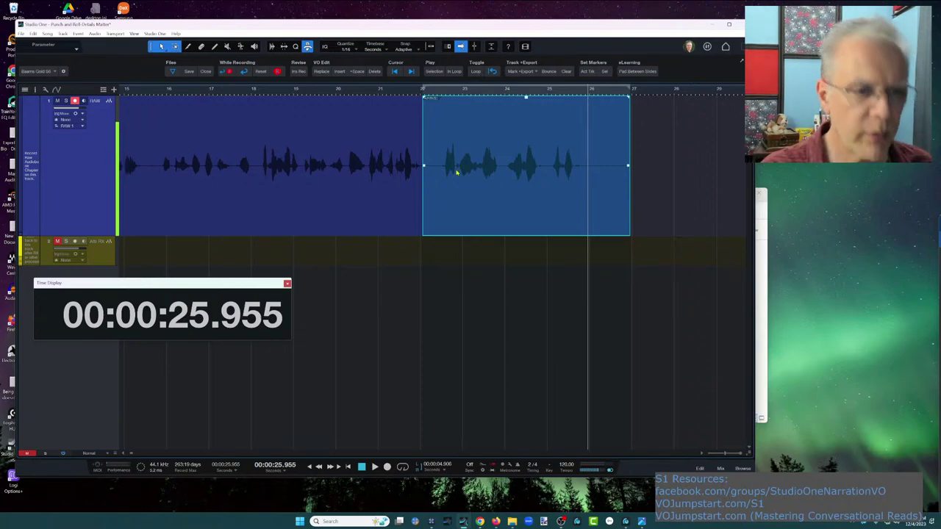
Highlight the 4 seconds before the punch-in and the 0.4-second pause after it, and temporarily magnify the waveform to inspect the quiet parts
click(408, 142)
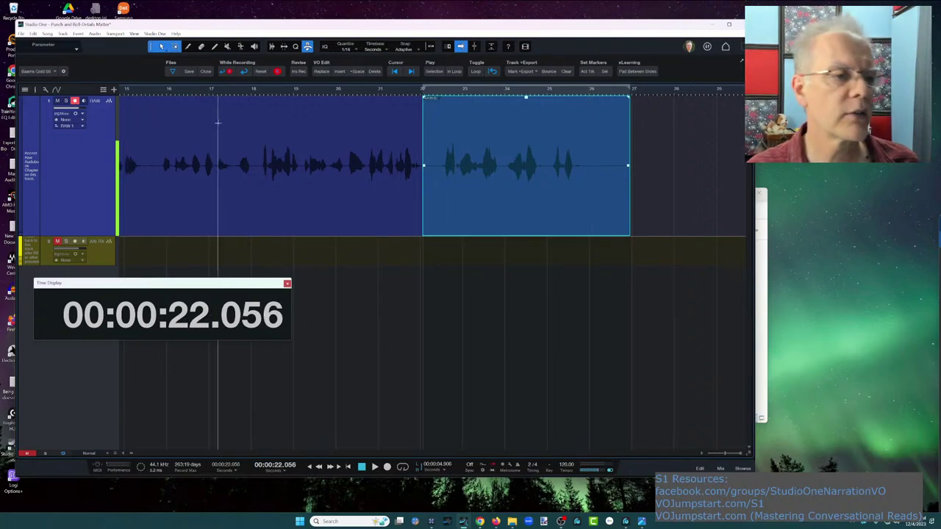
drag(254, 125, 423, 125)
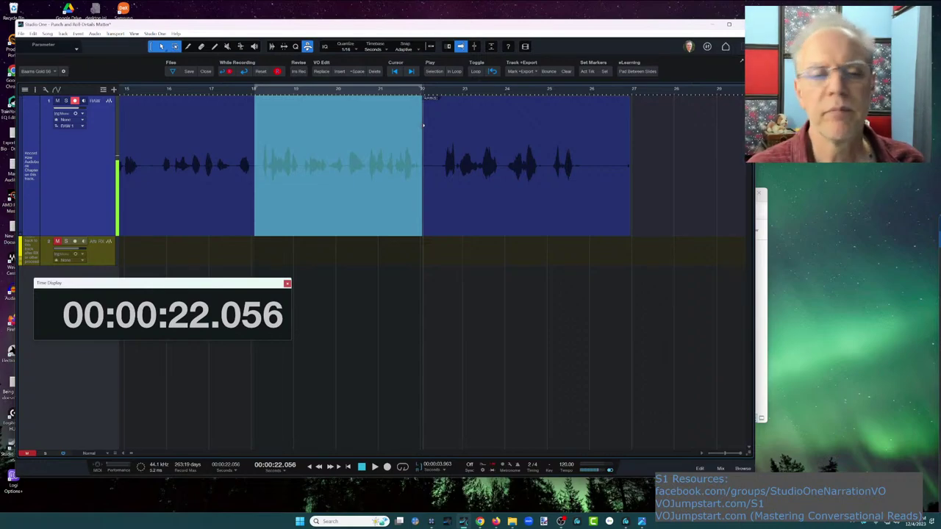
drag(441, 150, 424, 151)
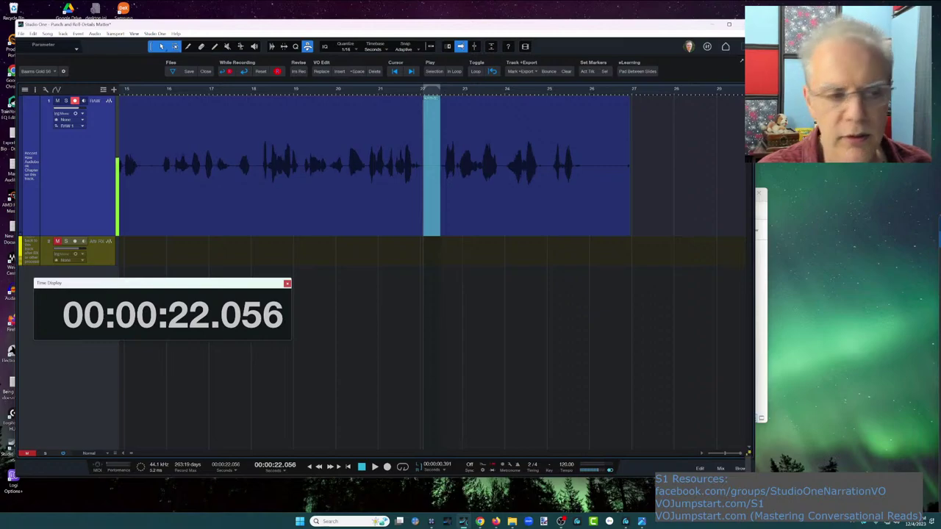
scroll(750, 452, up, 3)
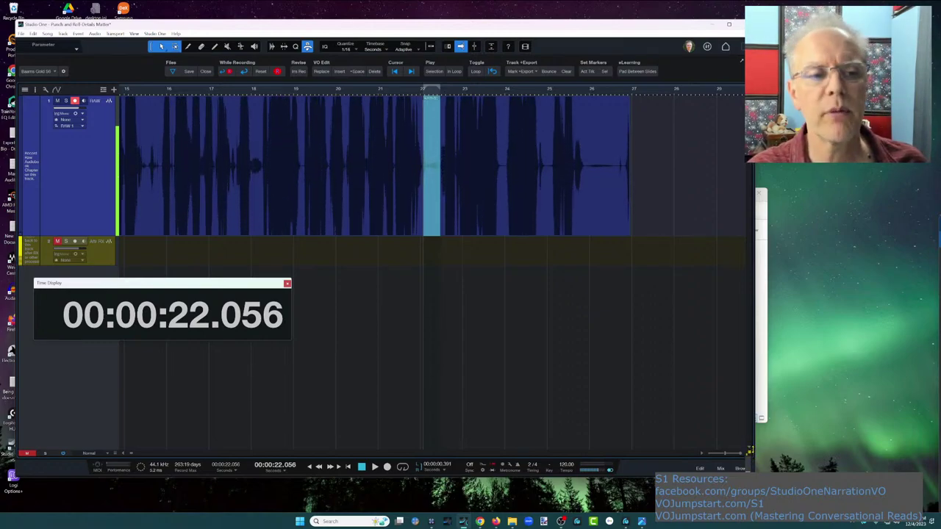
scroll(750, 451, down, 3)
click(389, 142)
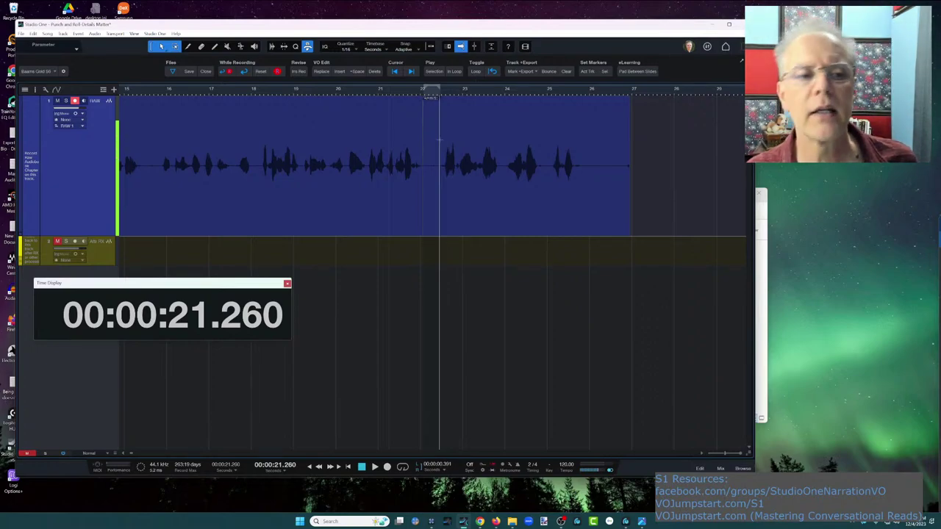
Place the playback cursor at about 15.5 seconds and recolor the RAW track yellow-green
click(147, 121)
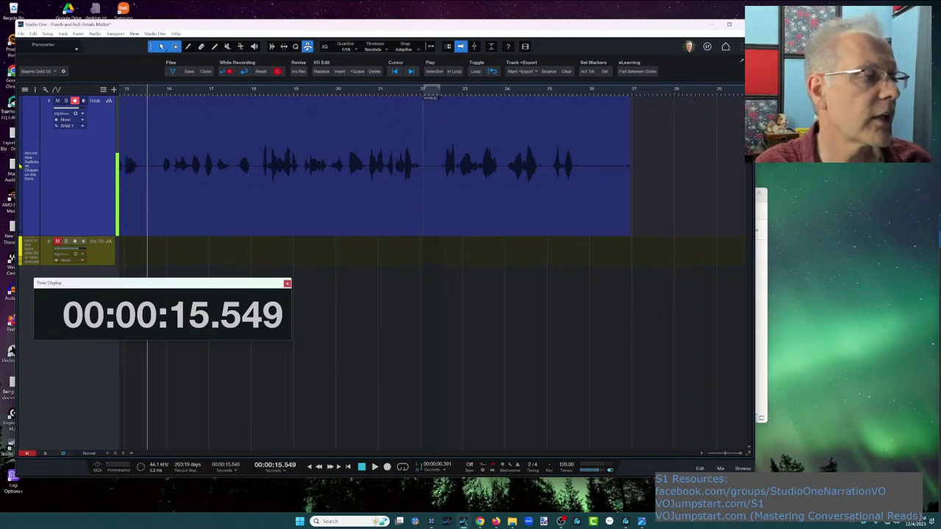
click(20, 167)
click(118, 265)
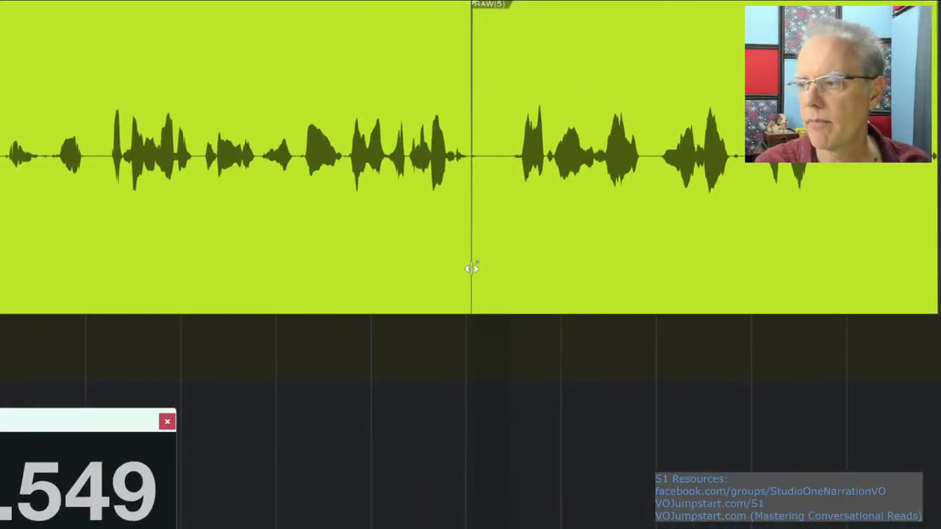
Shift the boundary between the two takes to about 25.66 seconds to reveal the recorded-over audio, and return it to the 22-second punch-in point
click(471, 268)
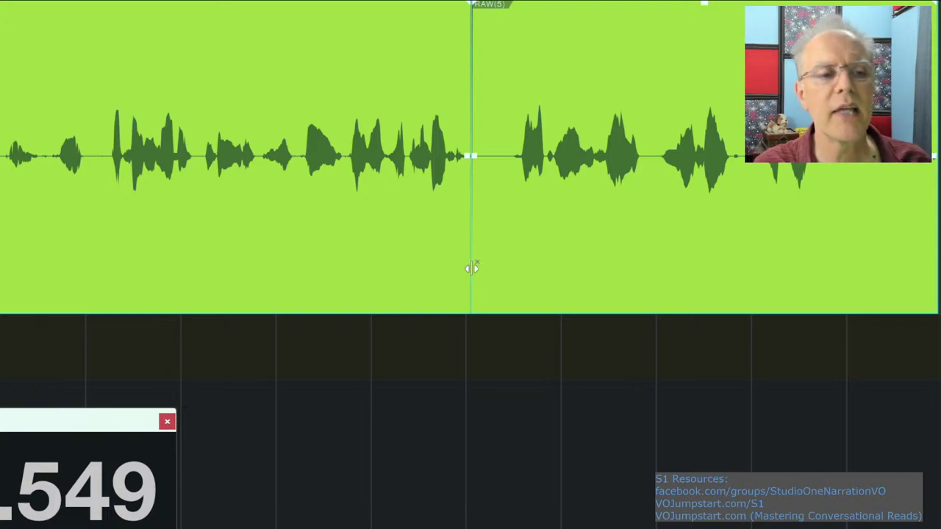
drag(471, 269, 826, 274)
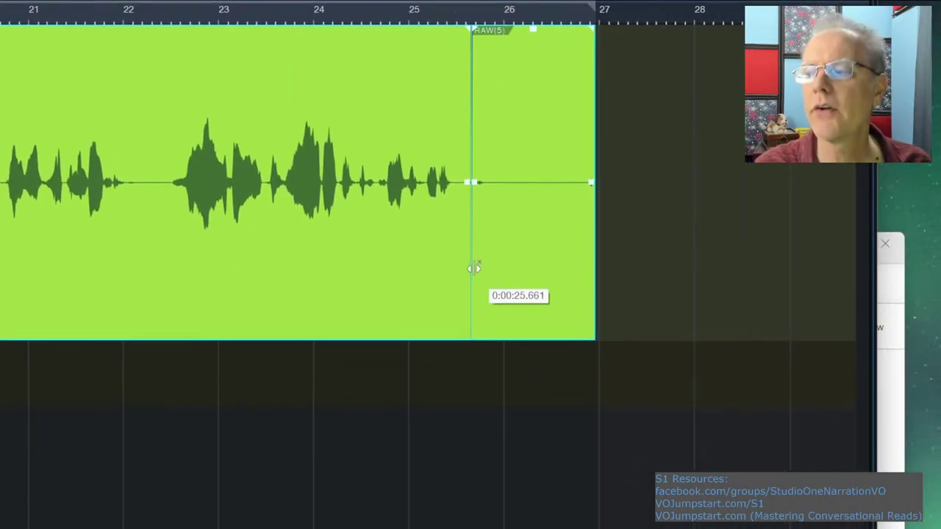
drag(474, 268, 125, 284)
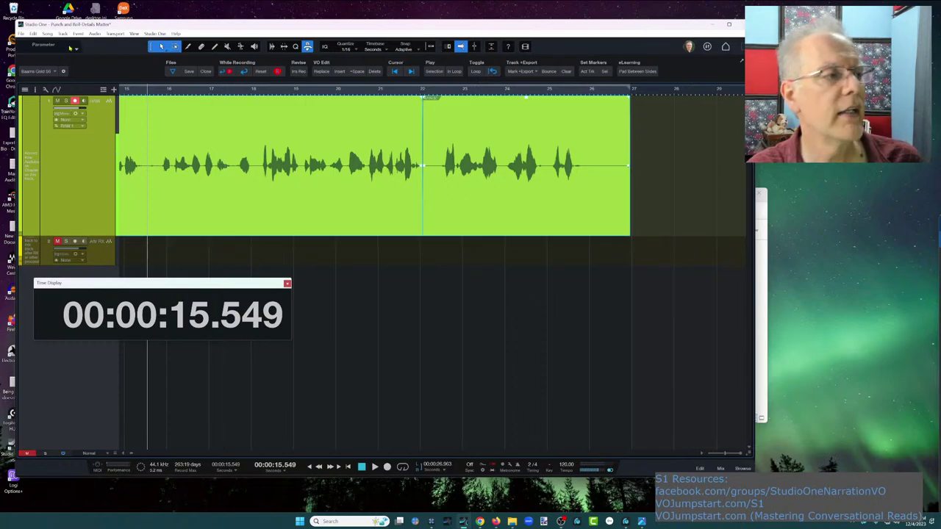
Save and close the song, and reopen "Punch and Roll-Details Matter" from the recent files
click(21, 34)
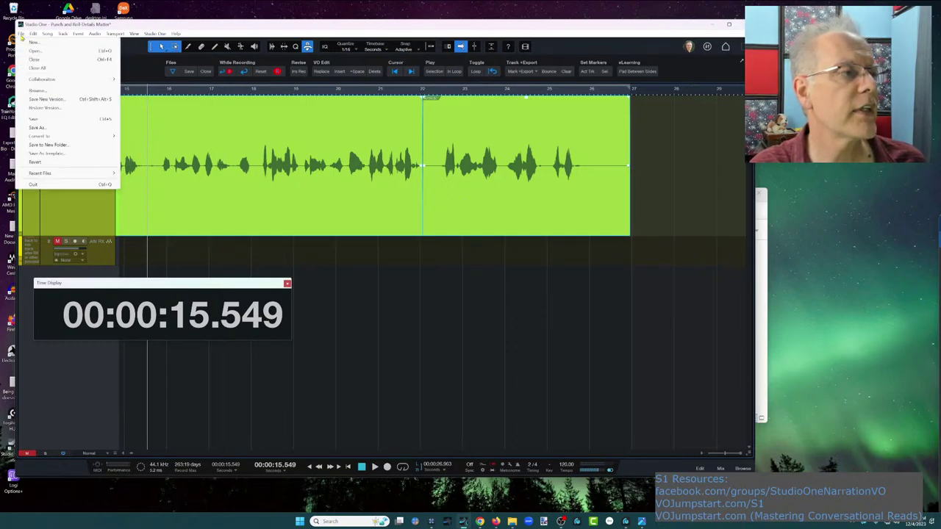
click(49, 119)
click(205, 72)
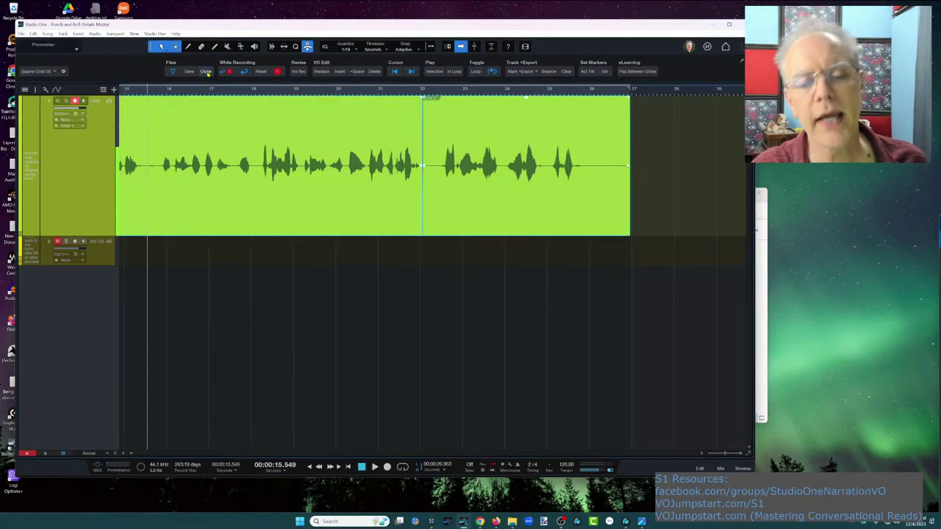
click(207, 72)
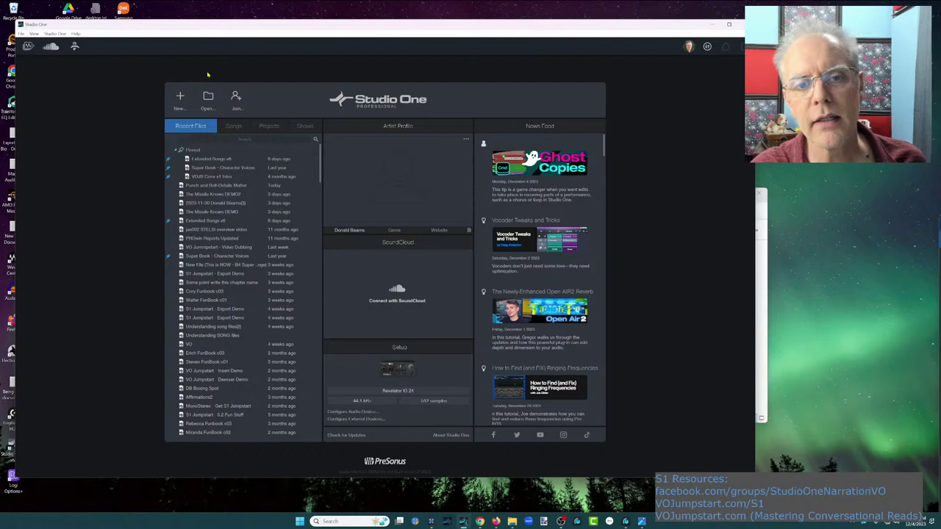
click(210, 187)
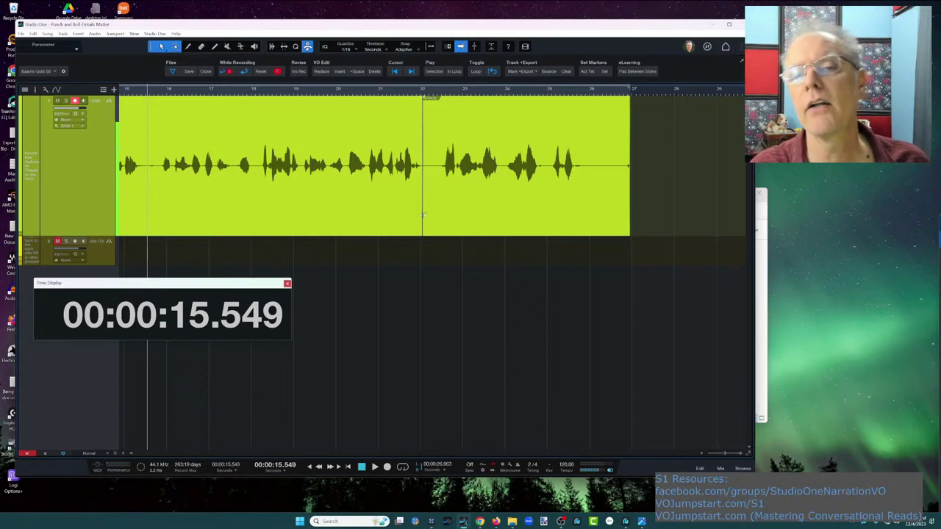
Nudge the boundary between the two takes slightly earlier and return it to the 22-second punch-in point
mouse_move(422, 215)
mouse_down()
mouse_move(373, 214)
mouse_move(430, 214)
mouse_move(422, 218)
mouse_up()
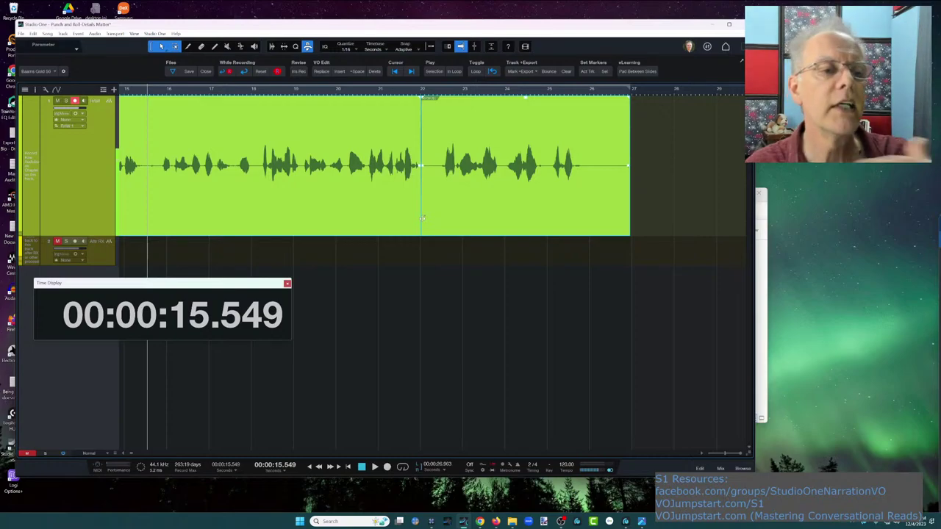
mouse_move(420, 221)
mouse_down()
mouse_move(581, 217)
mouse_move(423, 202)
mouse_up()
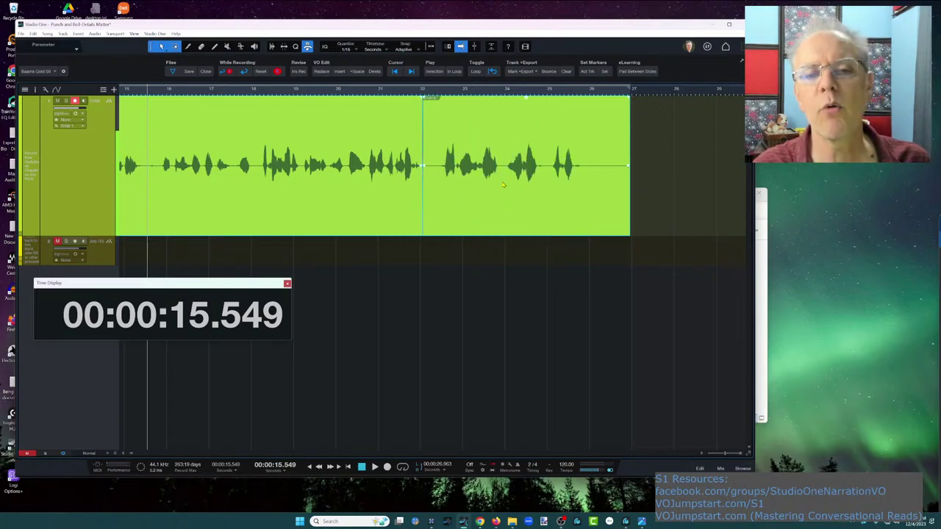
Select the take after the 22-second punch-in and move the floating time display further below the tracks
click(500, 204)
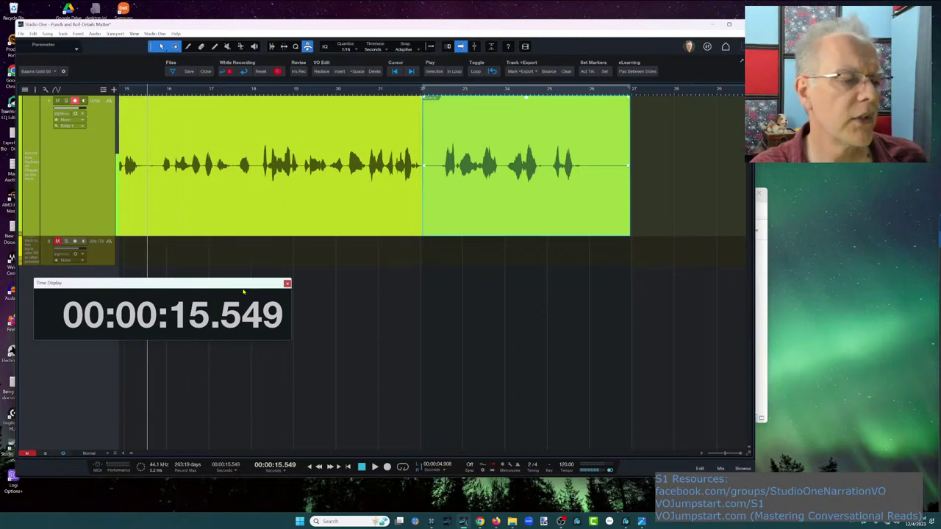
drag(244, 289, 229, 340)
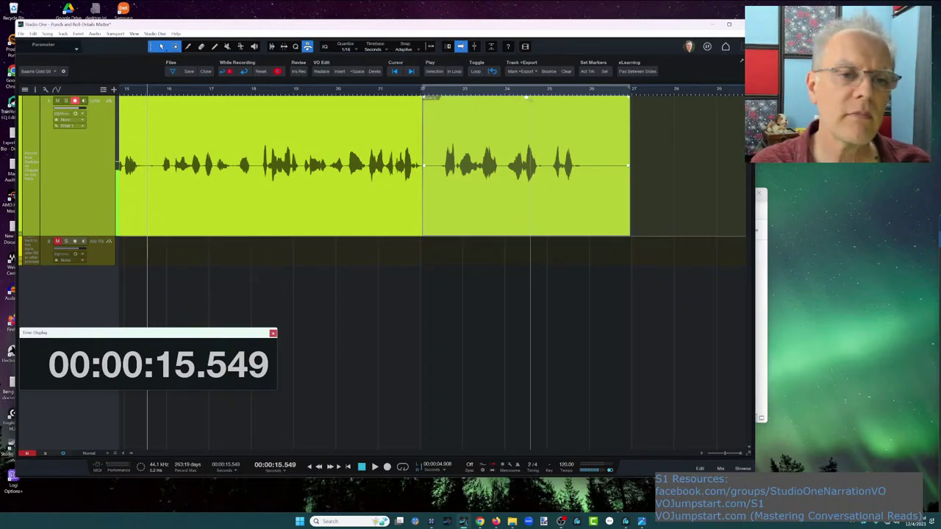
mouse_move(527, 102)
mouse_down()
mouse_move(537, 75)
mouse_move(537, 102)
mouse_up()
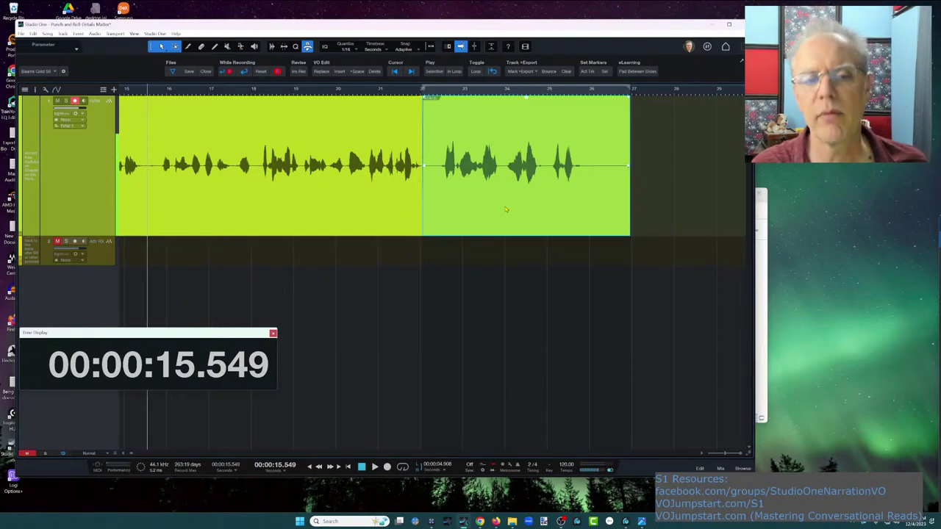
Copy the 22-second take onto a new track below the others, color that track red, and delete the copied take
drag(505, 210, 513, 295)
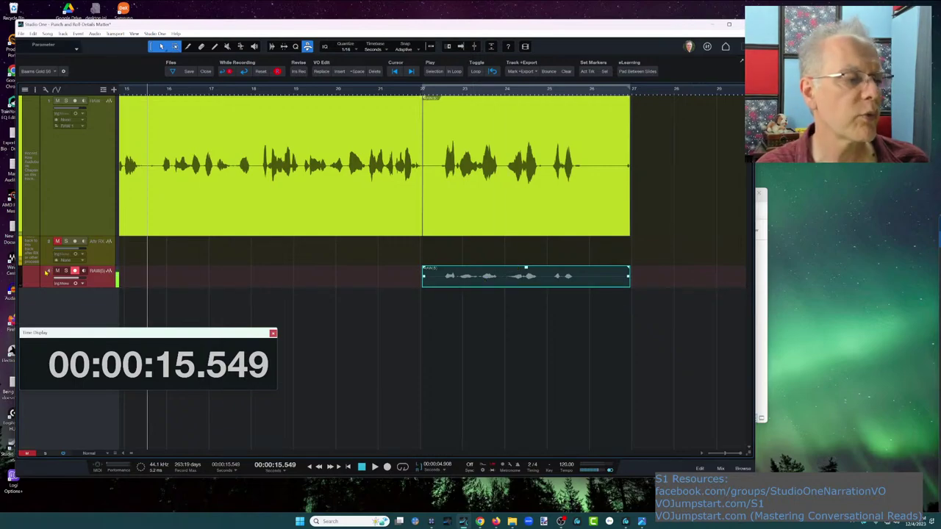
click(24, 276)
click(28, 292)
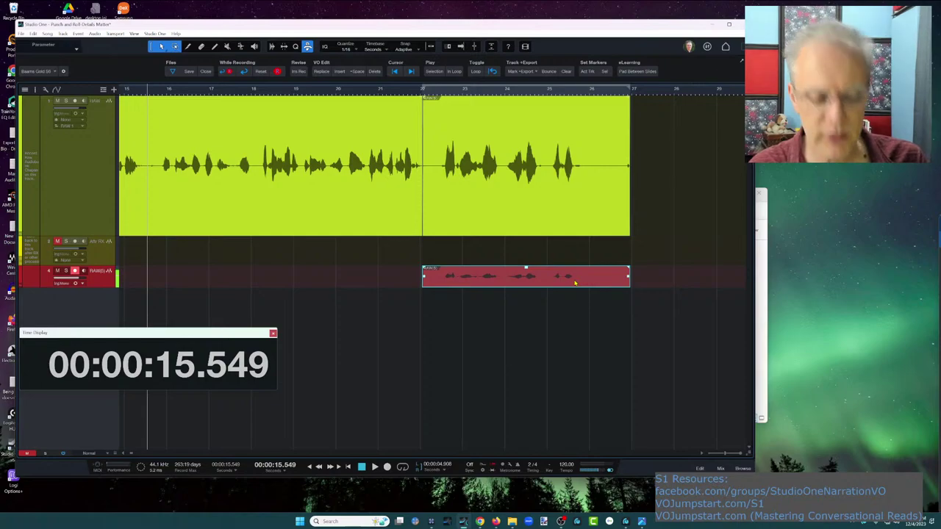
key(Delete)
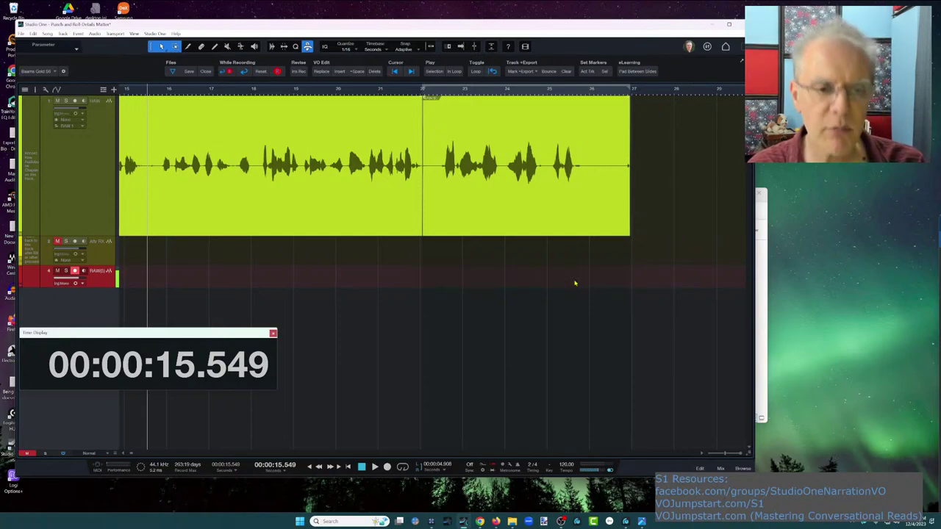
Record a short narration on the red track from about 26.03 to 29.6 seconds
click(594, 94)
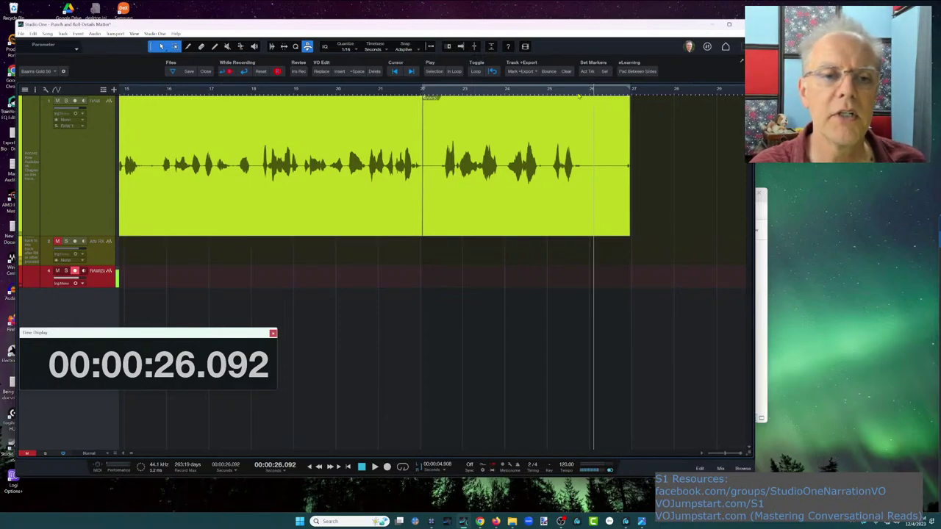
click(579, 94)
click(591, 95)
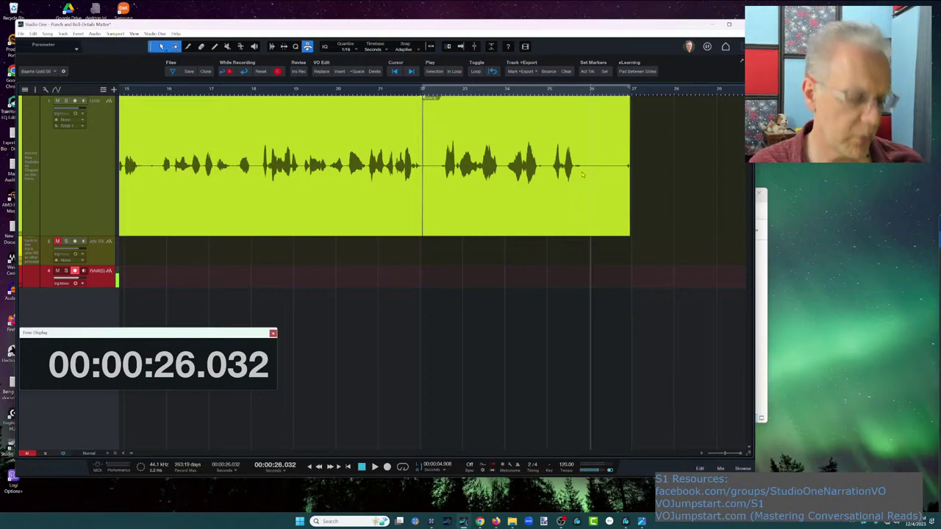
key(space)
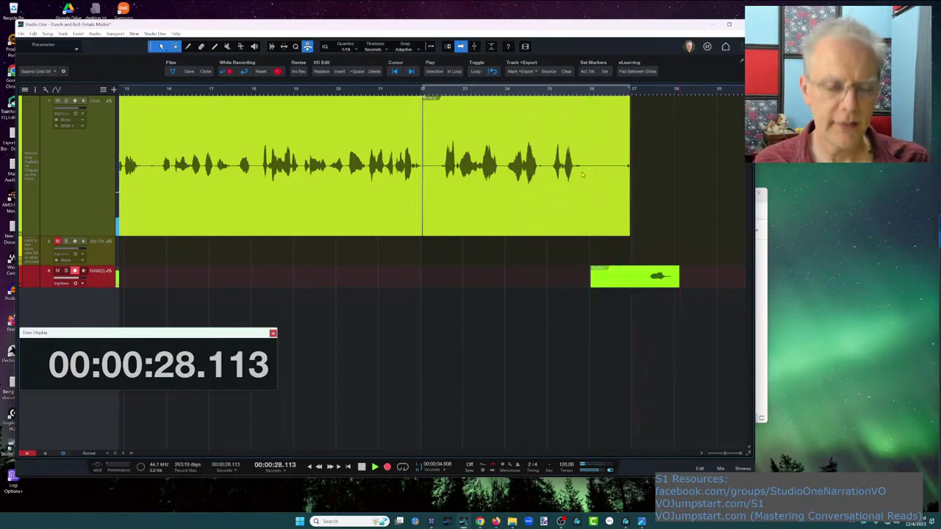
key(space)
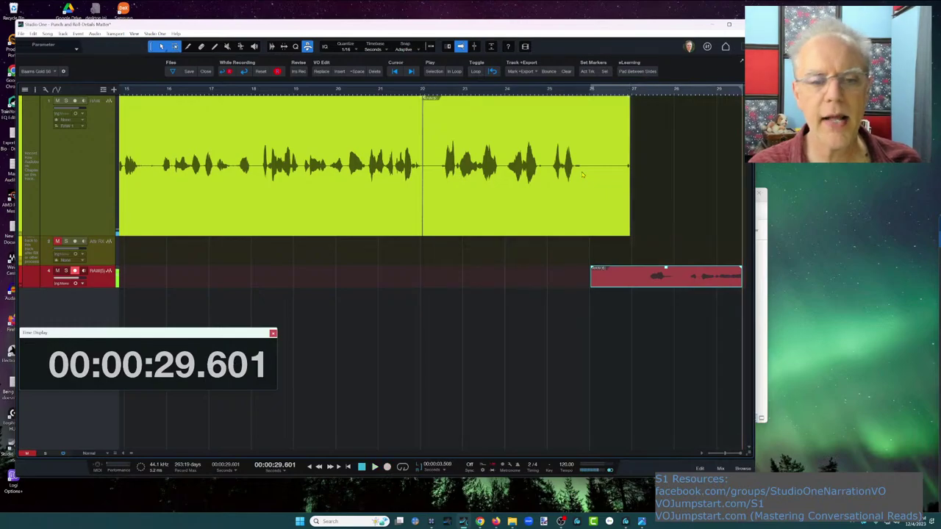
Alternate between the RAW and red tracks so record arming follows the selection, with the playback cursor at about 25.89 seconds
click(89, 221)
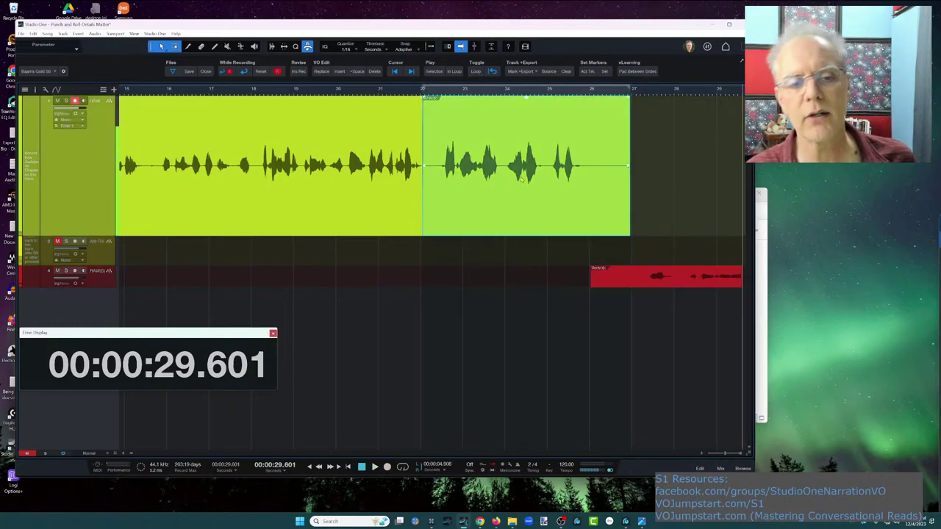
click(585, 253)
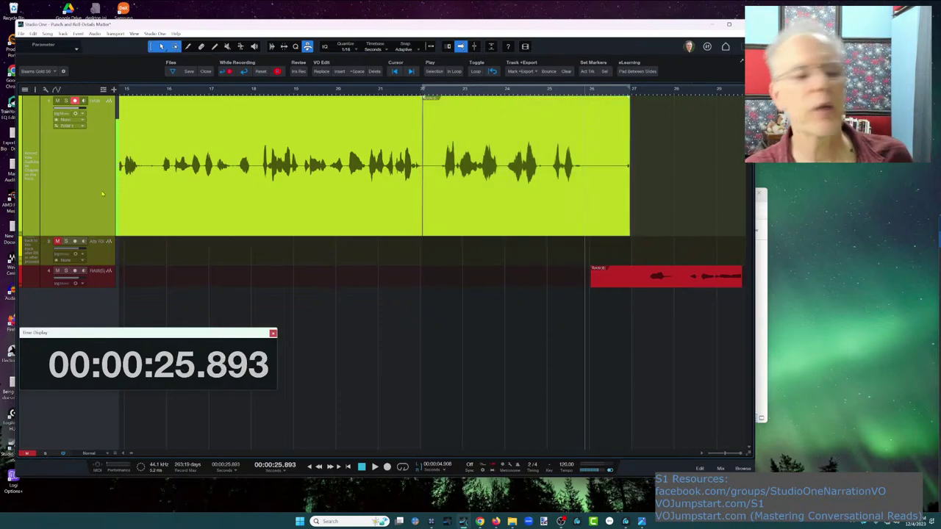
click(97, 285)
click(106, 207)
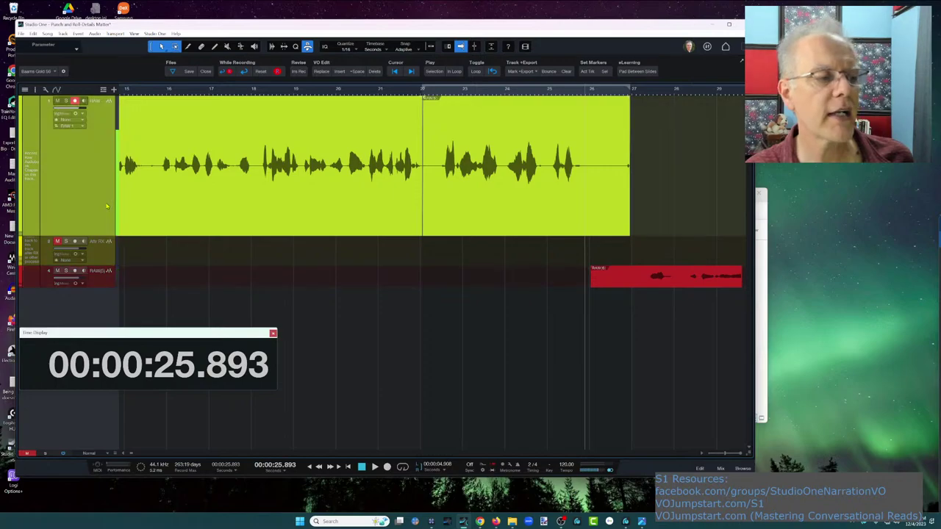
click(103, 280)
click(107, 206)
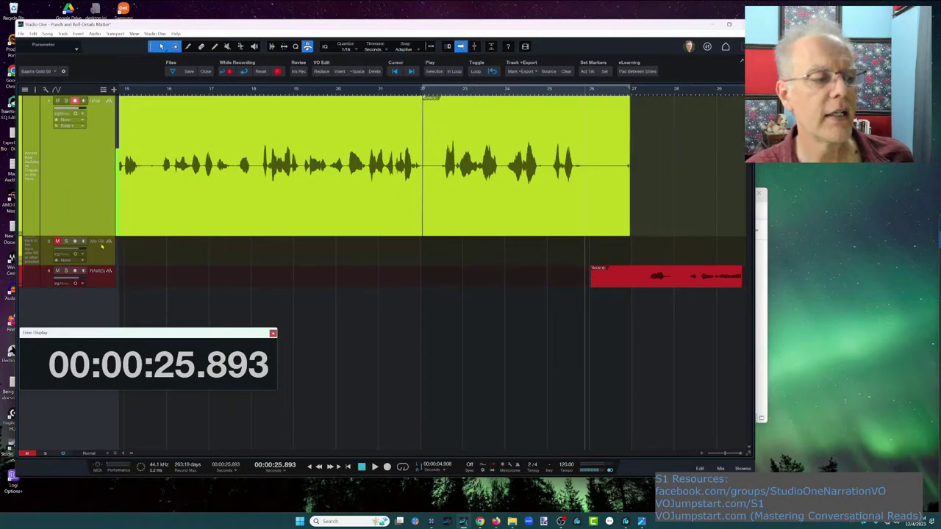
Remove the red track together with its test recording
click(98, 283)
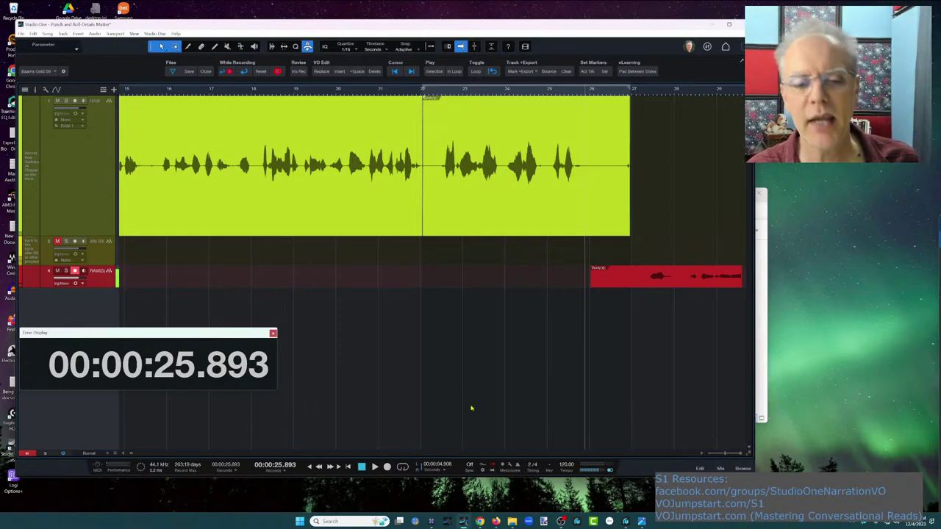
right_click(96, 286)
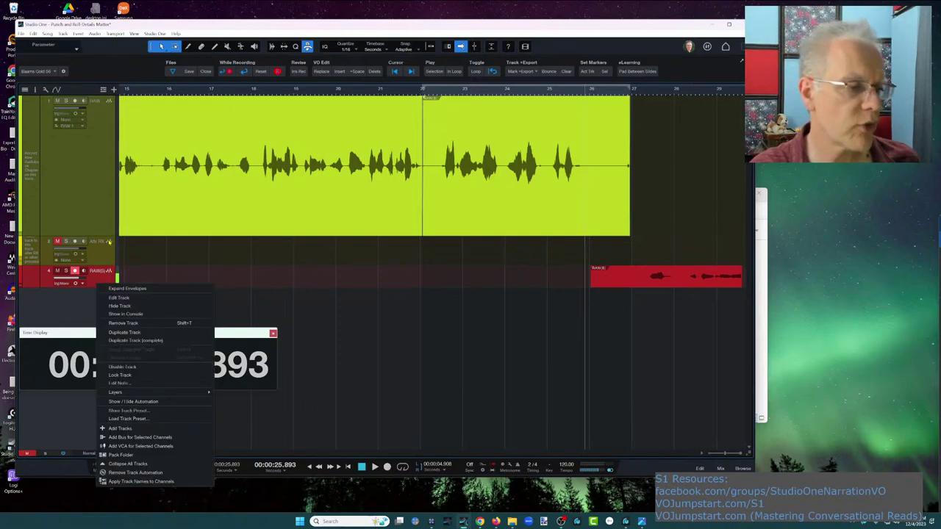
click(139, 324)
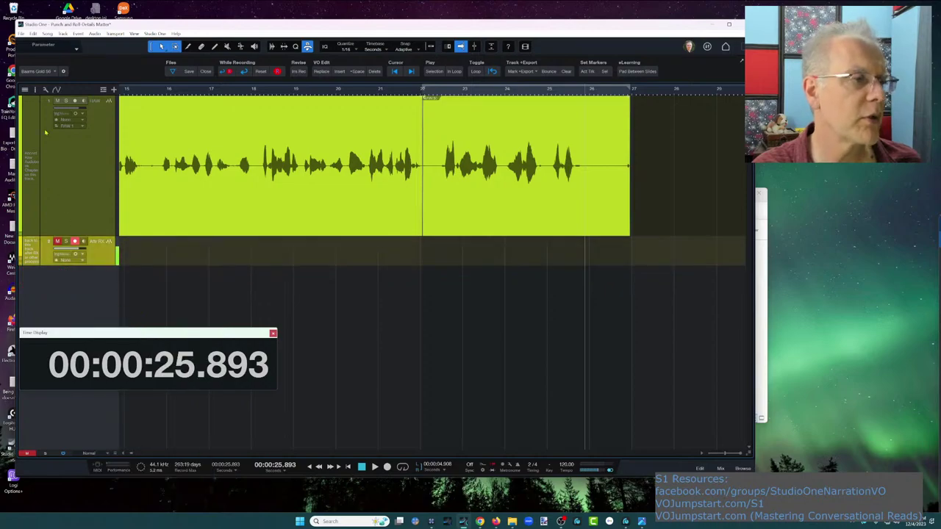
Turn off Audio Input follows Selection, arm the RAW track for recording, and disarm the track below it
click(45, 89)
click(57, 128)
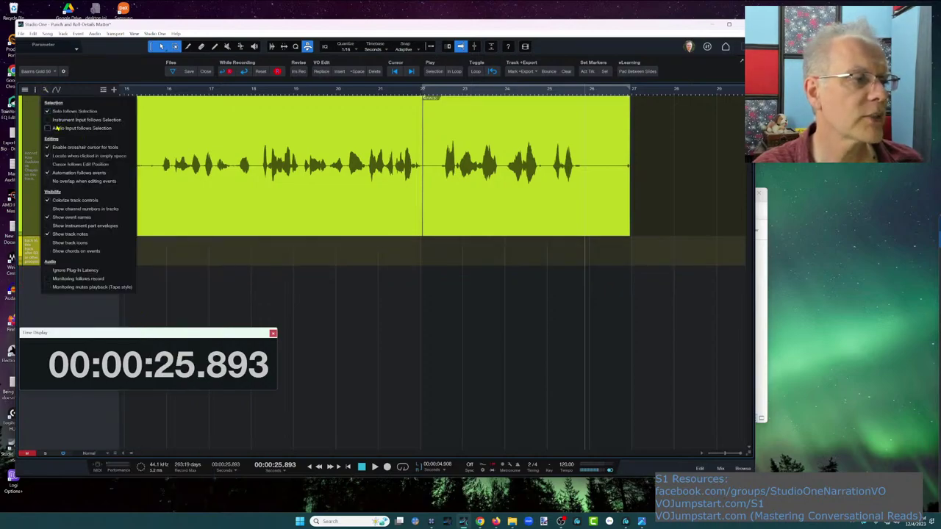
click(31, 144)
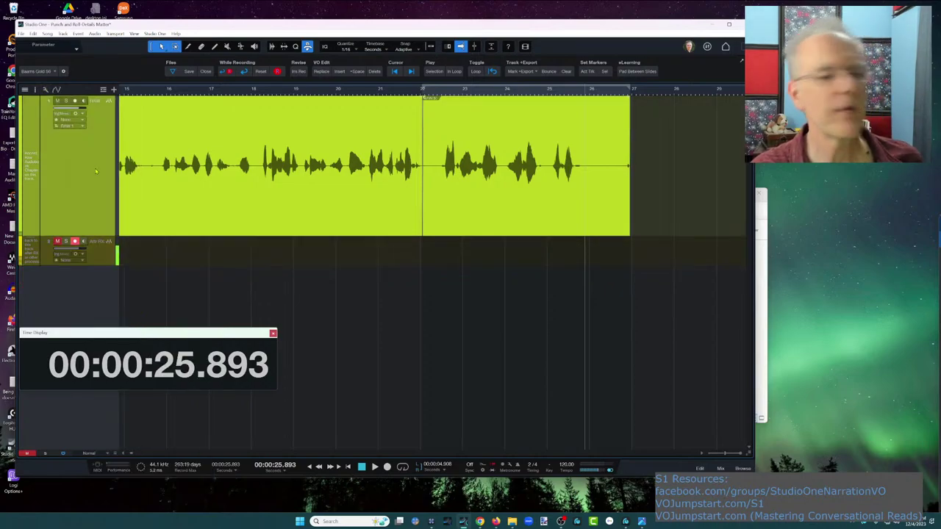
click(74, 101)
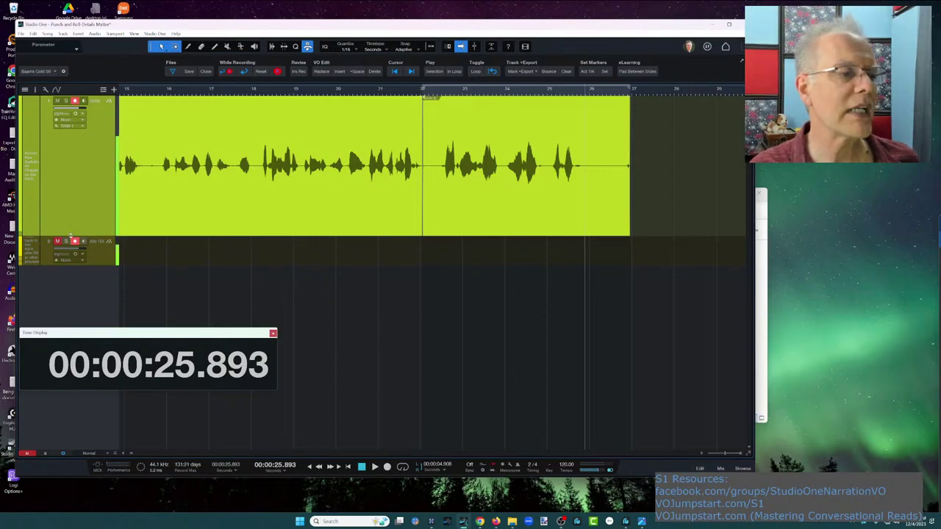
click(74, 242)
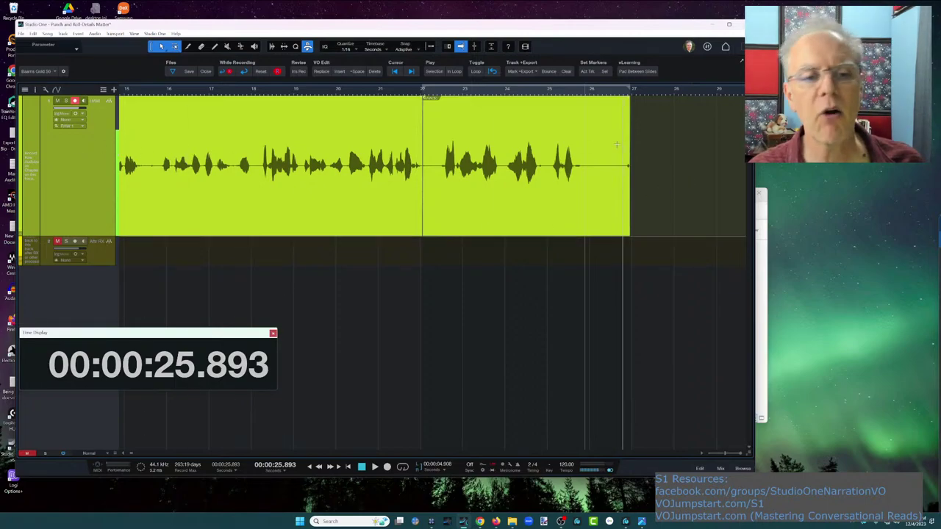
Record narration on the RAW track from about 25.94 seconds, restart the take once, and stop at about 34.3 seconds
click(145, 136)
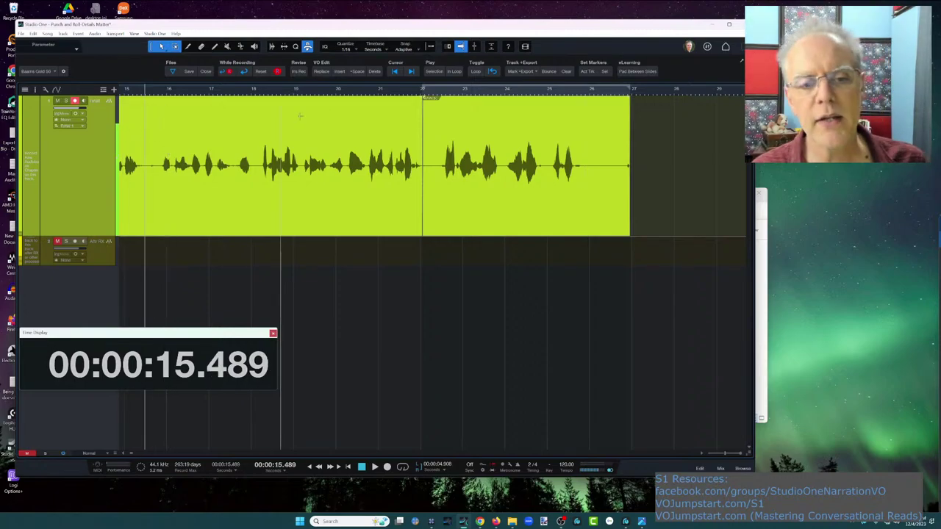
click(587, 235)
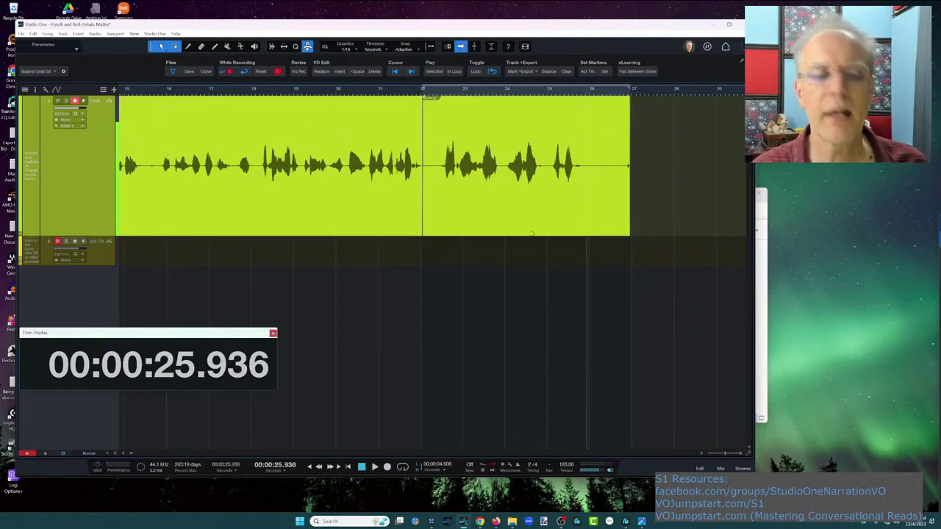
key(space)
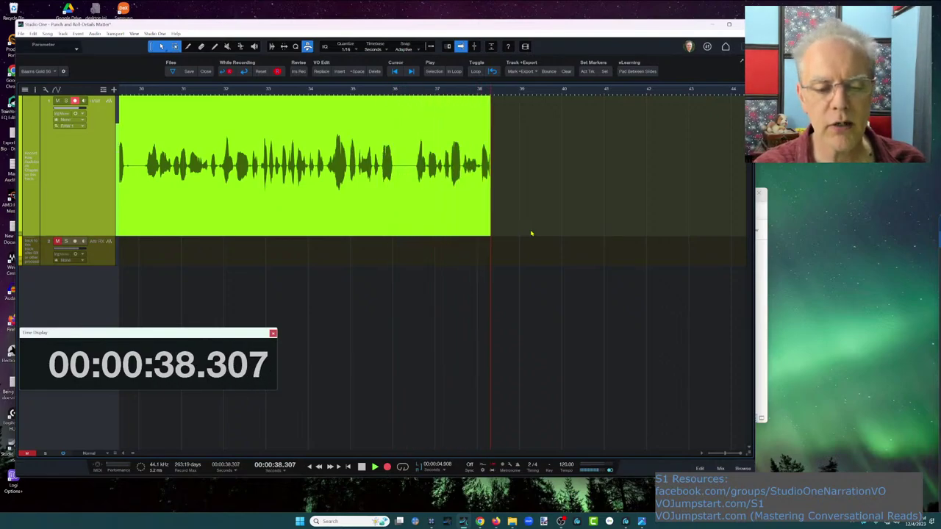
key(r)
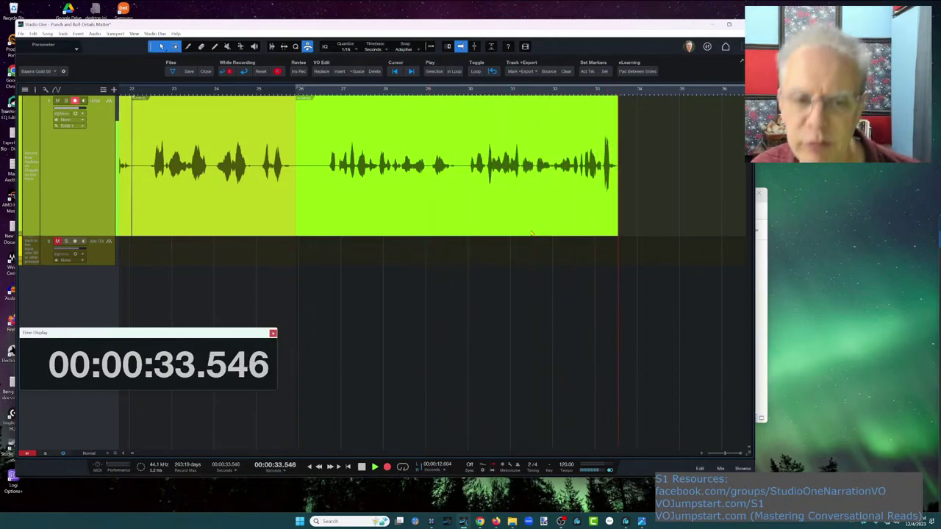
key(space)
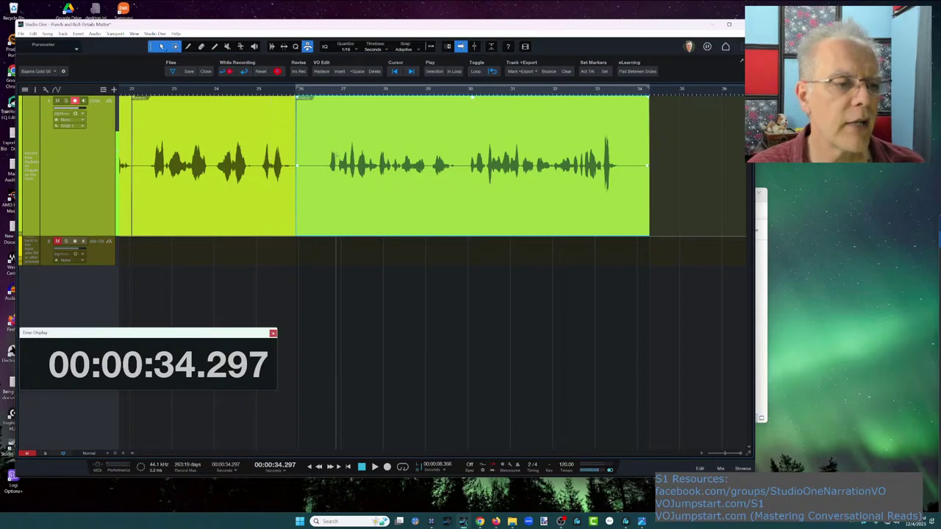
Highlight the pause around the new punch-in of about 0.7 seconds and trim the new take's end to about 34 seconds
drag(323, 154, 293, 158)
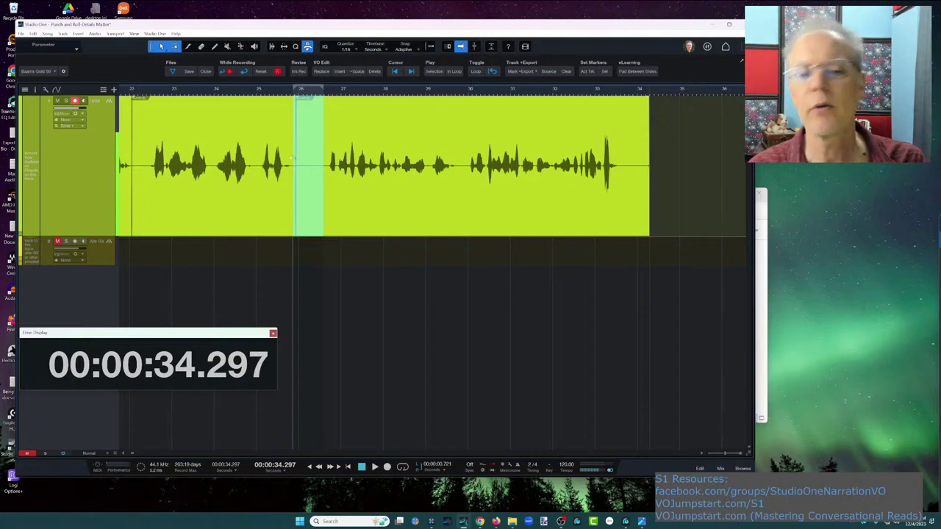
drag(648, 228, 640, 230)
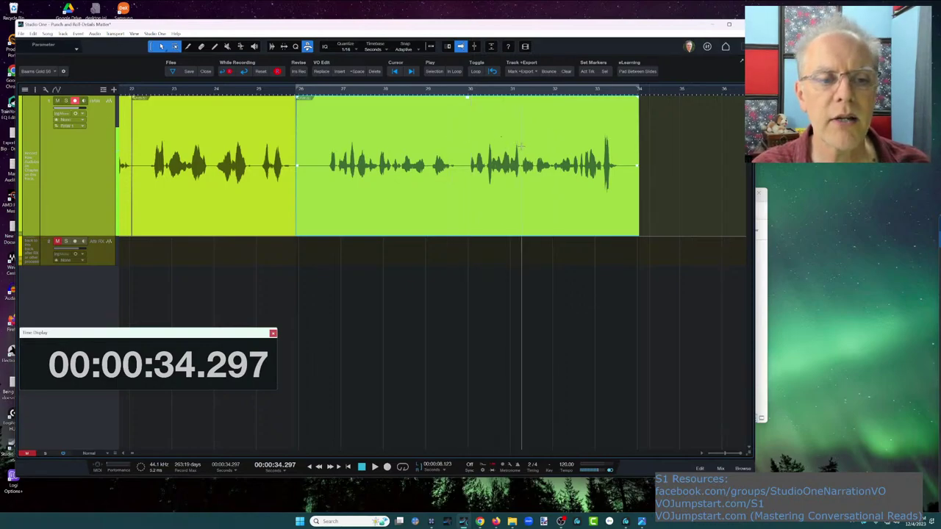
Mark possible punch-in spots in the latest take, highlighting about 3.8 seconds from 29.7 seconds and about 2 seconds from 31.6 seconds
click(457, 152)
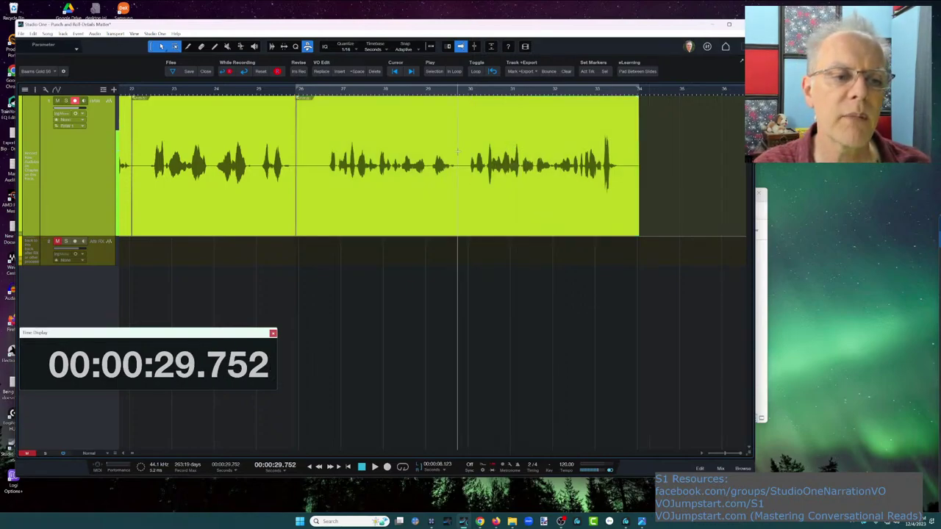
click(316, 154)
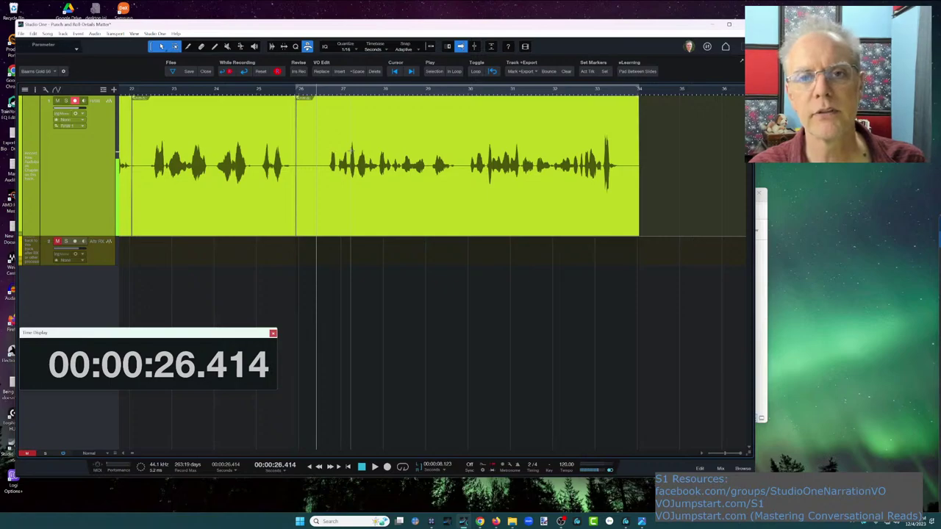
drag(458, 149, 622, 198)
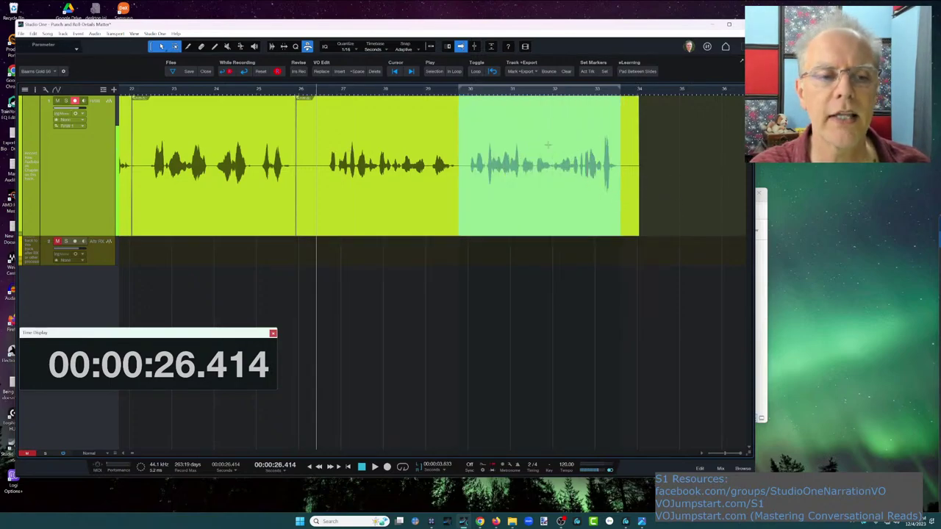
click(535, 149)
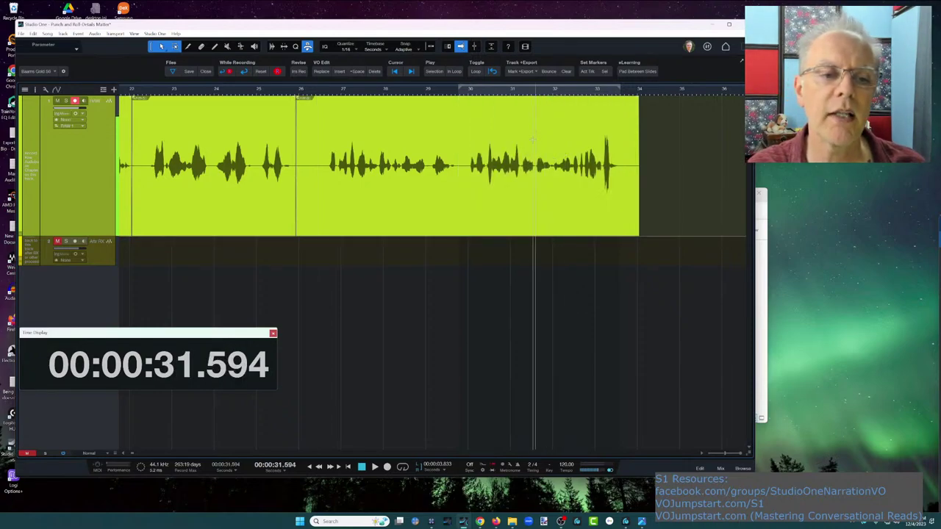
drag(538, 166, 621, 152)
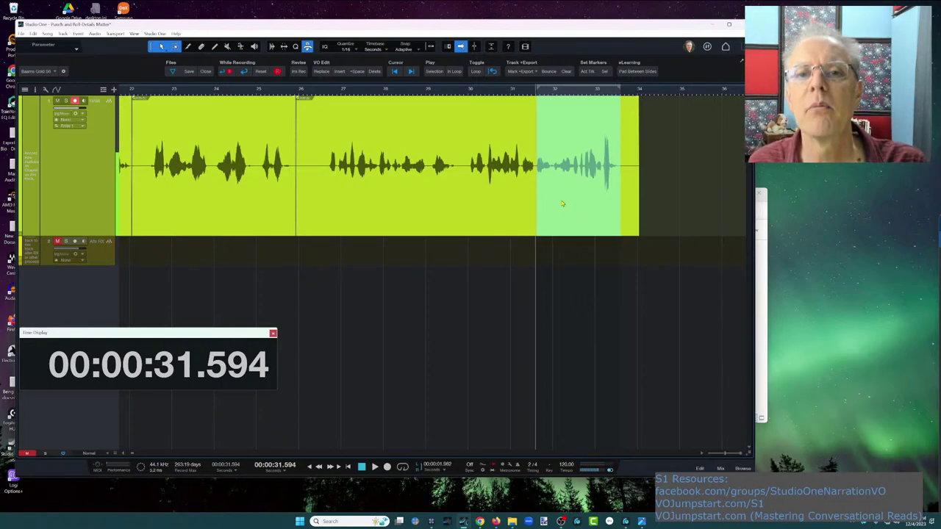
click(628, 162)
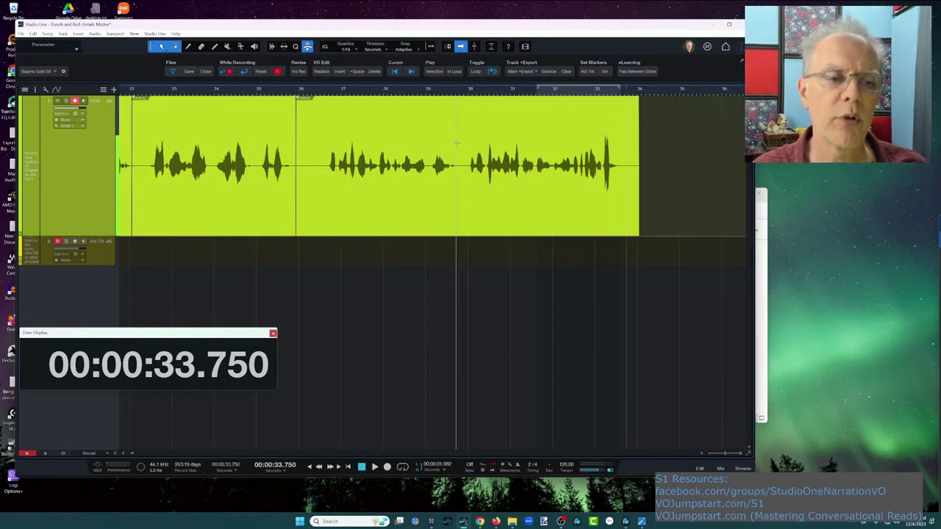
click(456, 145)
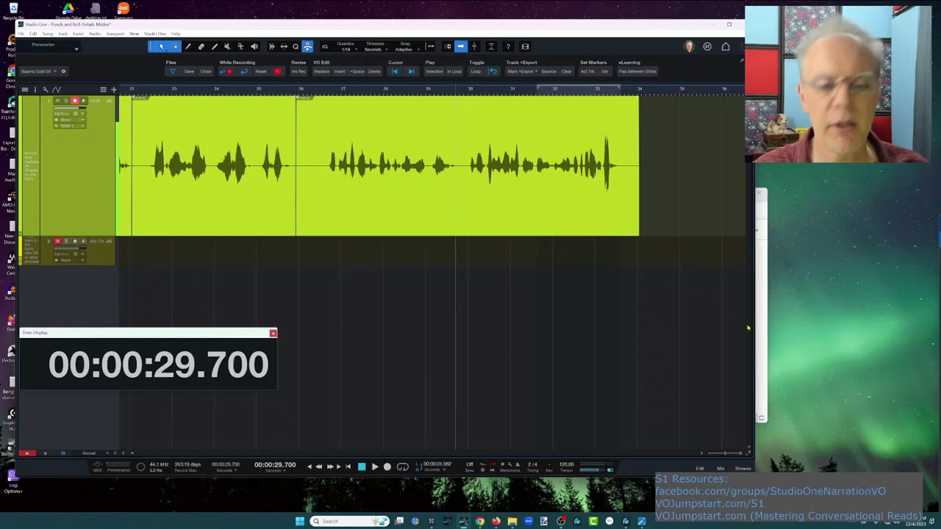
Magnify the waveform display vertically to exaggerate the quiet parts, and reduce it to a moderately enlarged waveform
mouse_move(749, 454)
mouse_down()
mouse_move(751, 433)
mouse_move(751, 448)
mouse_up()
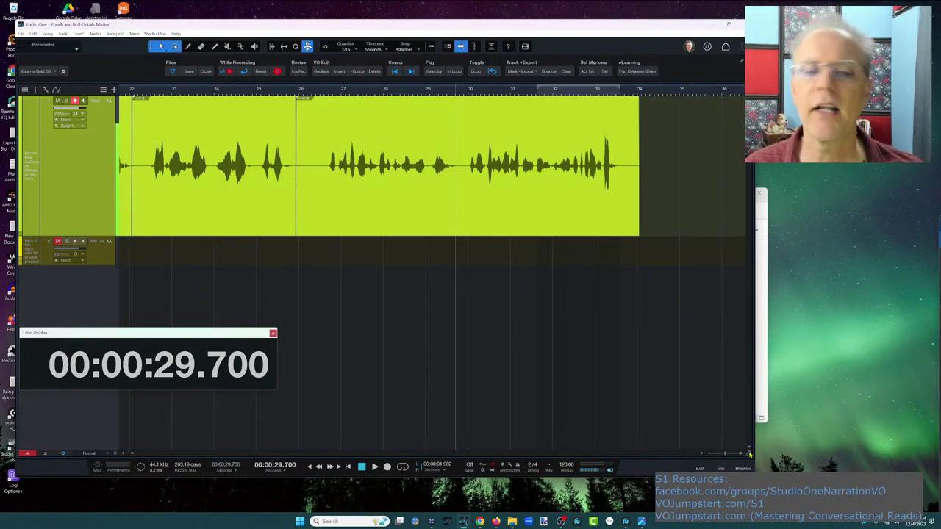
drag(750, 455, 757, 418)
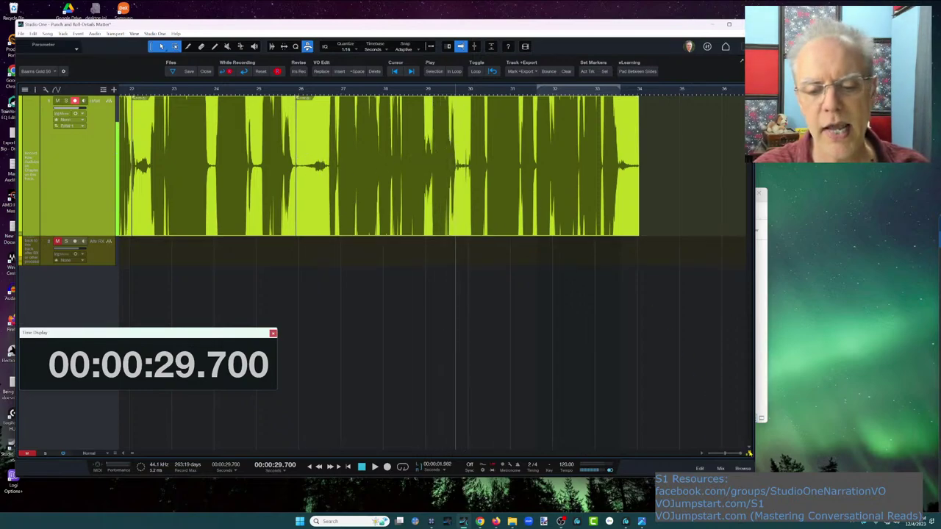
drag(749, 453, 750, 470)
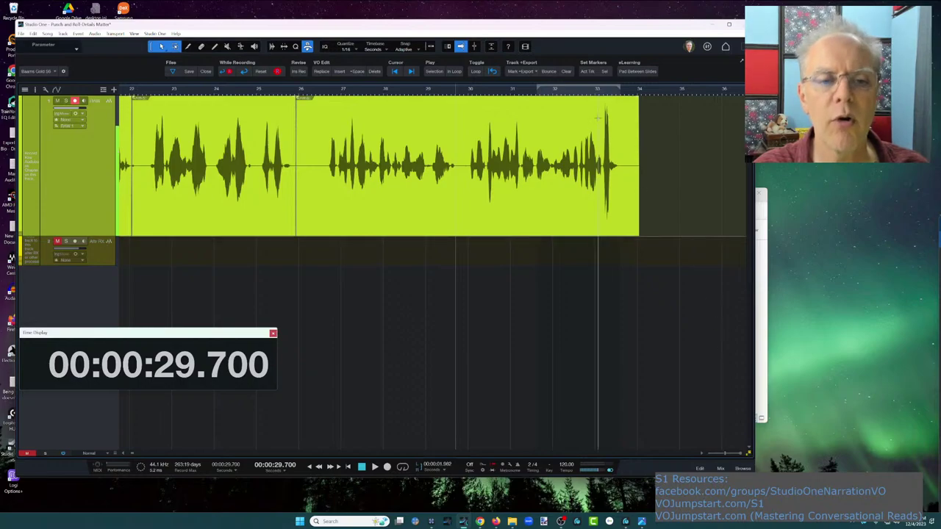
Record narration on the RAW track from about 29.74 seconds, restarting the take at the same point, and stop at about 40.39 seconds
click(457, 141)
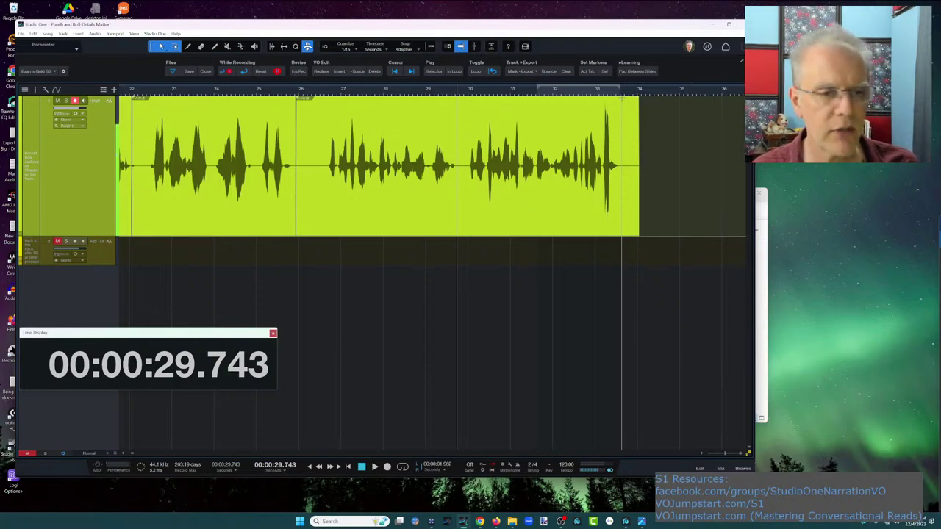
key(space)
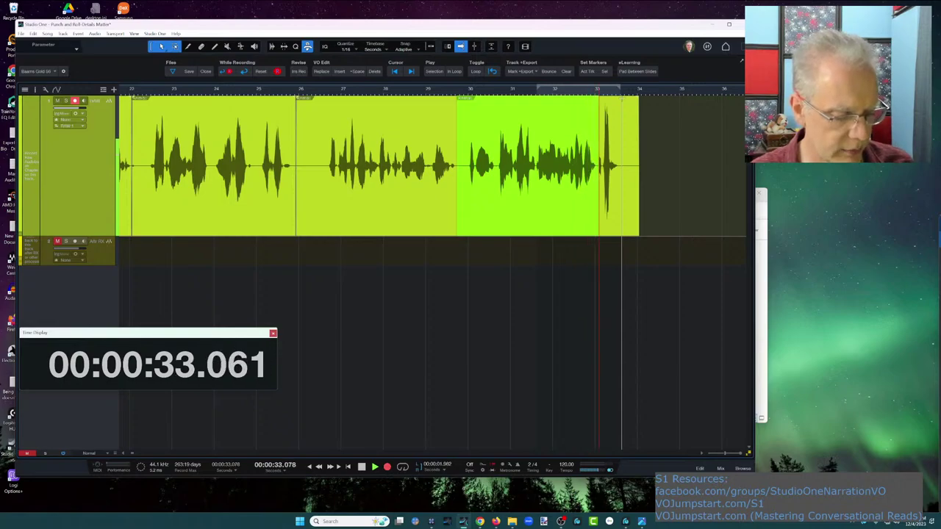
key(space)
key(space)
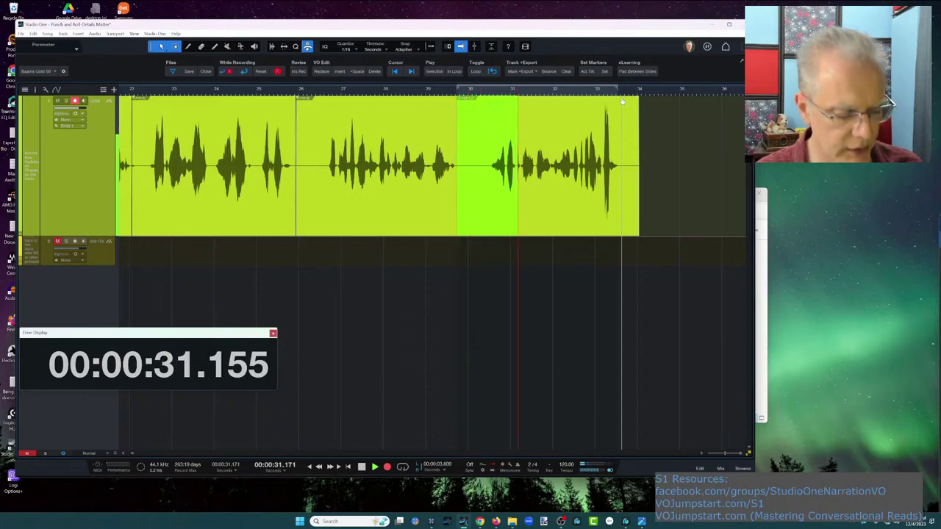
key(space)
key(space)
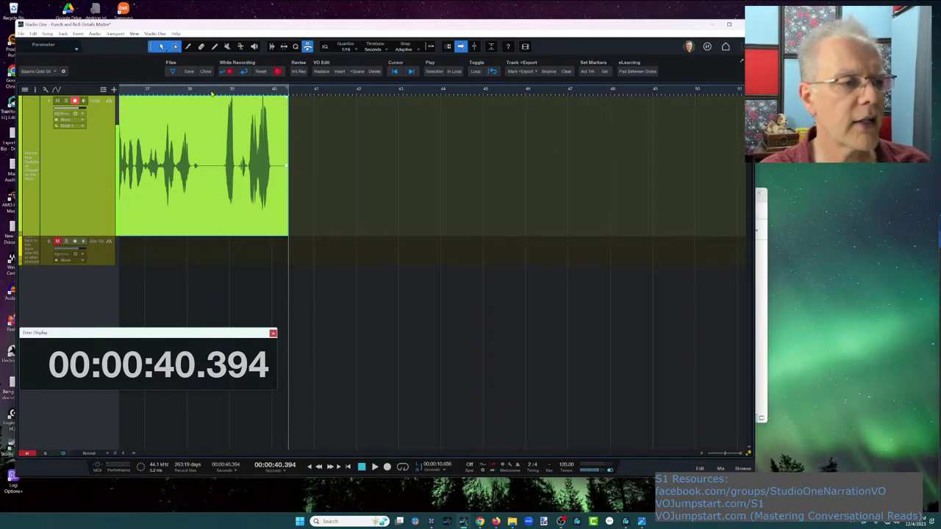
Highlight the final 7.2 seconds or so of the new take, and a short stretch of about 0.87 seconds near 37 seconds
scroll(500, 120, up, 5)
scroll(535, 85, down, 8)
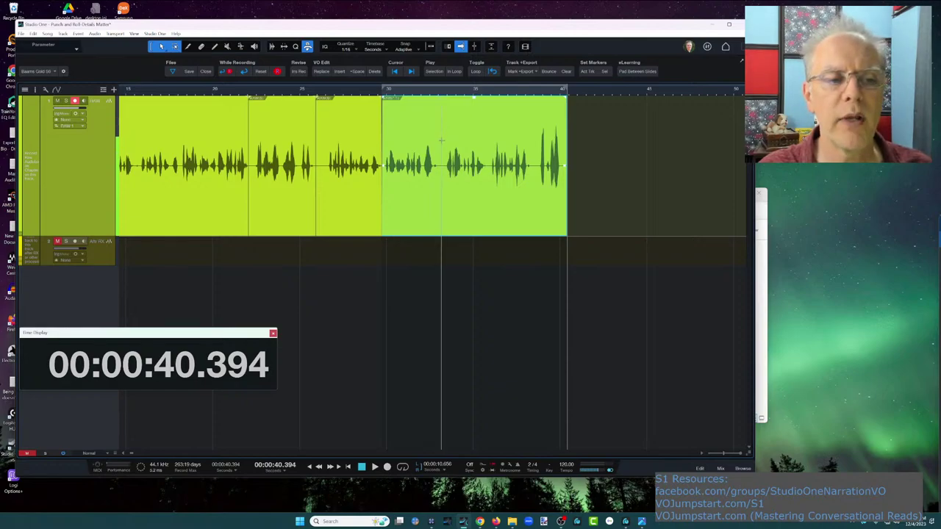
drag(441, 140, 568, 161)
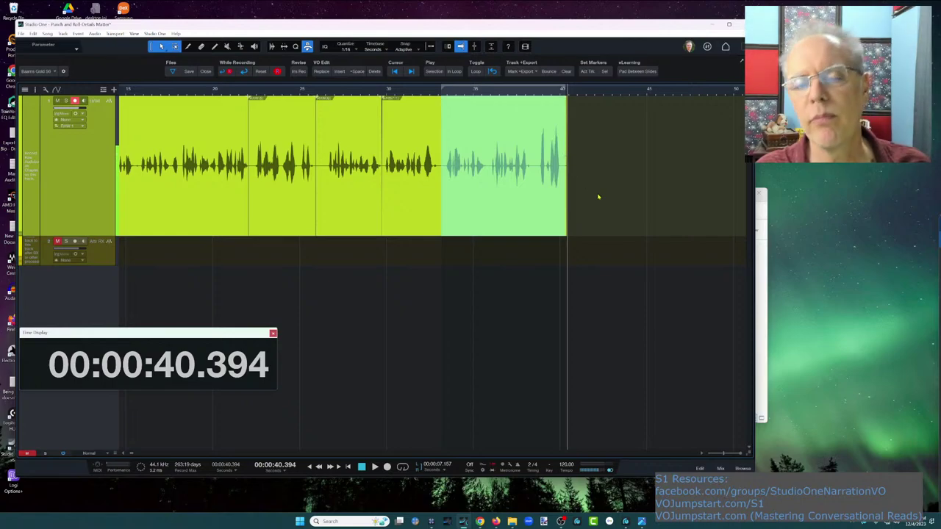
click(486, 147)
drag(504, 155, 520, 144)
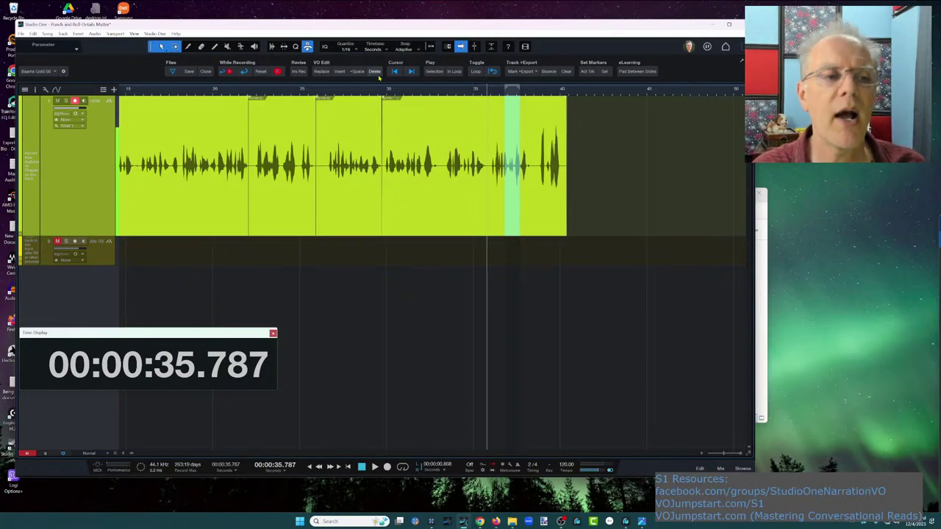
Record a new take on the RAW track from about 38.41 seconds, restart it at that point, and stop at about 41.33 seconds
click(533, 94)
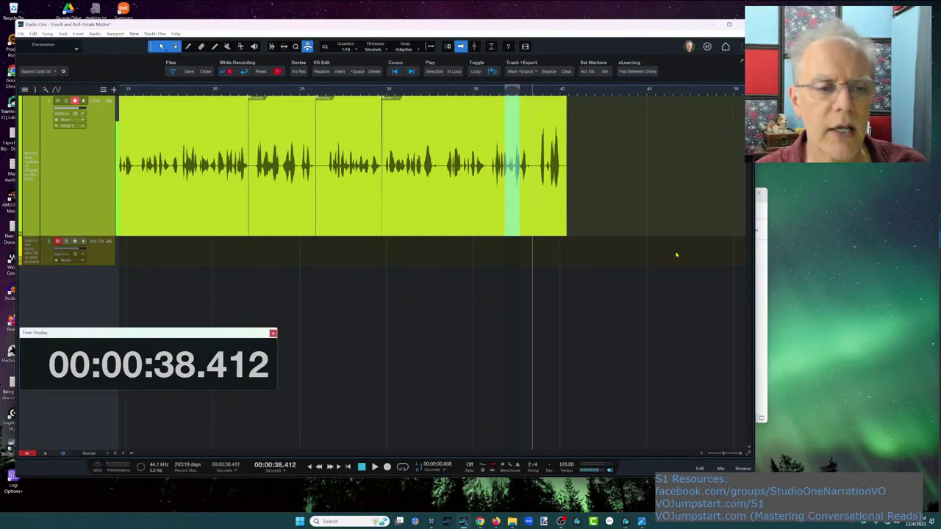
key(space)
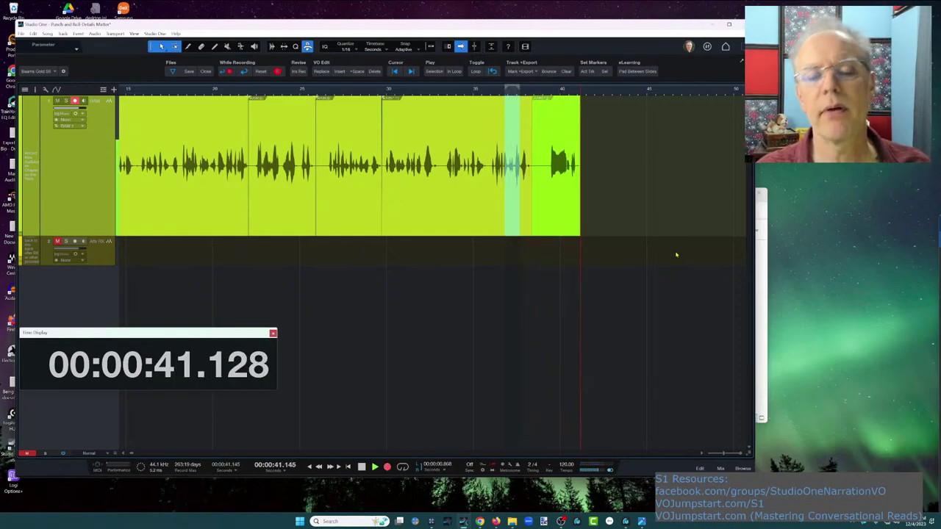
key(space)
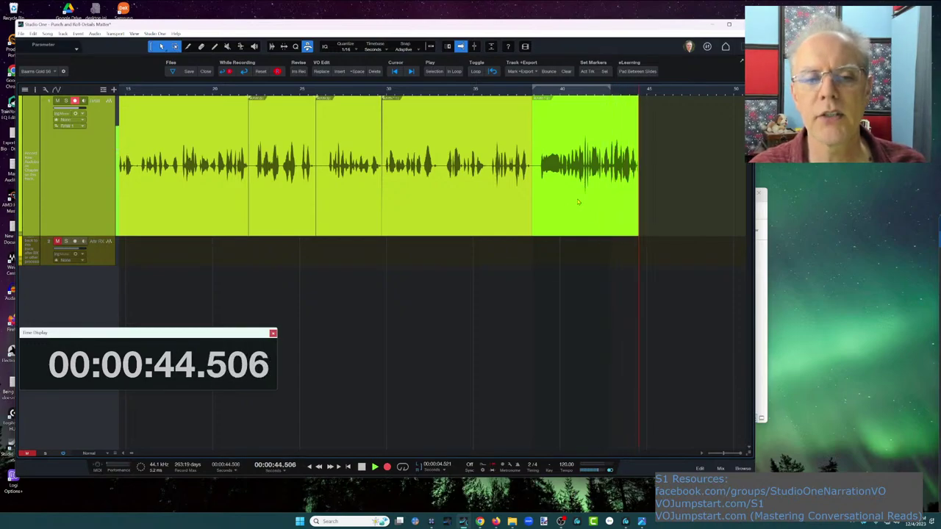
key(r)
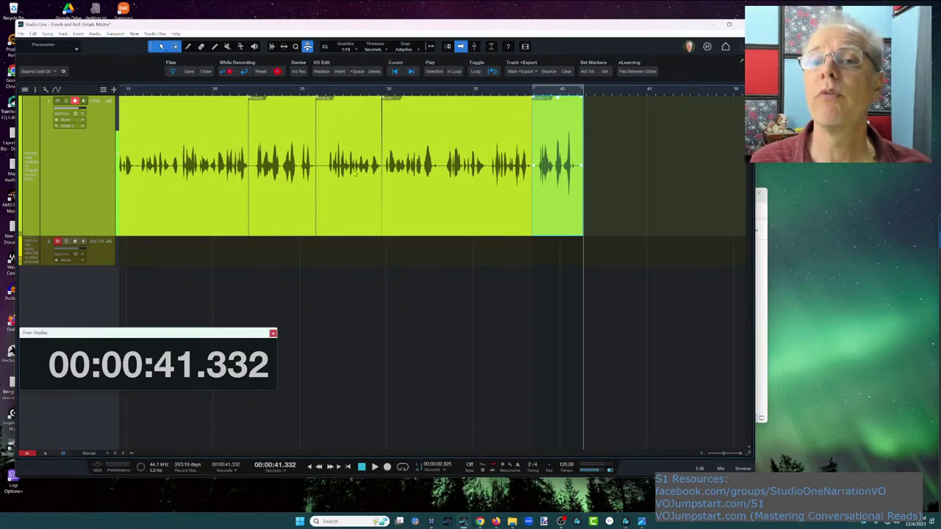
Recolor the RAW track's audio event between about 26 and 30 seconds magenta
right_click(338, 130)
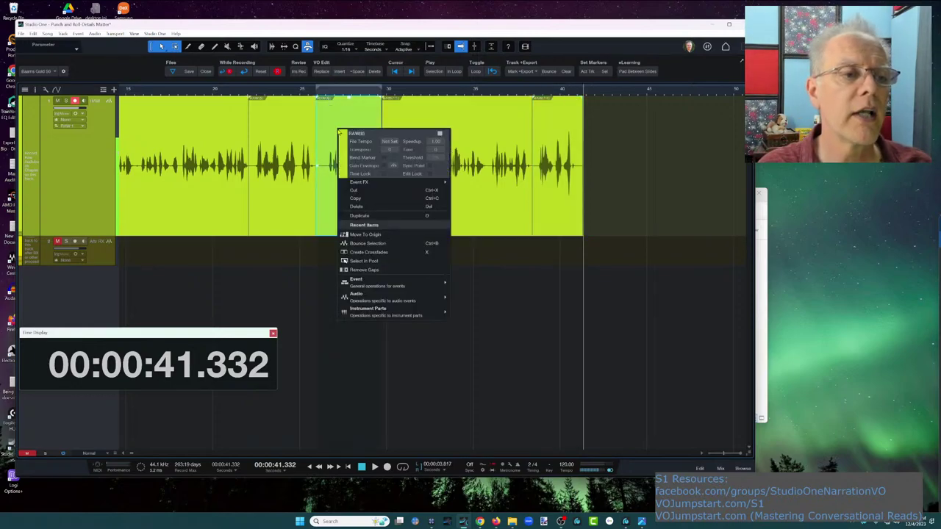
click(340, 134)
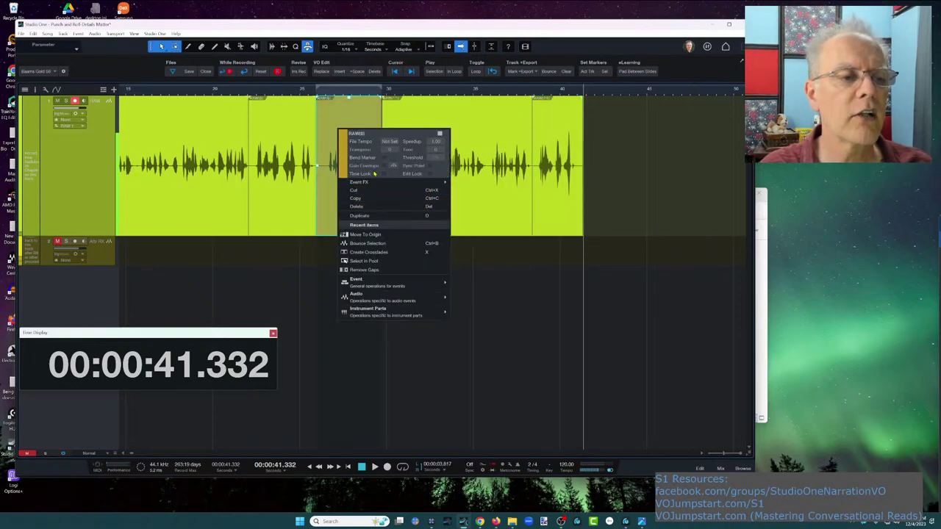
click(342, 155)
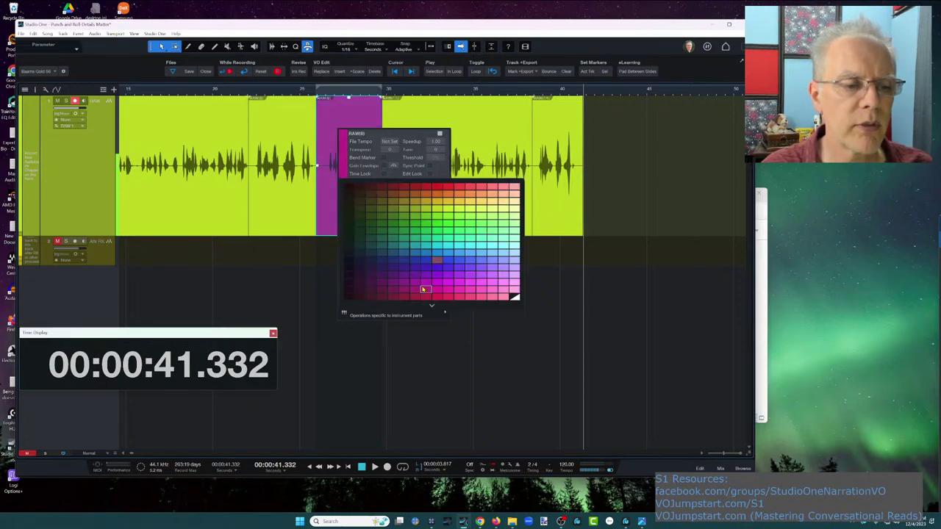
click(422, 290)
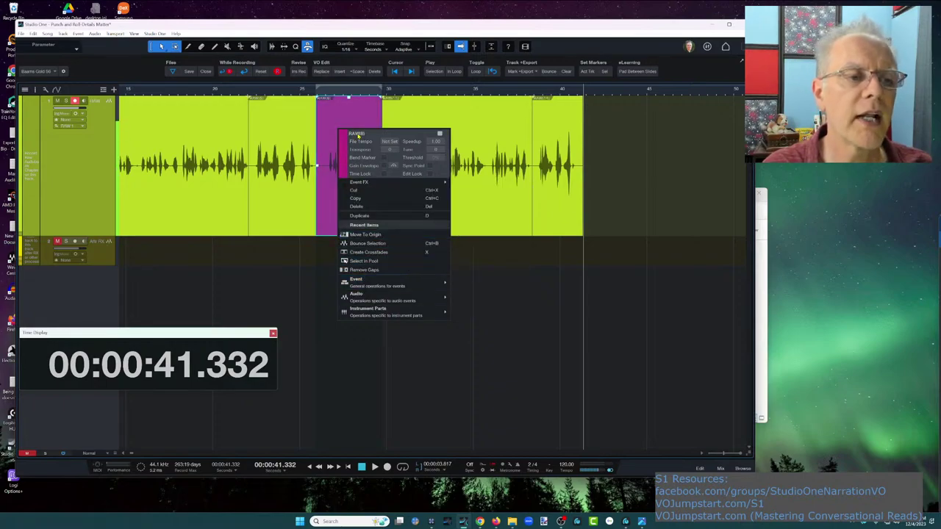
Rename the magenta audio event "Note to self - get better"
click(358, 134)
text(Note to sel)
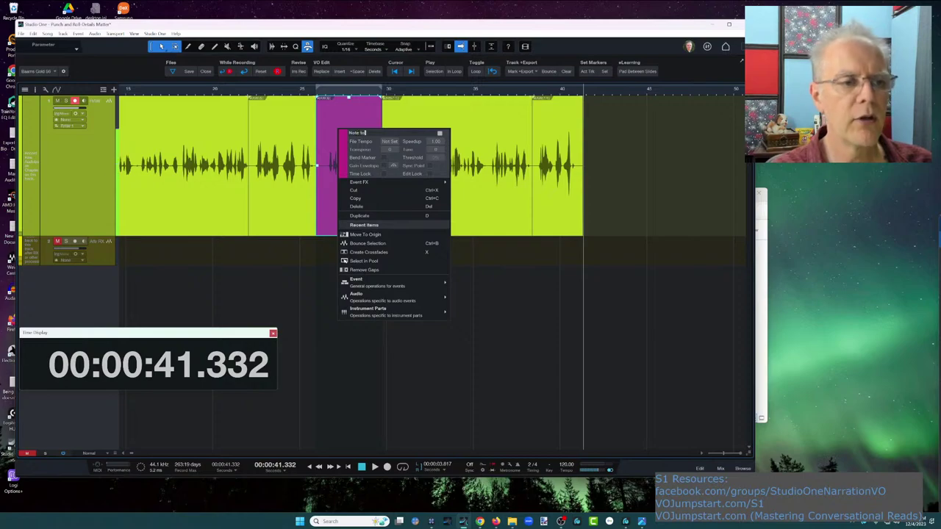
text(f)
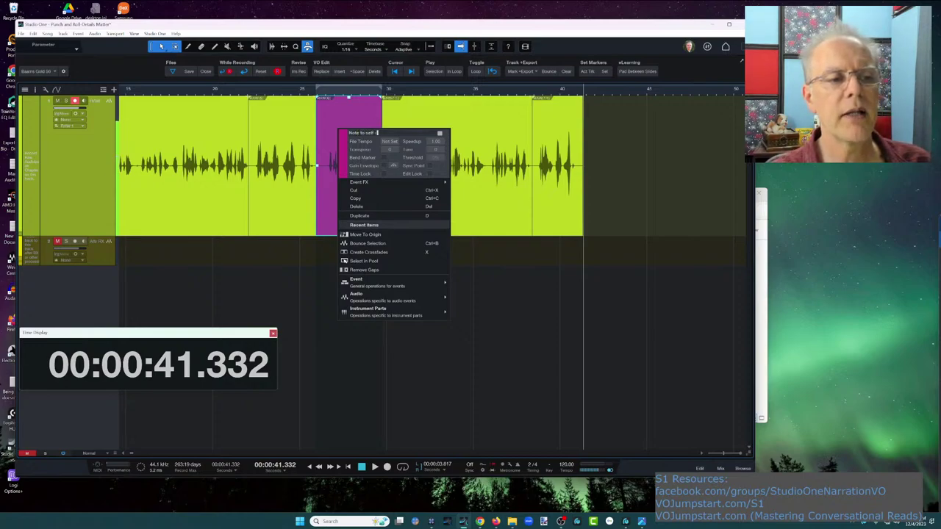
text( - get better)
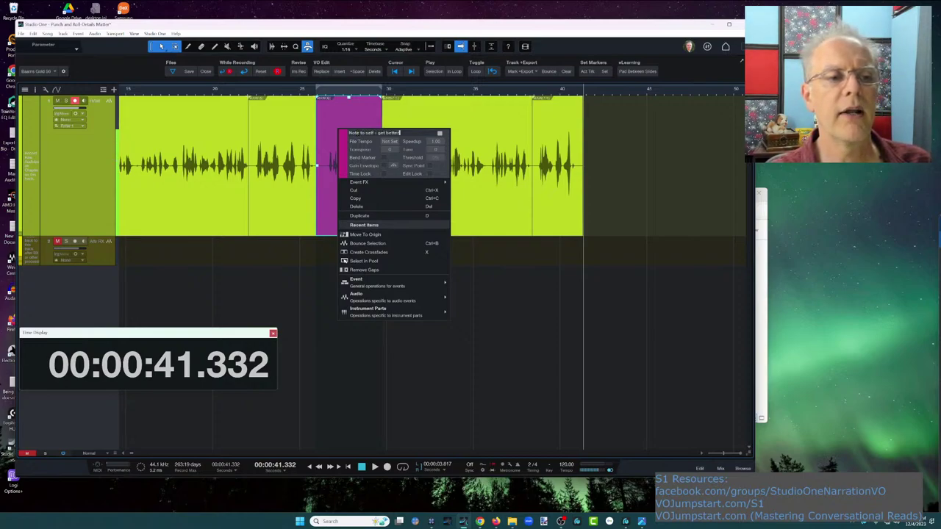
key(Return)
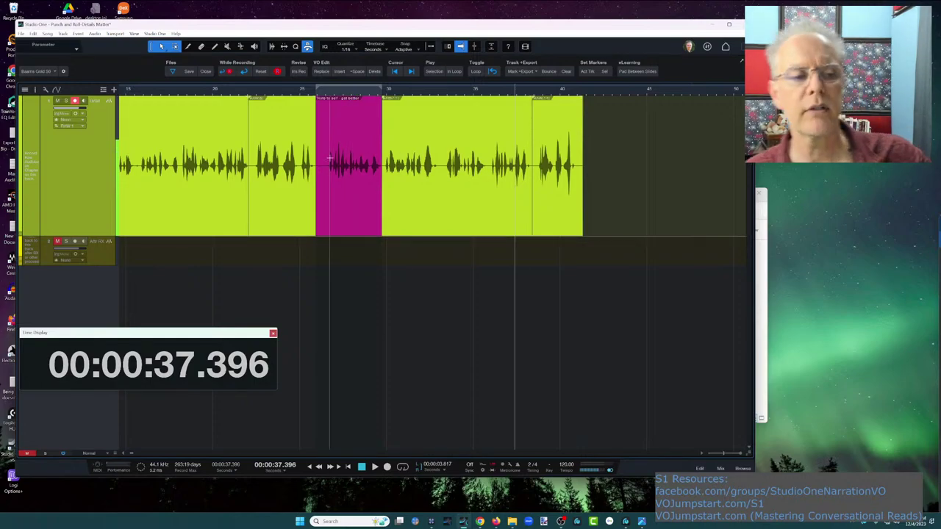
Export the RAW channel as a mono 16-bit, 44.1 kHz Wave file and place it at the start of the After RX track
drag(358, 95, 524, 83)
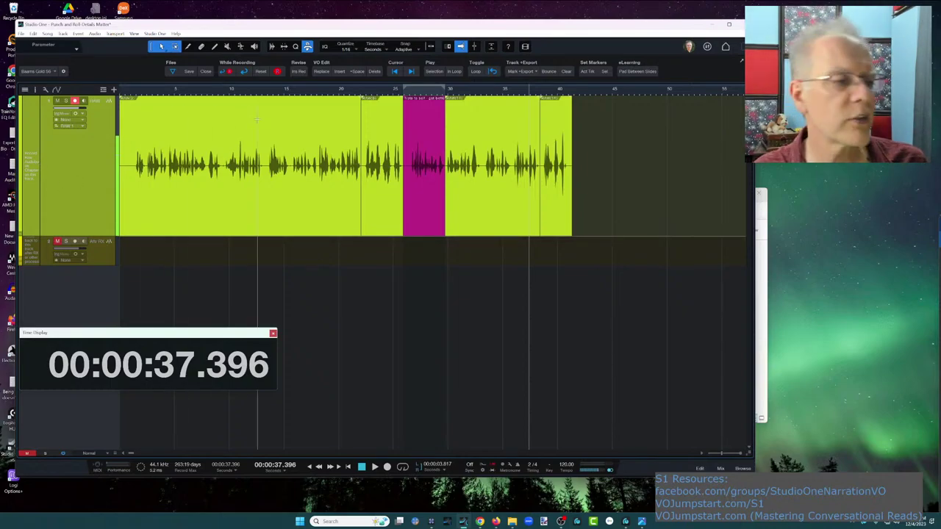
click(527, 71)
click(540, 83)
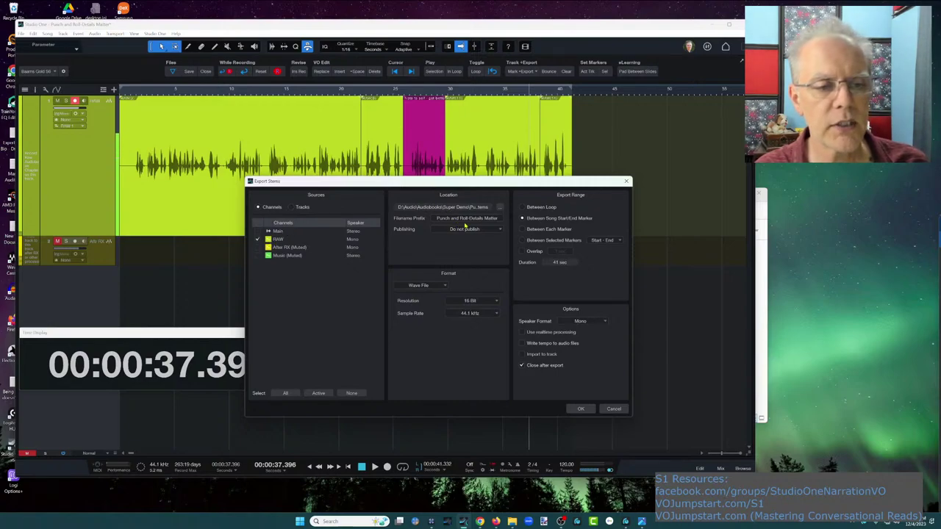
click(580, 410)
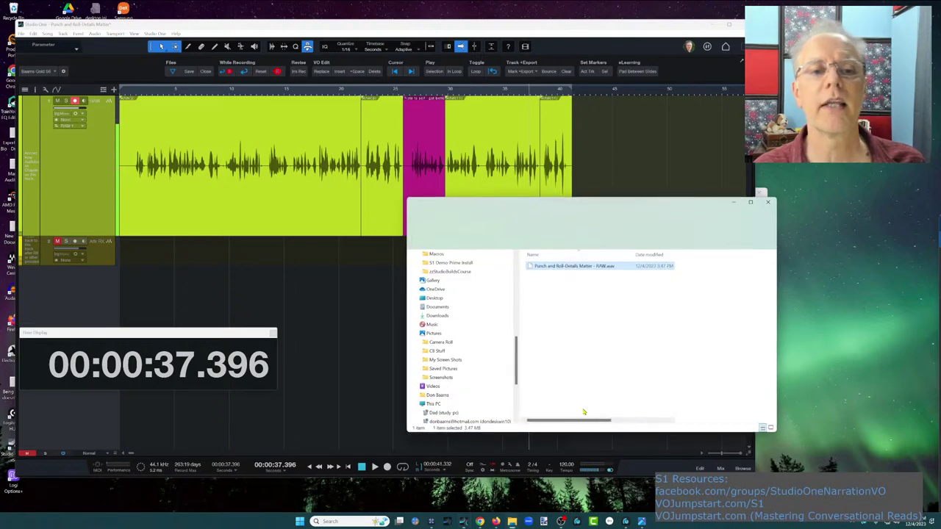
drag(540, 267, 144, 251)
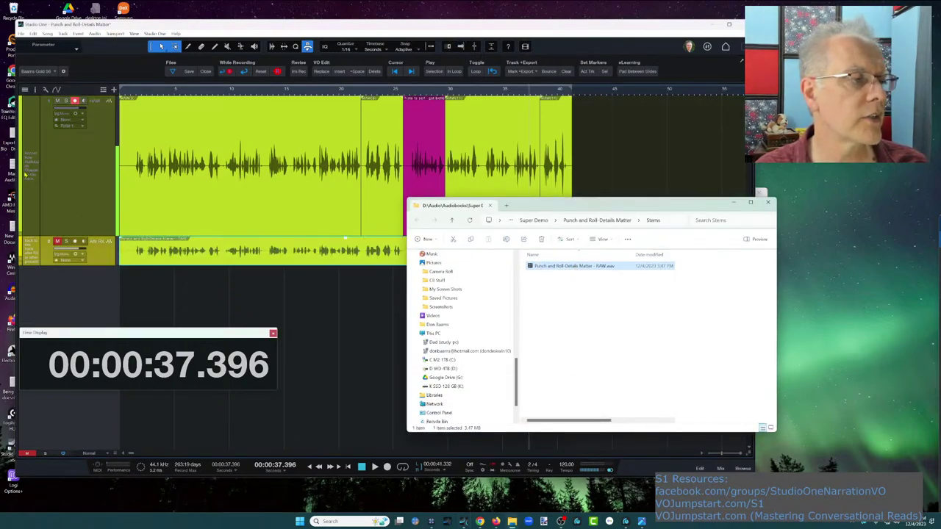
Recolor the RAW track and its yellow-green audio events teal
key(F3)
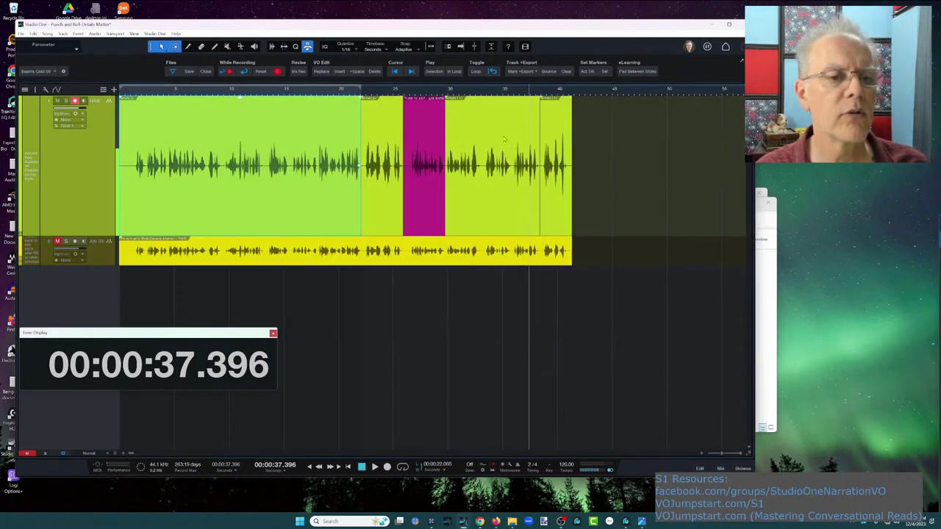
click(504, 137)
click(22, 171)
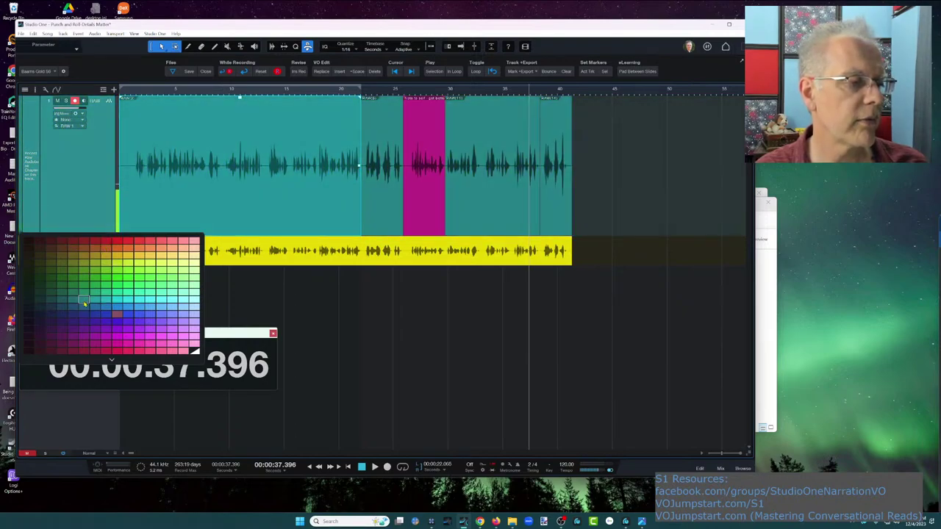
click(85, 302)
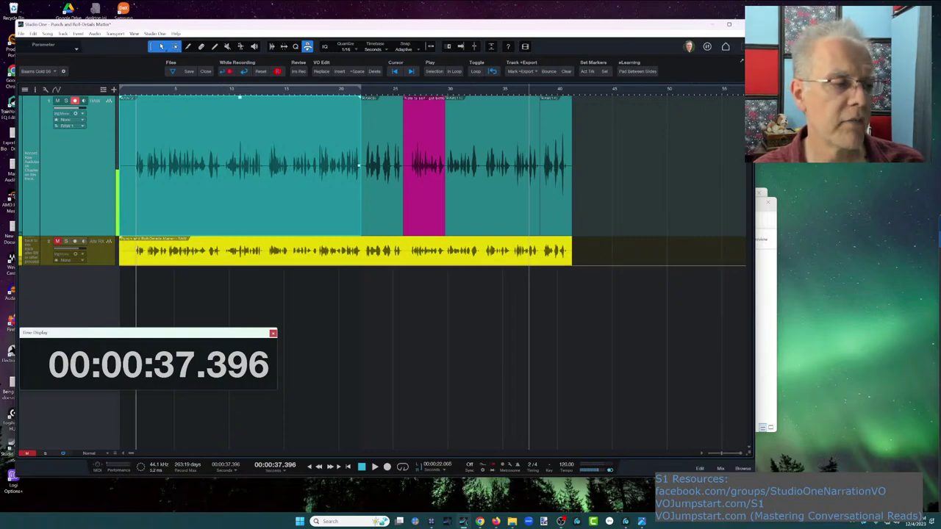
Close the floating time display and enlarge both tracks to the X-Large height
click(274, 334)
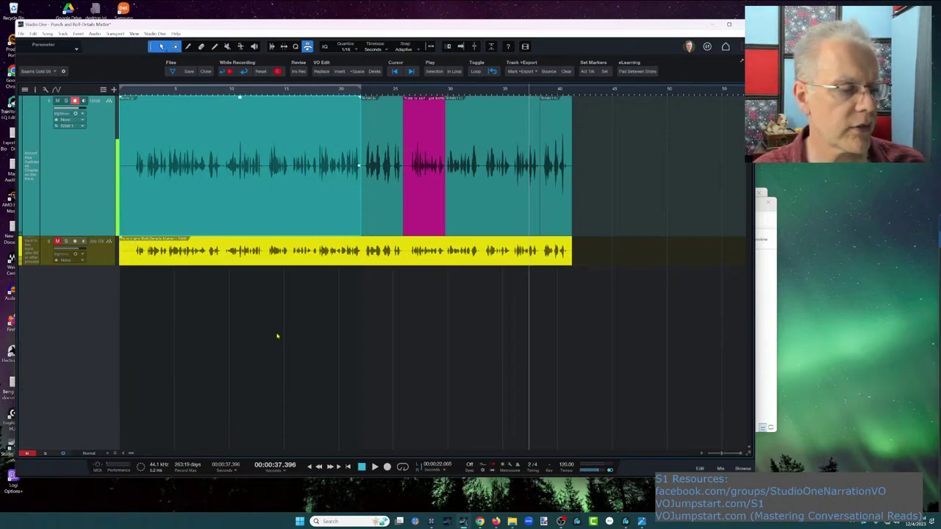
click(112, 453)
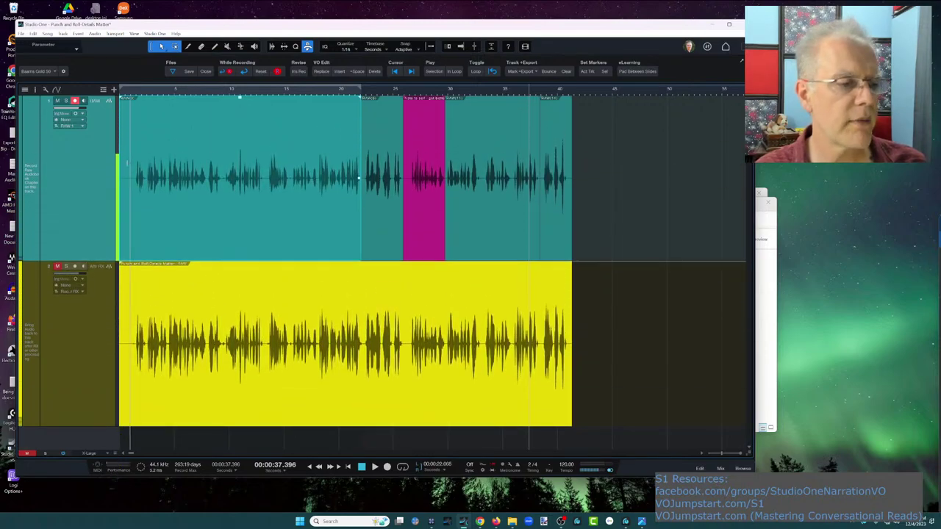
drag(132, 96, 183, 107)
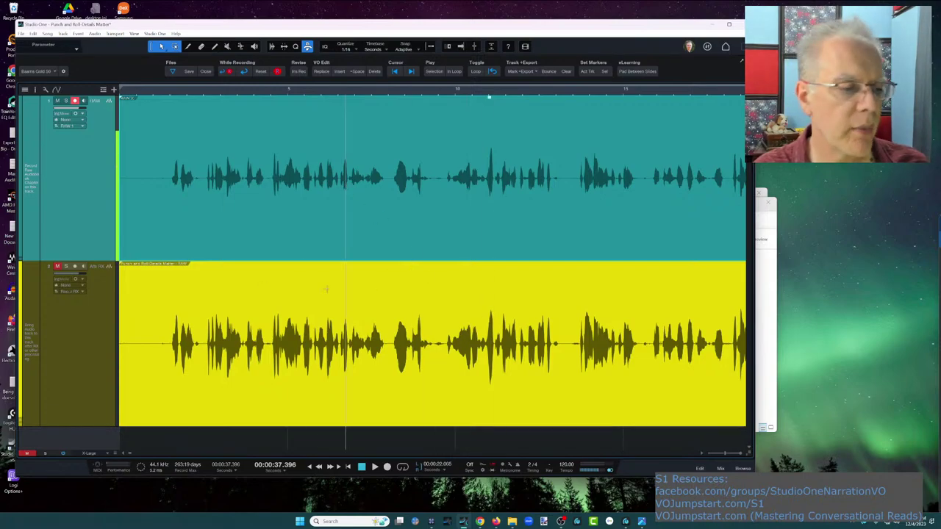
Switch to iZotope RX and examine the waveform statistics of the exported RAW Wave file
click(759, 303)
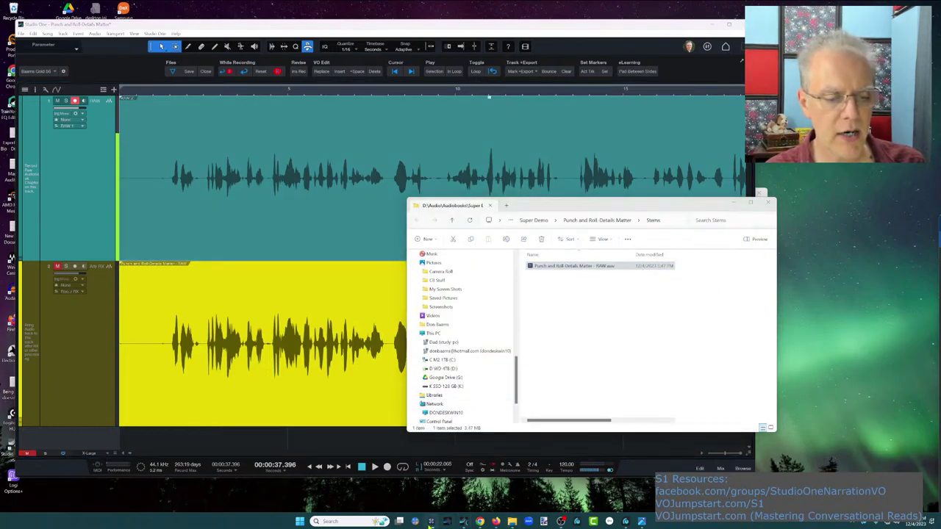
click(445, 521)
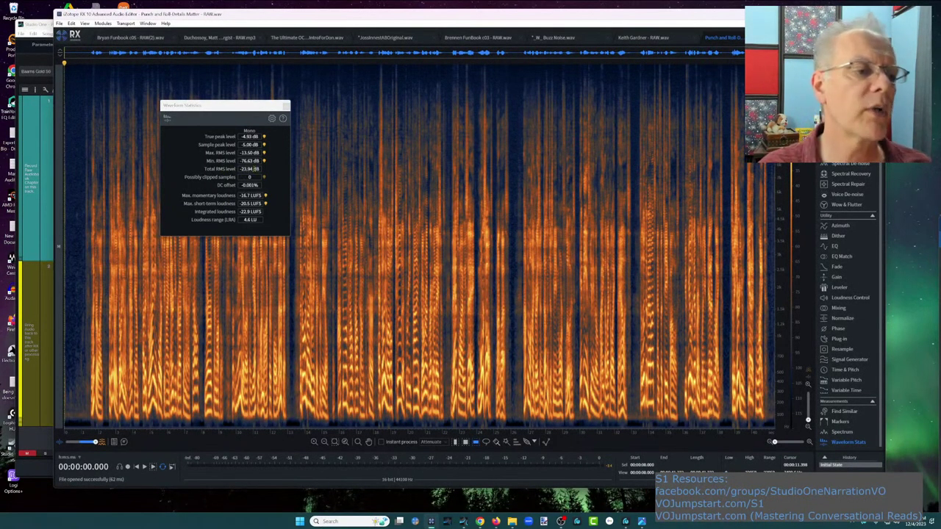
click(287, 105)
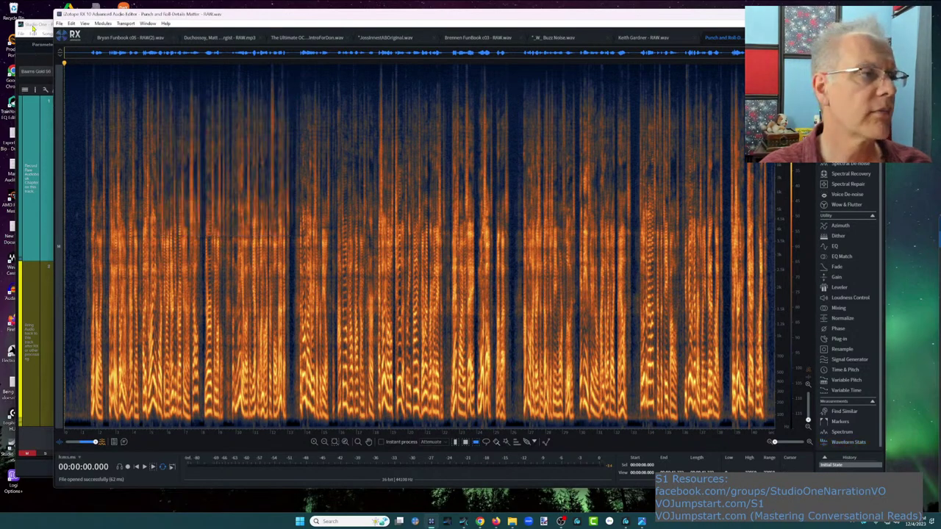
Switch back to Studio One and delete the audio event on the After RX track
click(32, 28)
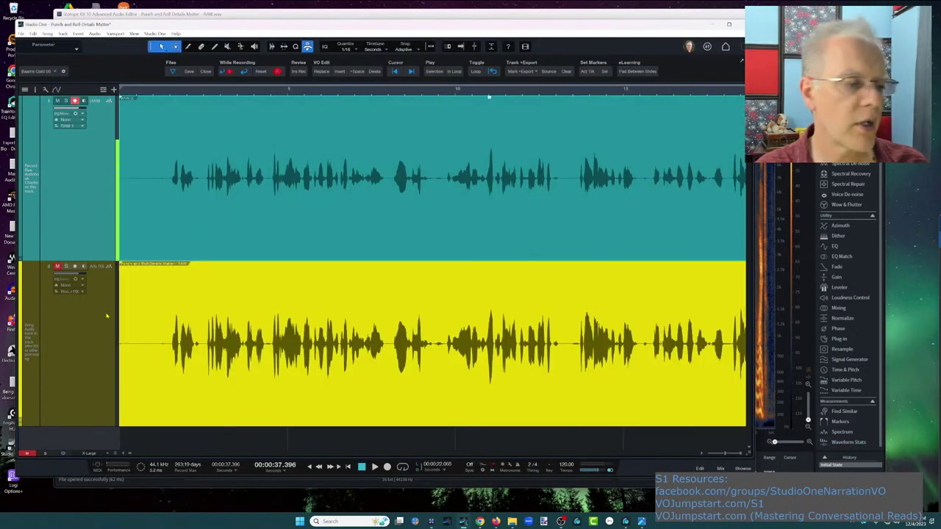
click(183, 367)
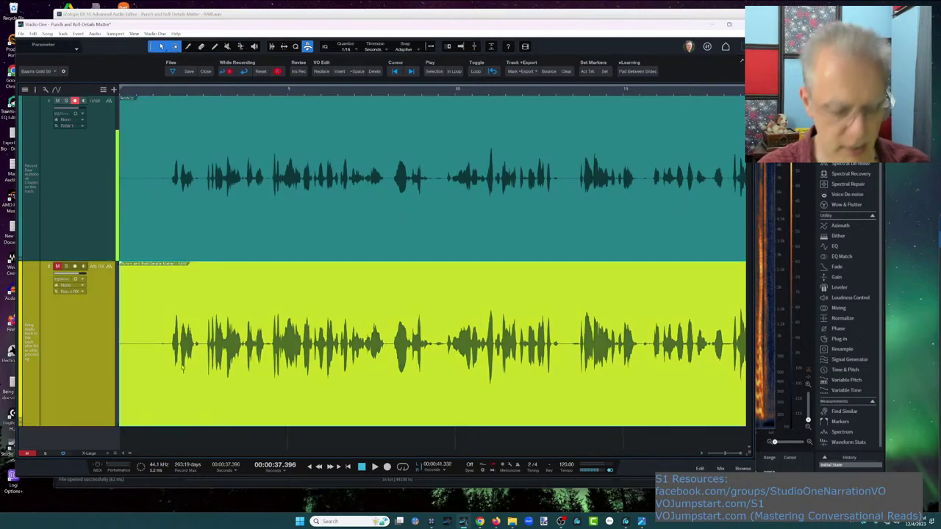
key(Delete)
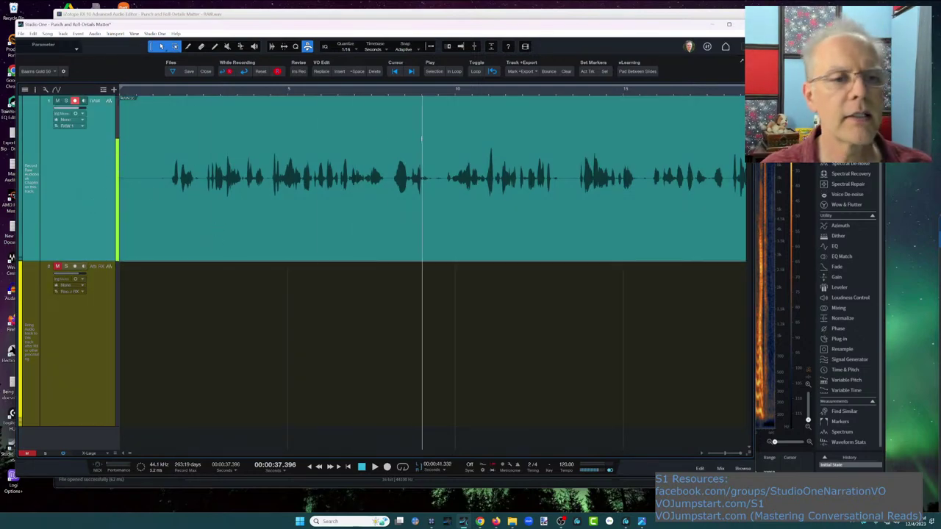
Raise the gain of the Mixtool insert on the RAW channel to about 8.4 dB
key(F3)
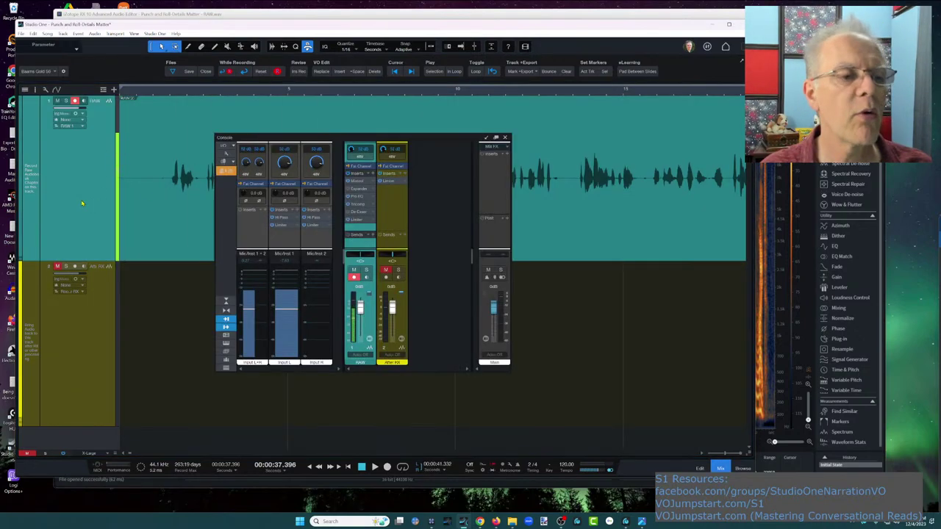
click(361, 181)
mouse_move(409, 278)
mouse_down()
mouse_move(409, 250)
mouse_move(415, 273)
mouse_up()
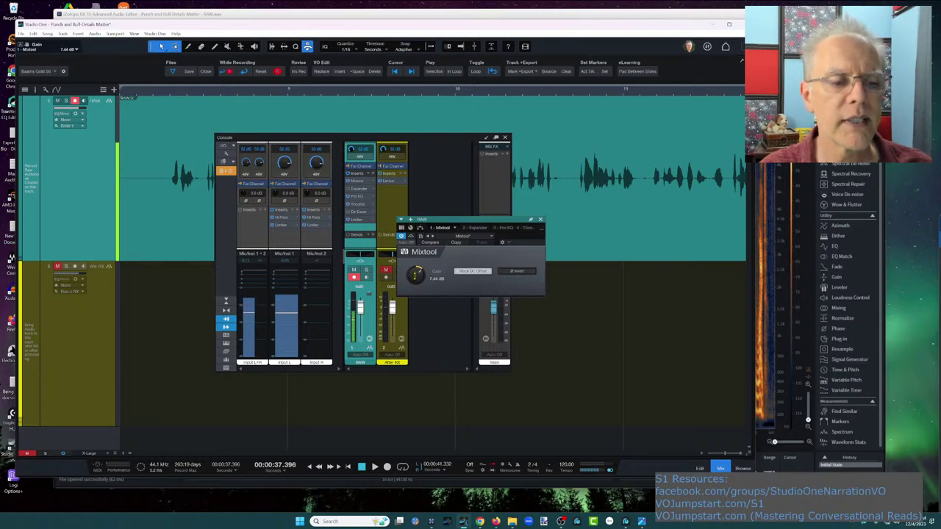
click(541, 219)
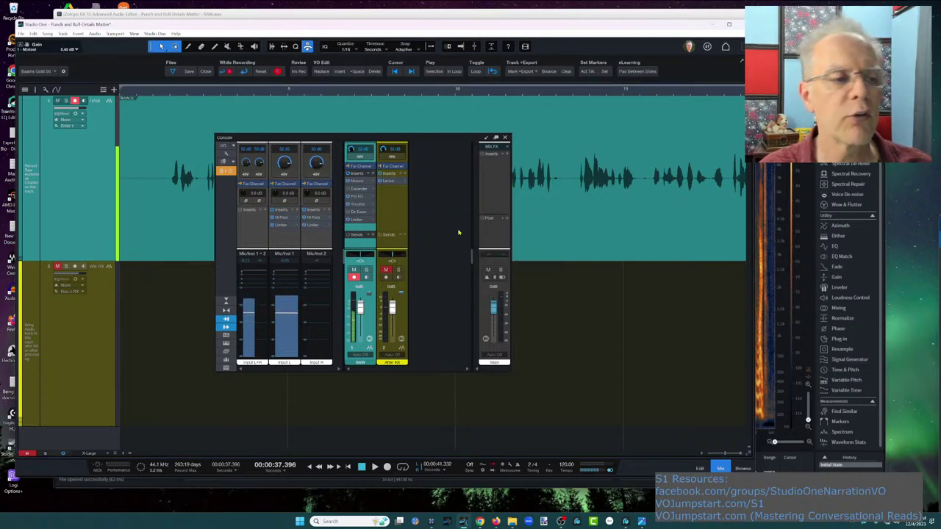
click(506, 137)
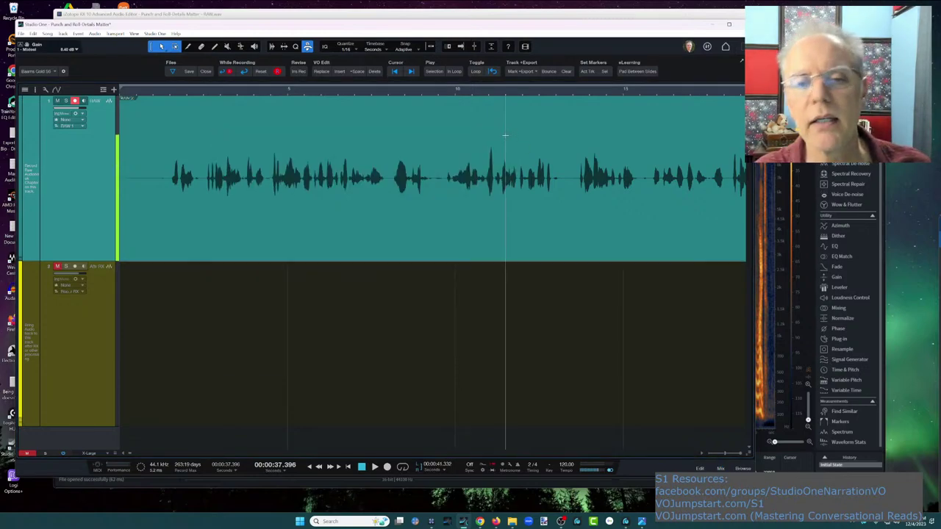
Export the RAW channel between the song start and end markers as a mono 16-bit, 44.1 kHz Wave file
click(523, 72)
click(540, 82)
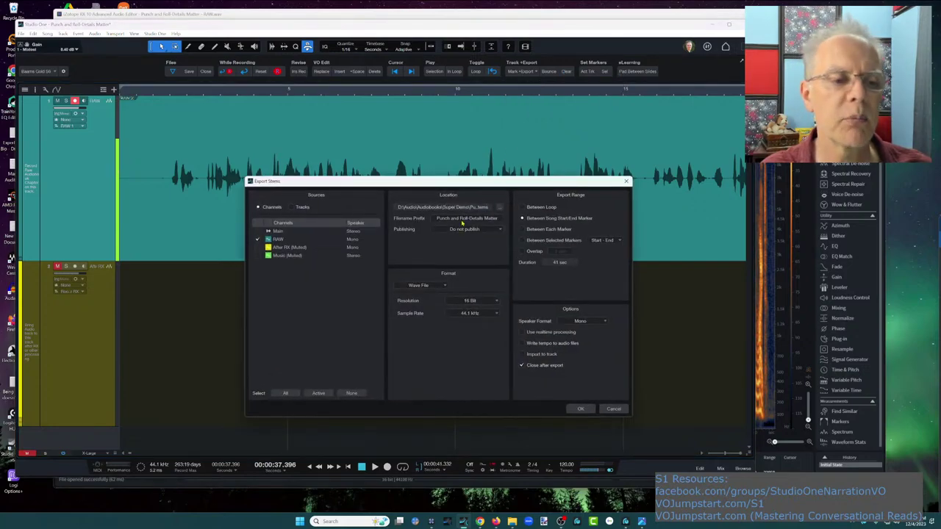
click(580, 409)
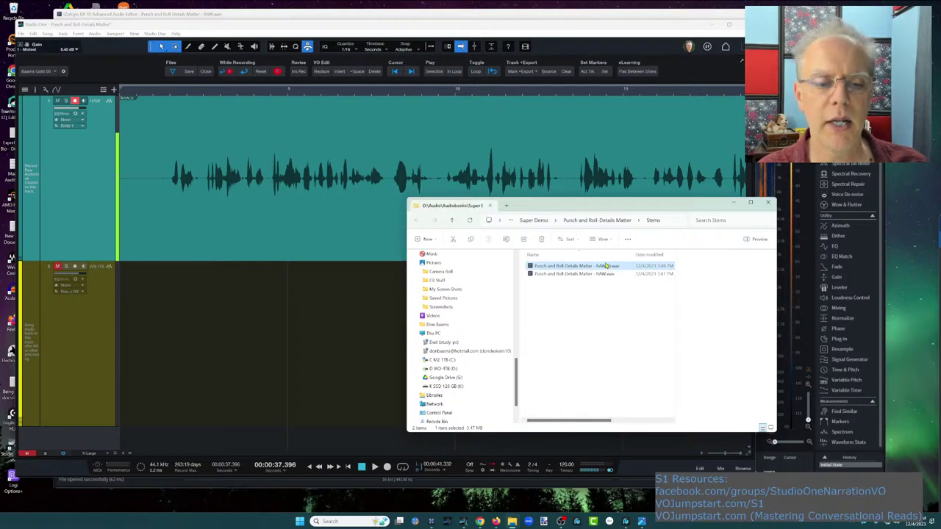
Examine the waveform statistics of the newest RAW export in iZotope RX, then return to Studio One
double_click(597, 266)
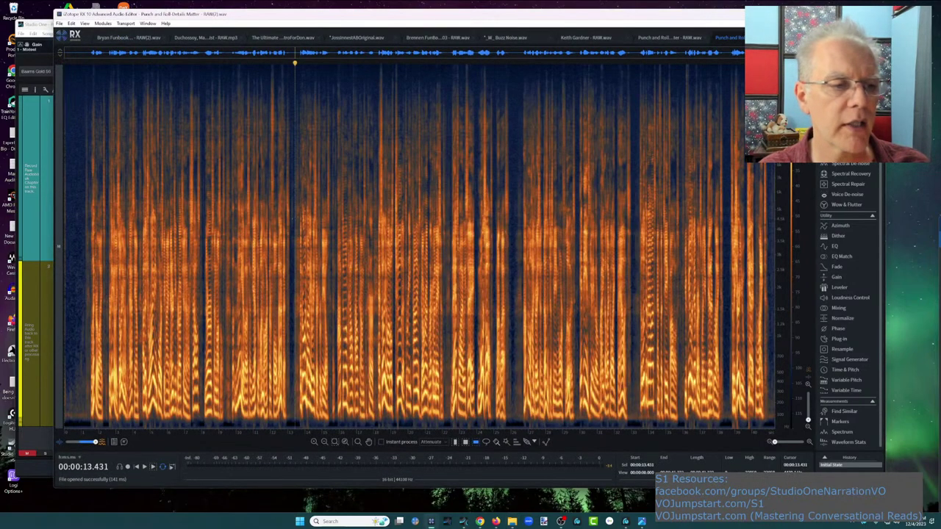
click(848, 442)
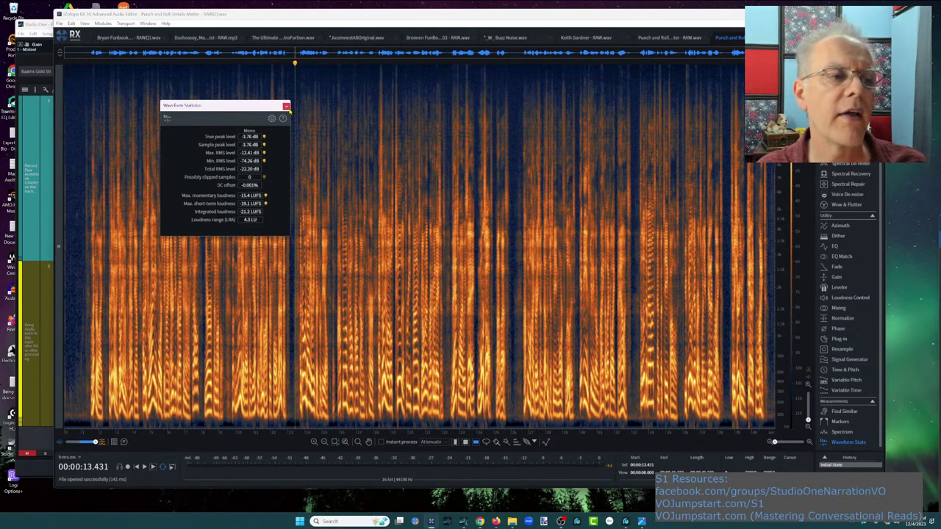
click(286, 106)
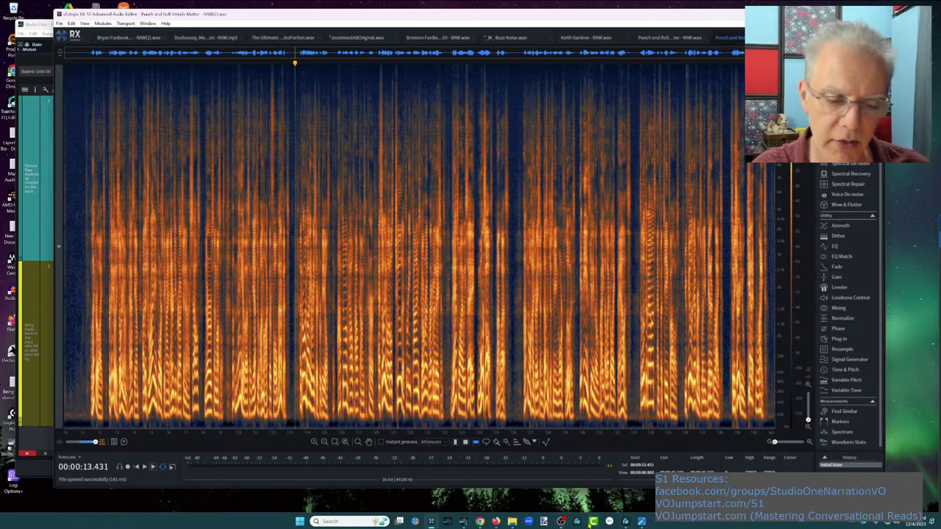
mouse_move(561, 524)
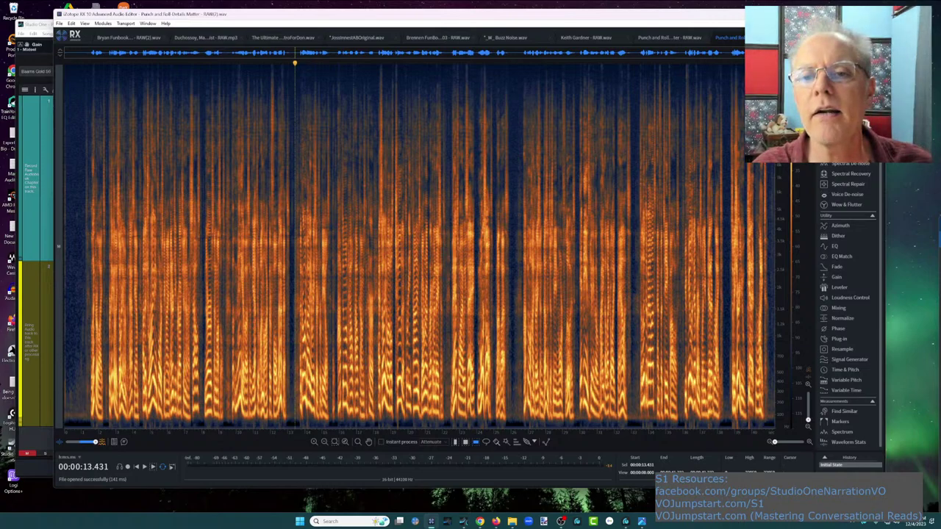
key(Home)
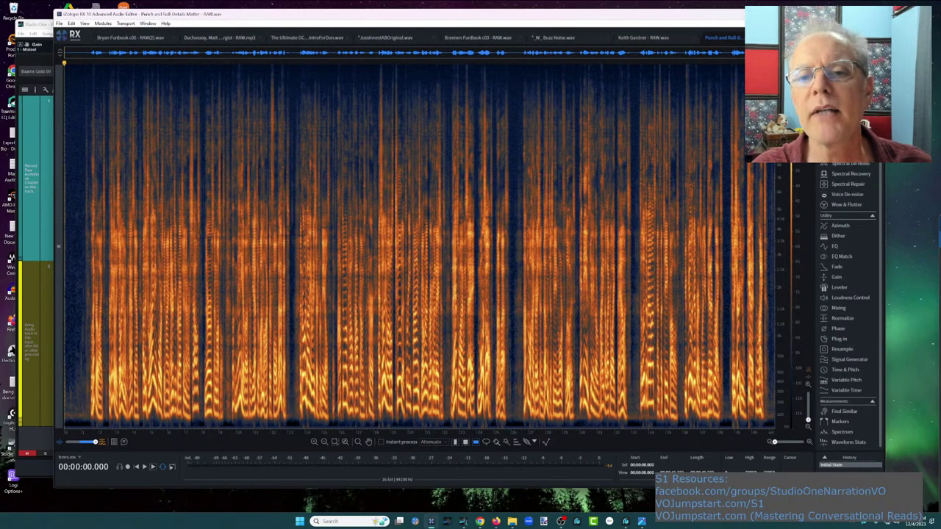
key(ctrl+shift+Tab)
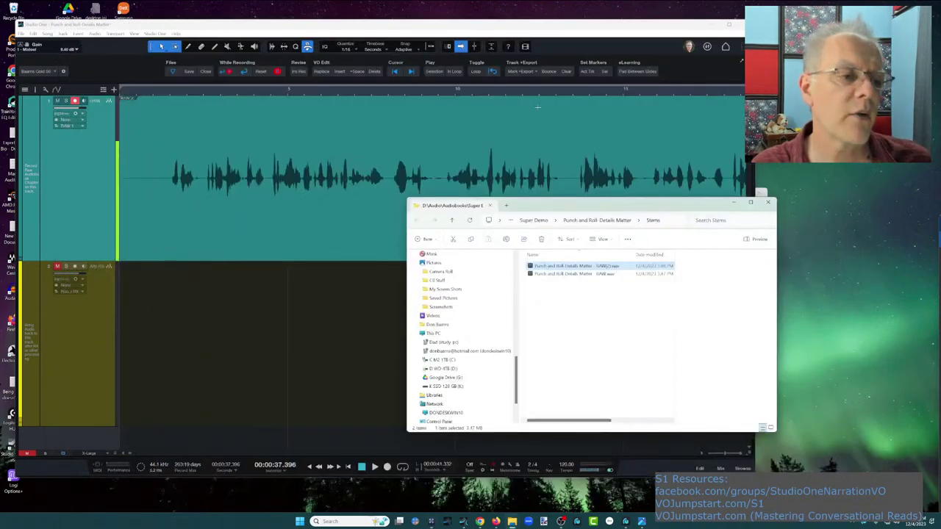
click(64, 177)
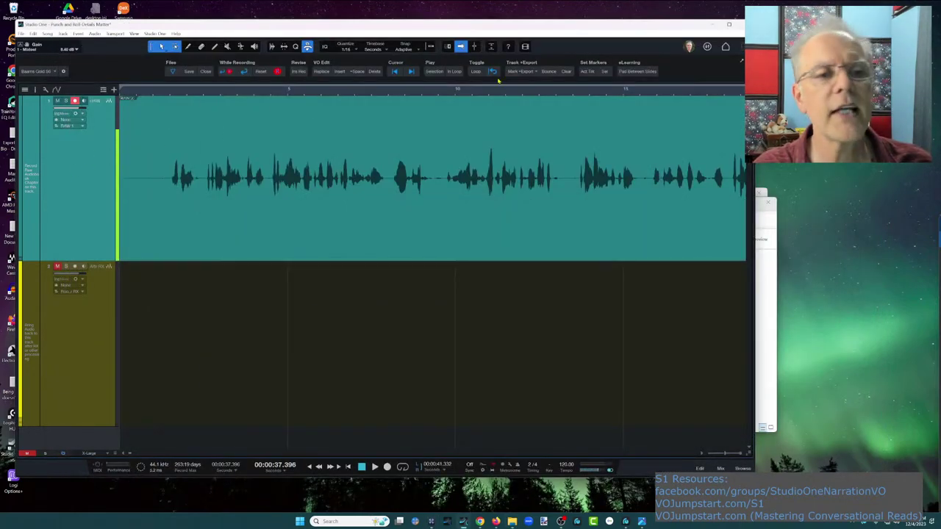
click(521, 71)
click(522, 83)
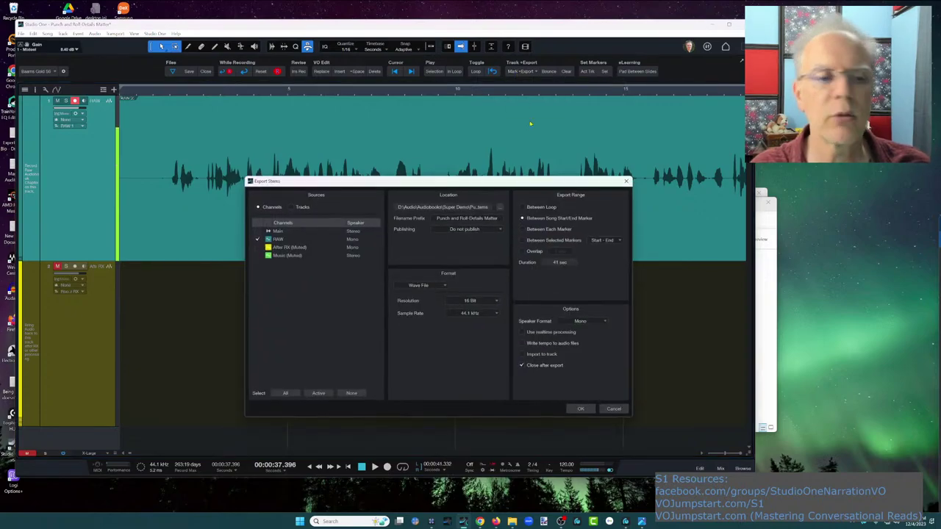
click(614, 409)
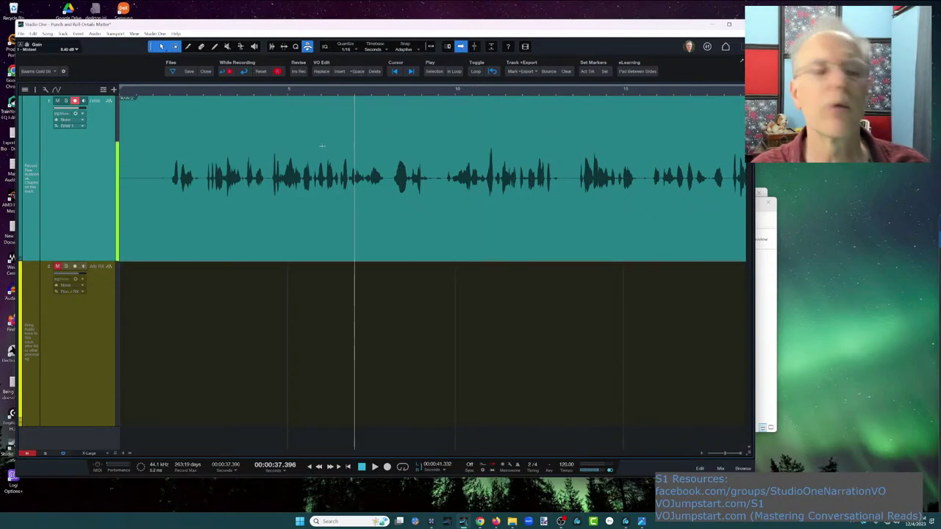
click(22, 158)
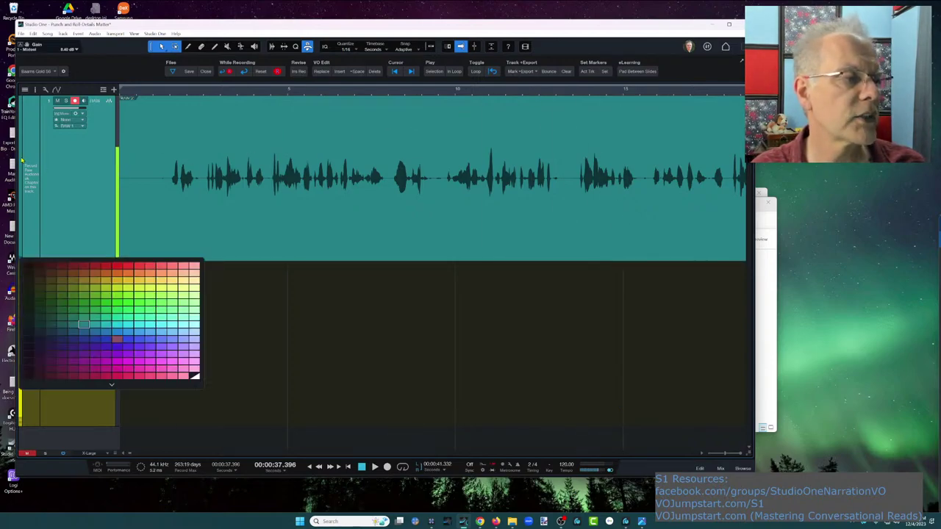
click(39, 187)
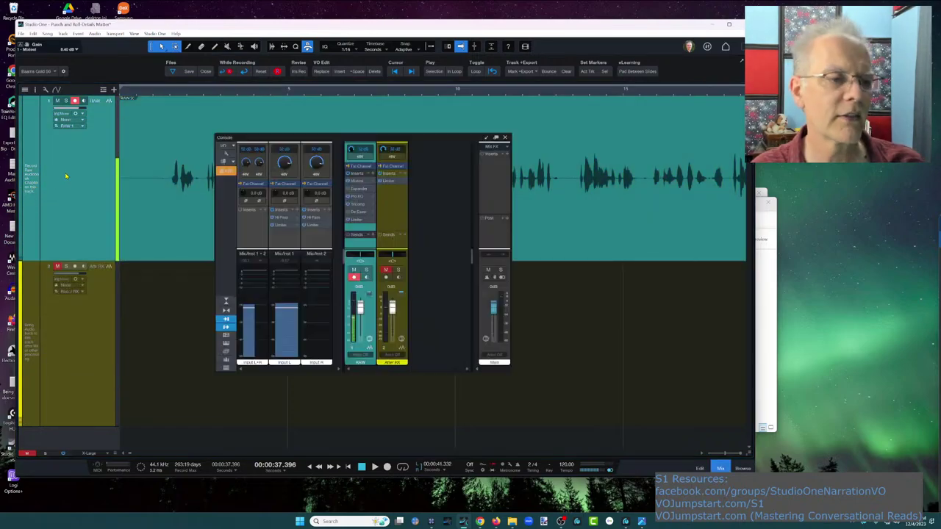
Set the gain of the Mixtool insert on the RAW channel to 11 dB
key(F3)
click(355, 182)
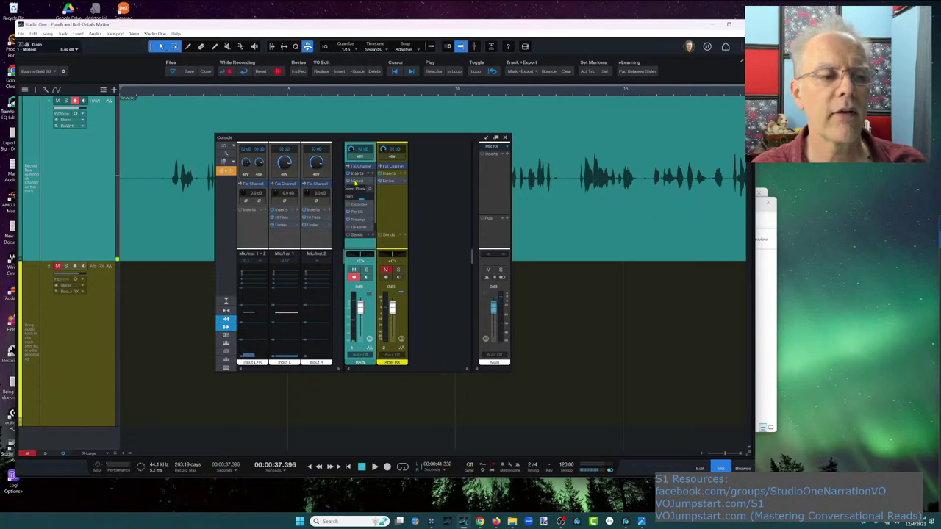
click(355, 181)
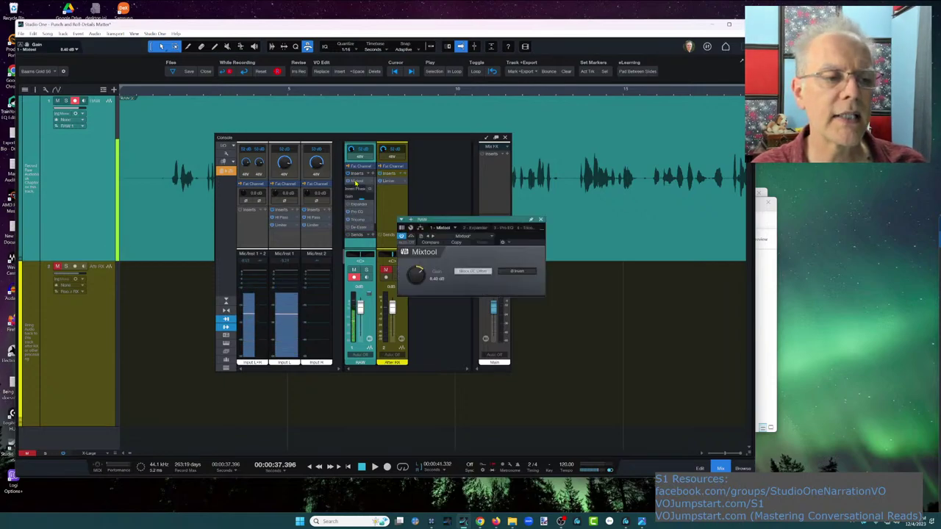
click(438, 277)
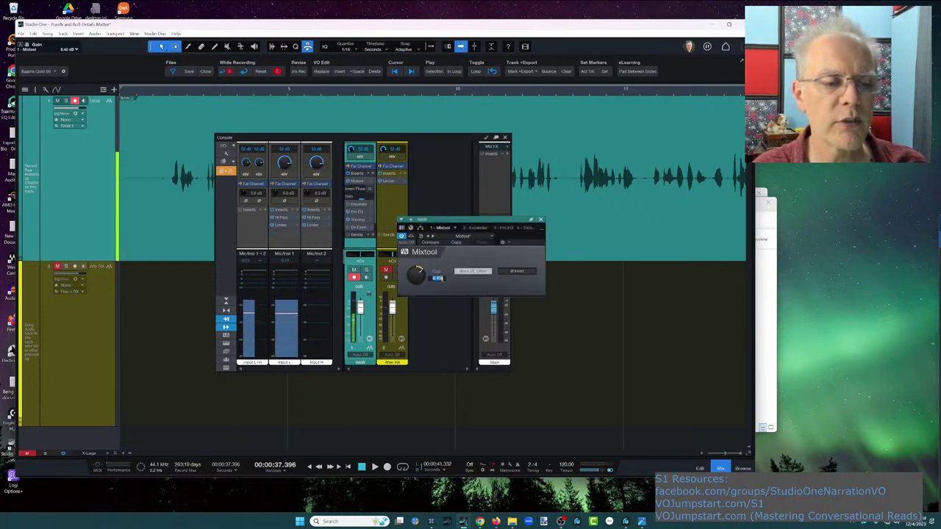
key(BackSpace)
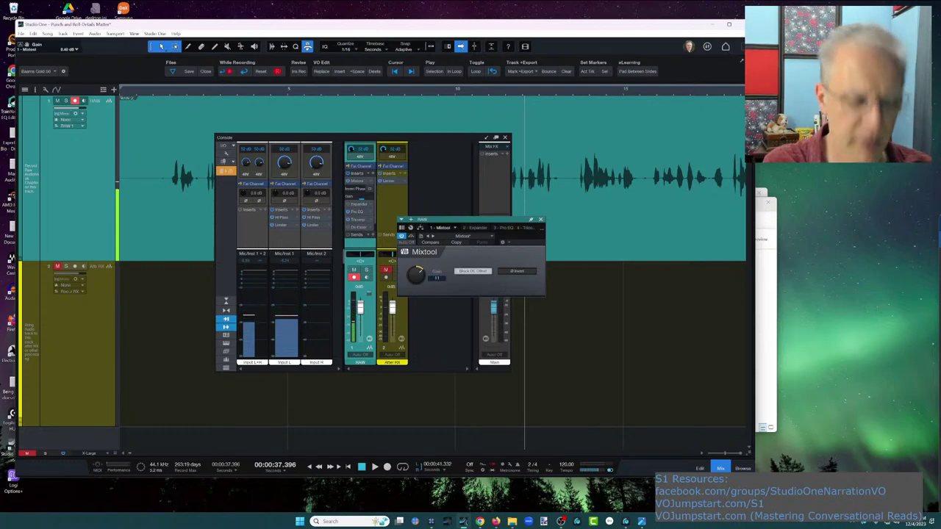
text(11)
key(Return)
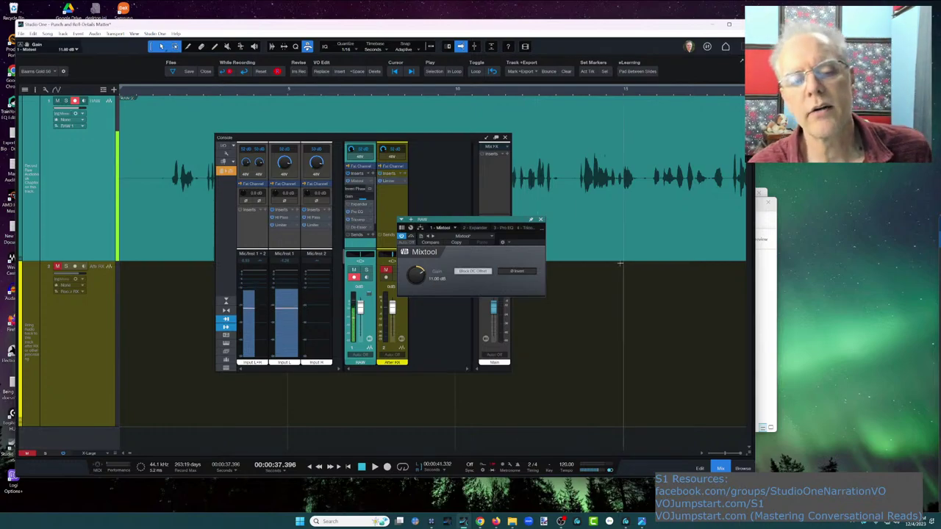
click(541, 220)
key(F3)
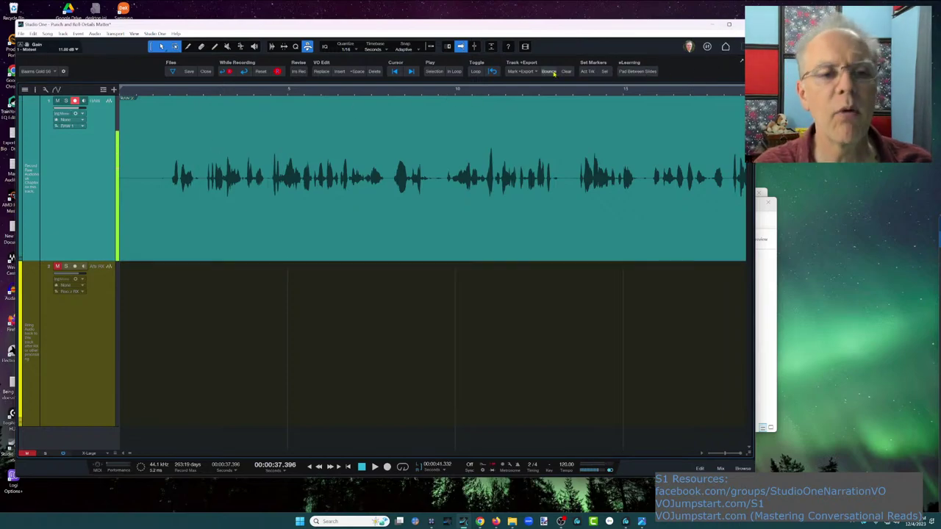
Mark the RAW track's start and end and export it with the new gain as a Wave file
click(521, 69)
click(530, 82)
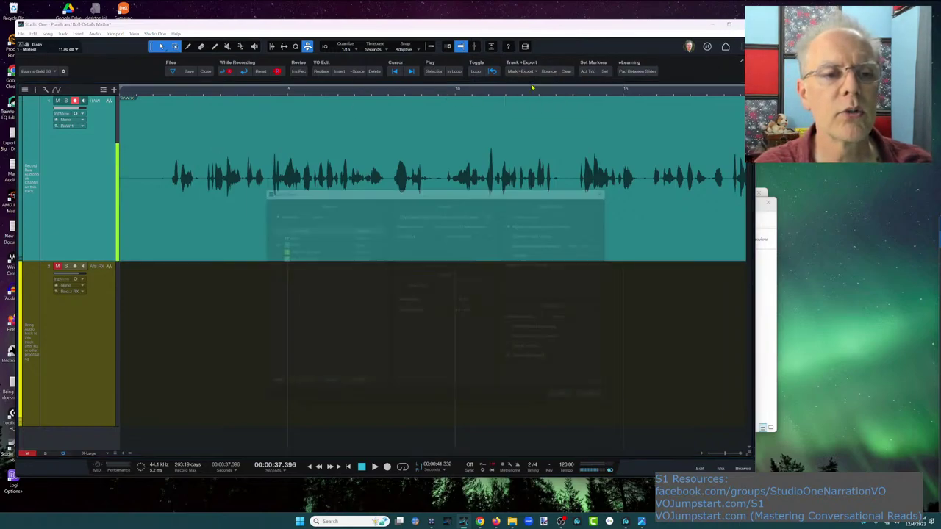
click(581, 409)
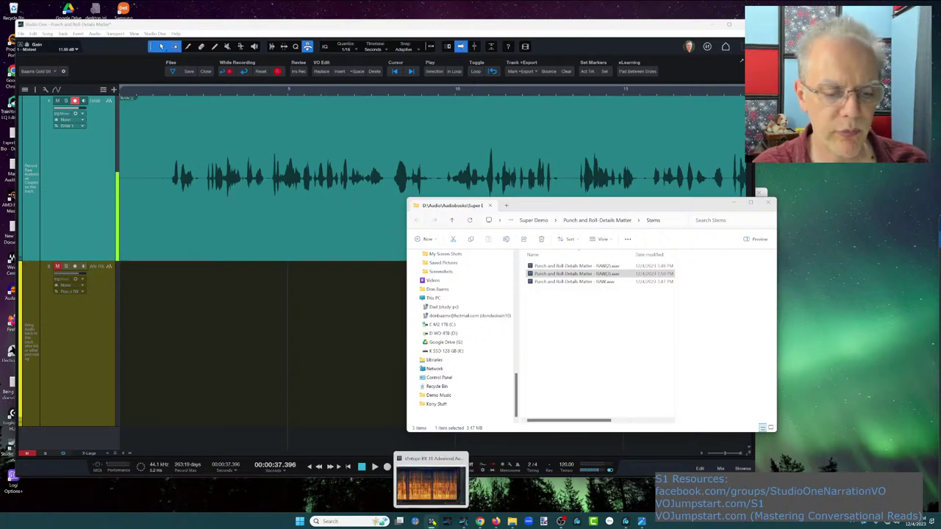
Check the waveform statistics of the latest RAW export in iZotope RX and return to the Studio One song
click(432, 521)
key(alt+shift+w)
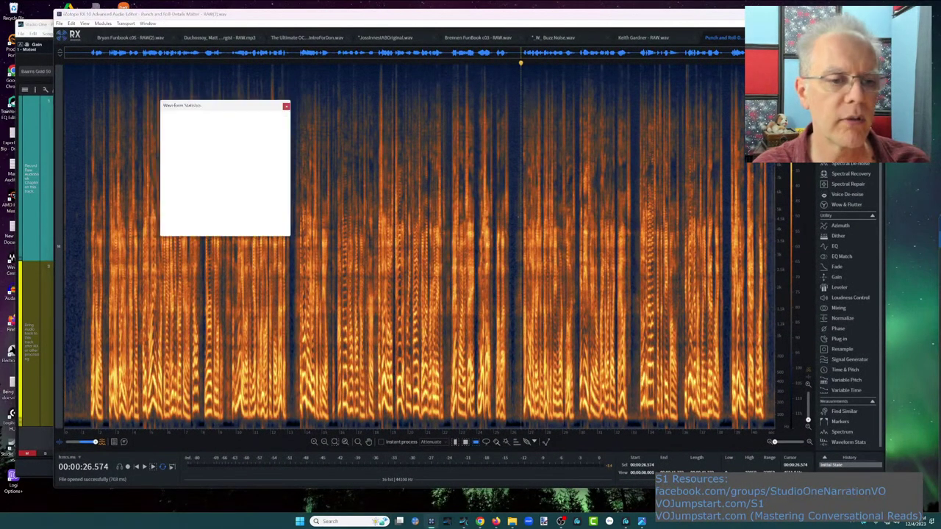
click(286, 107)
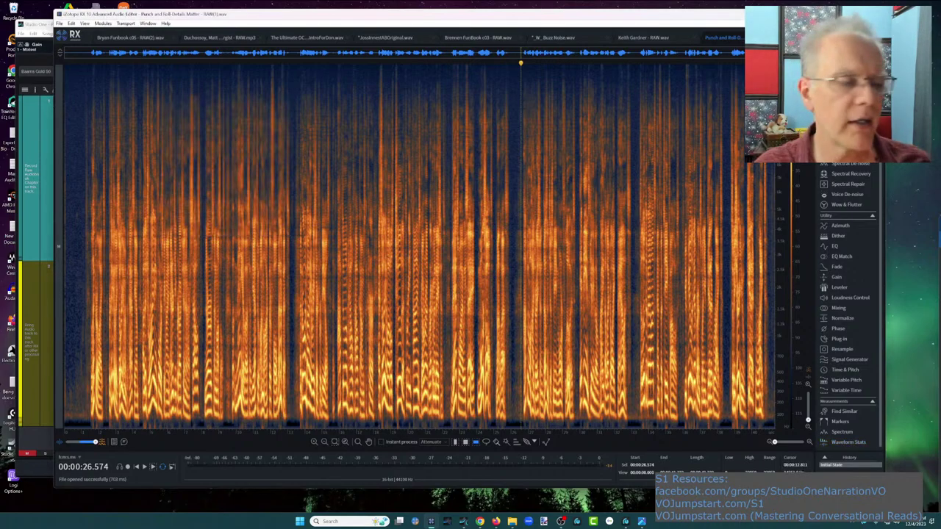
click(643, 38)
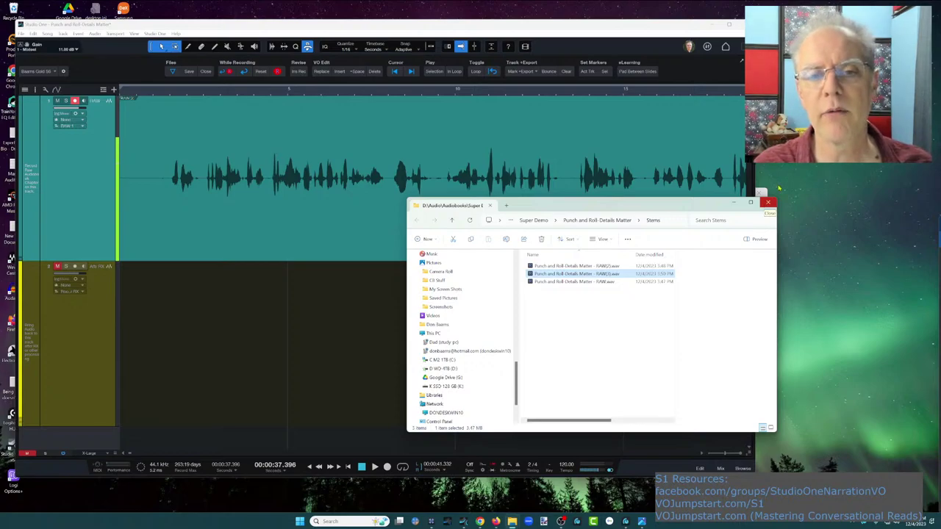
click(666, 28)
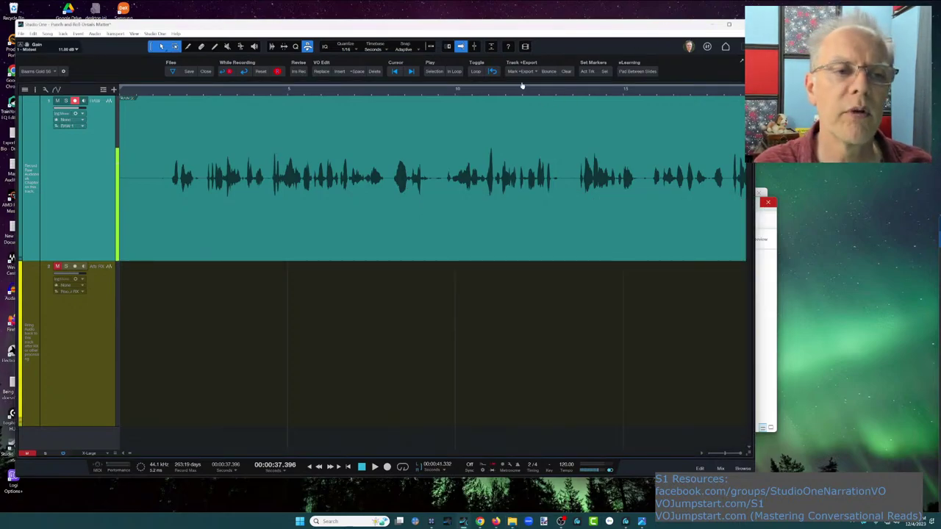
Duplicate the complete RAW track, including its recorded events
key(w)
key(w)
key(w)
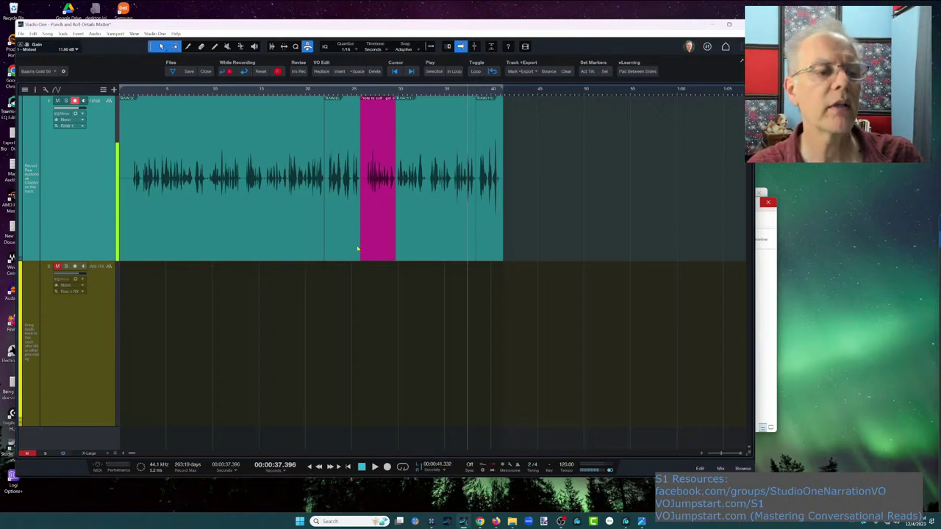
right_click(81, 198)
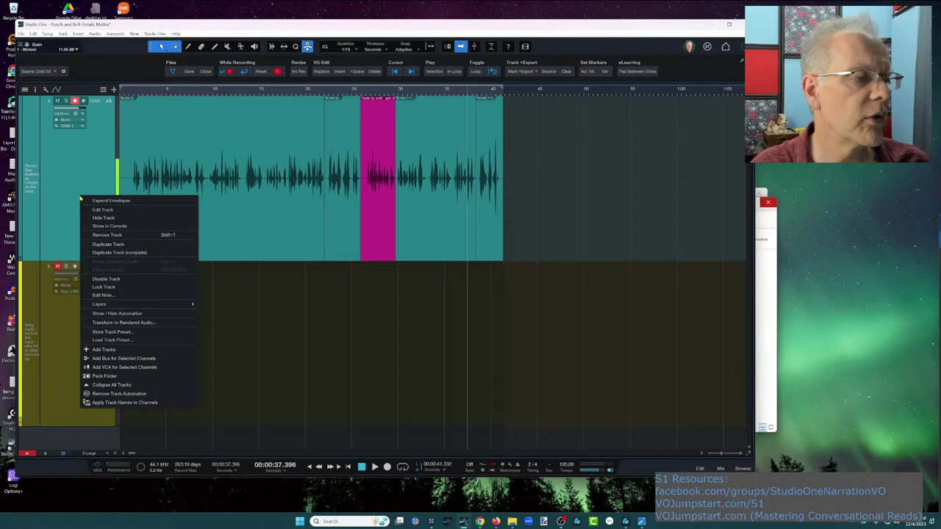
click(110, 253)
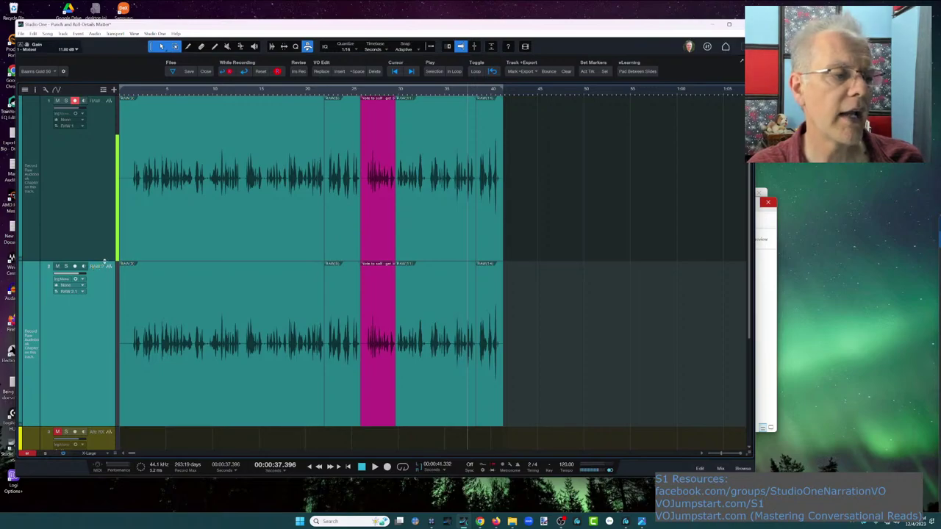
Shrink and mute the original RAW track, and arm its RAW 2 duplicate for recording
drag(104, 261, 73, 110)
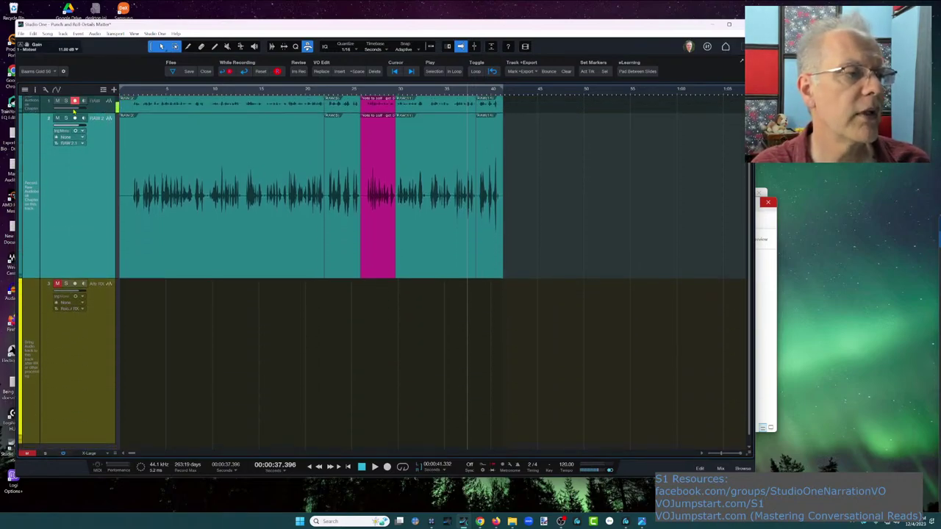
click(57, 102)
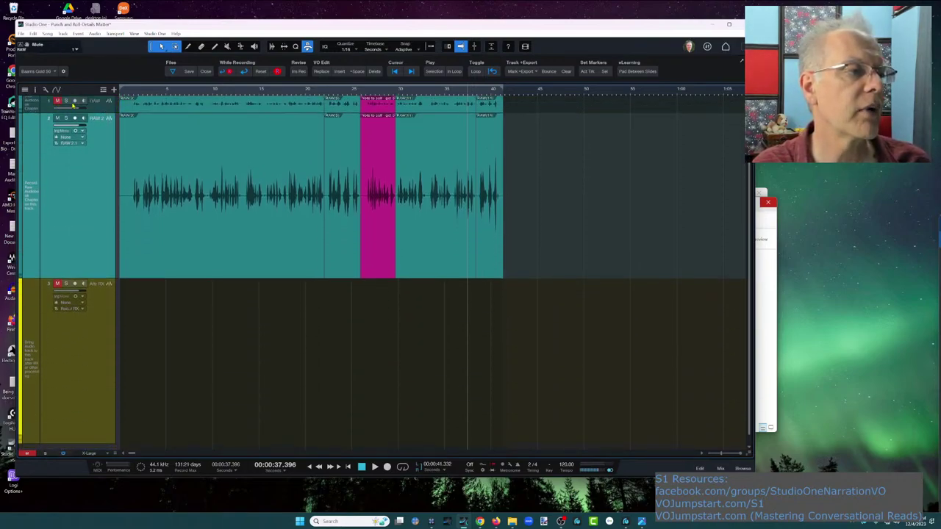
click(243, 190)
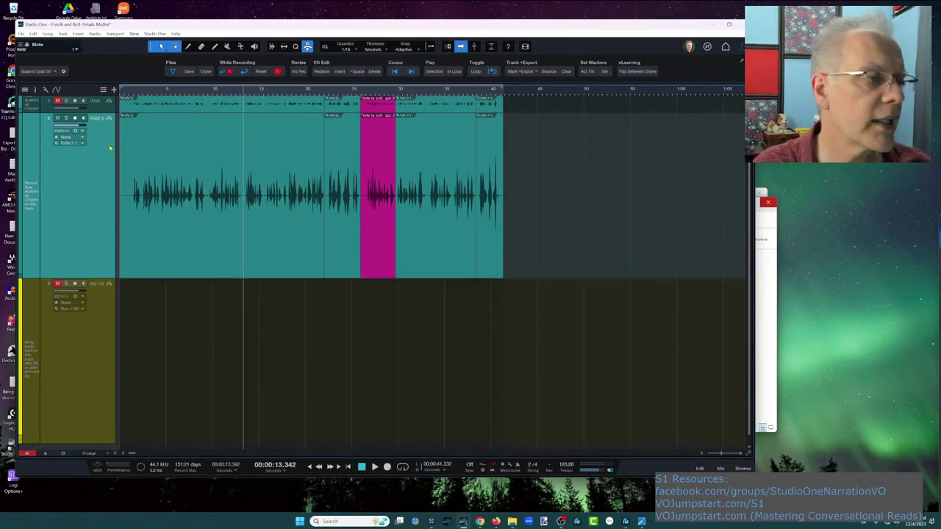
click(74, 118)
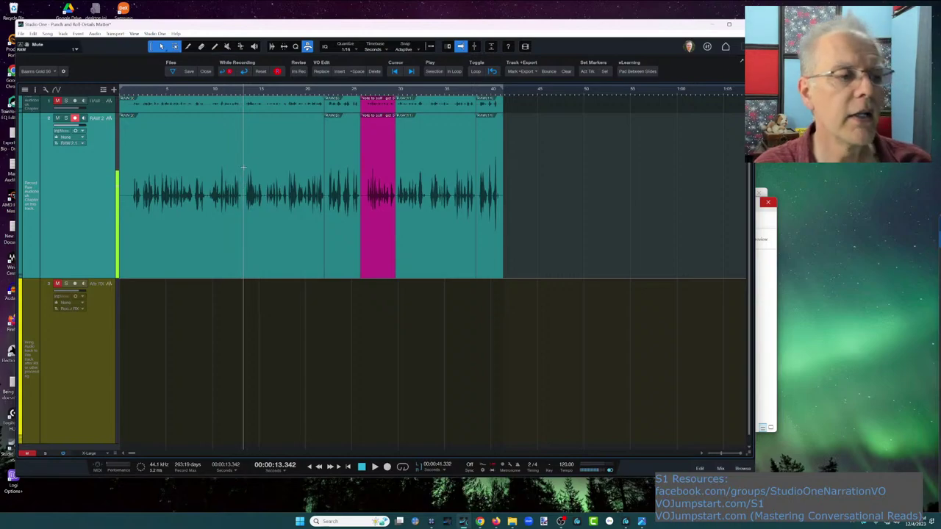
Place the cursor at about 13.26 s and colour the RAW 2 track red
click(243, 176)
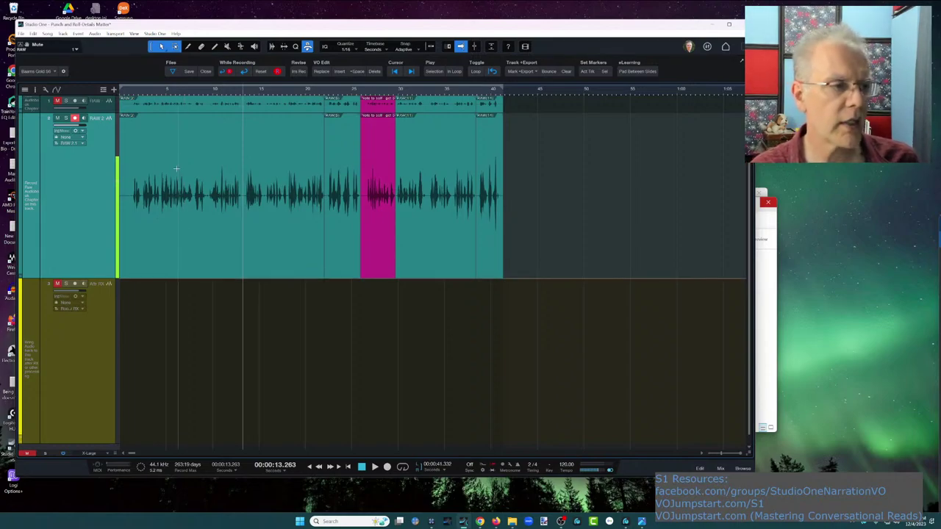
click(20, 180)
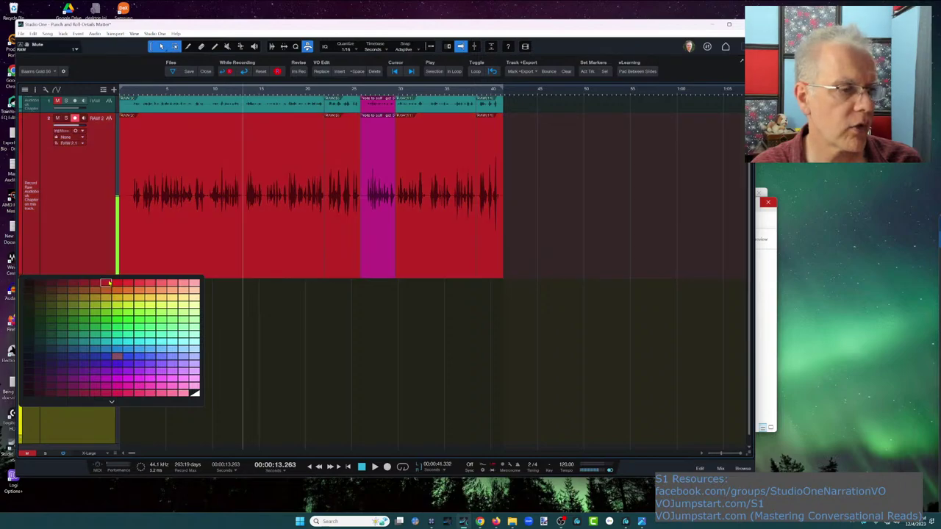
click(107, 283)
Record a new take about 6.6 s long at the cursor on RAW 2 and insert it, pushing the following audio along
key(space)
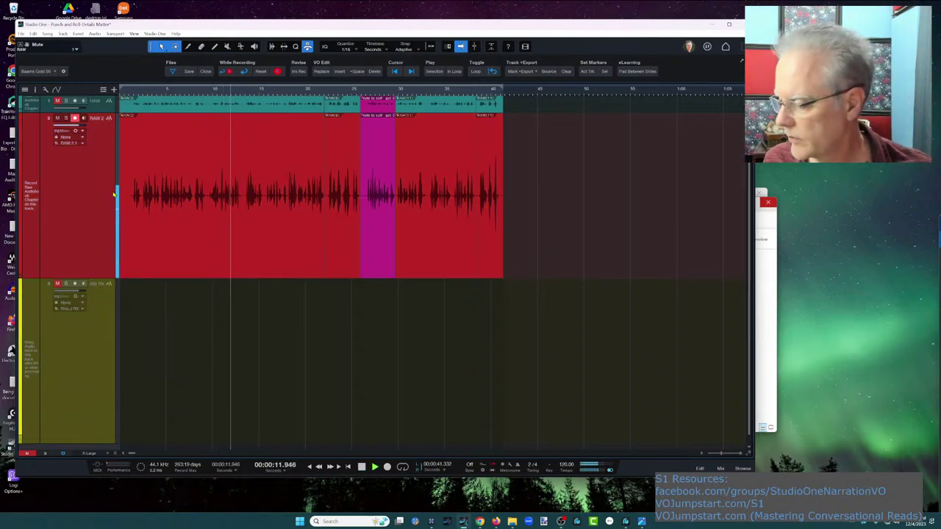
key(KP_Multiply)
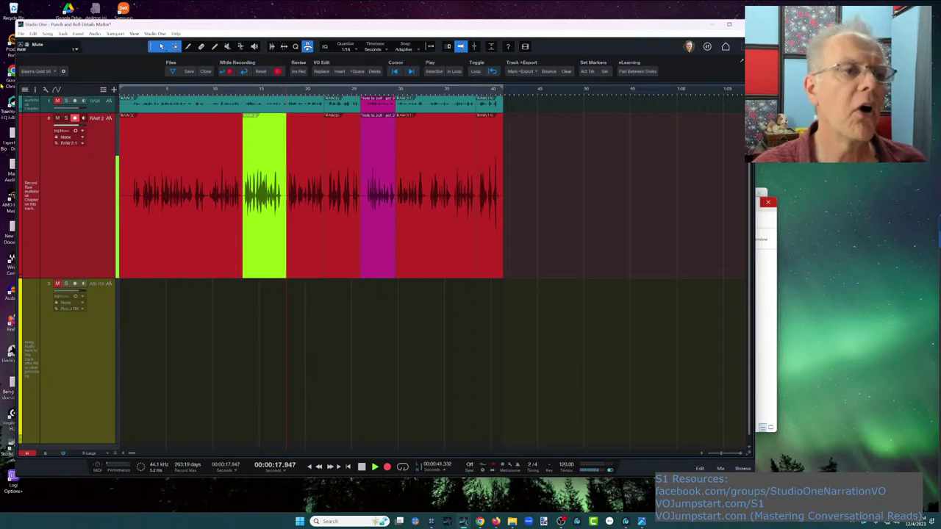
click(298, 74)
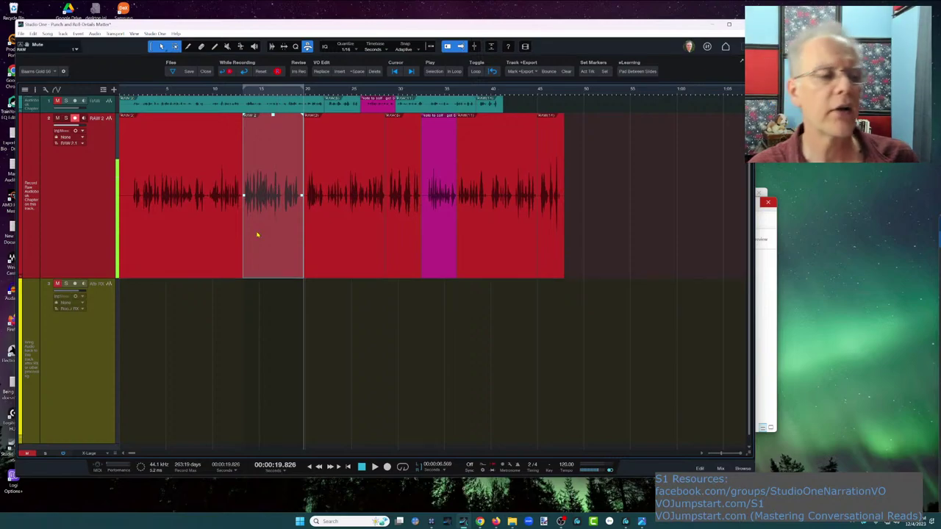
Move the inserted take down to the yellow track and return it to its original place on RAW 2
drag(264, 237, 284, 314)
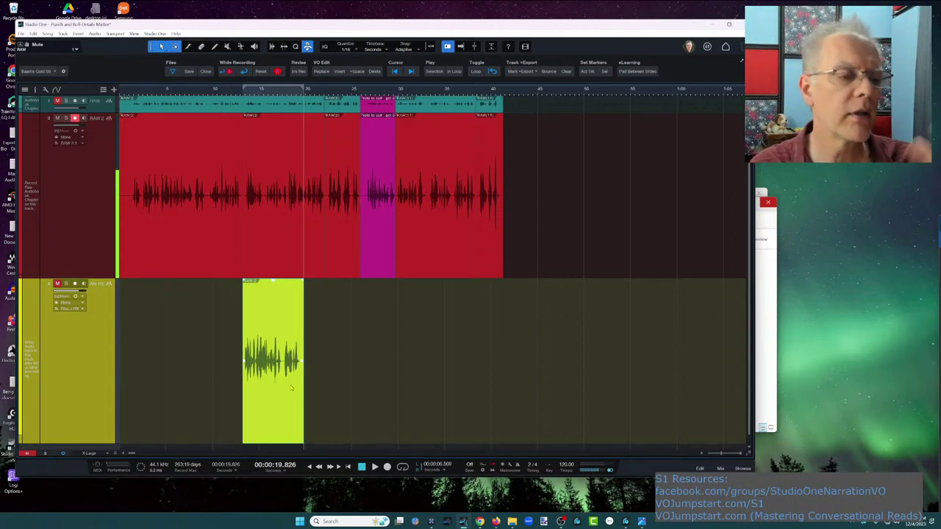
drag(283, 400, 275, 233)
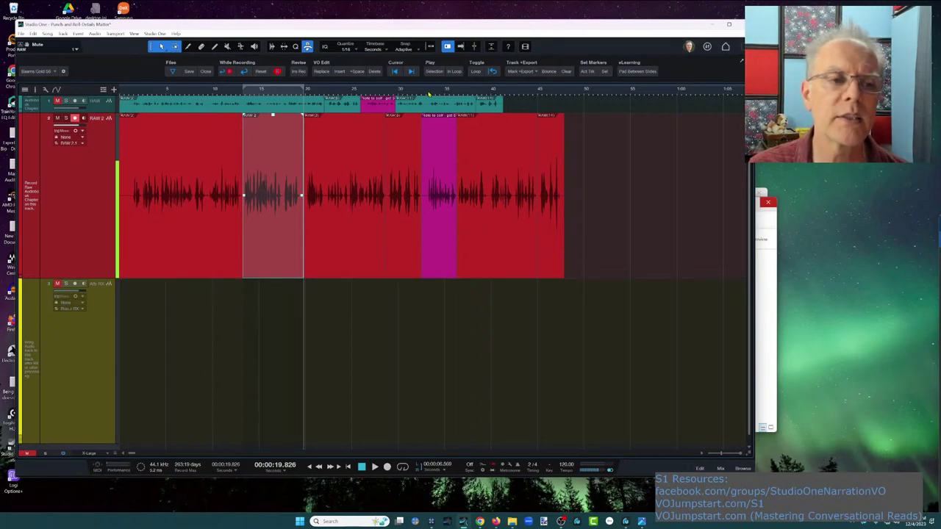
Arm the original RAW track, enlarge it, and shrink the RAW 2 track and the yellow track below
drag(429, 93, 462, 92)
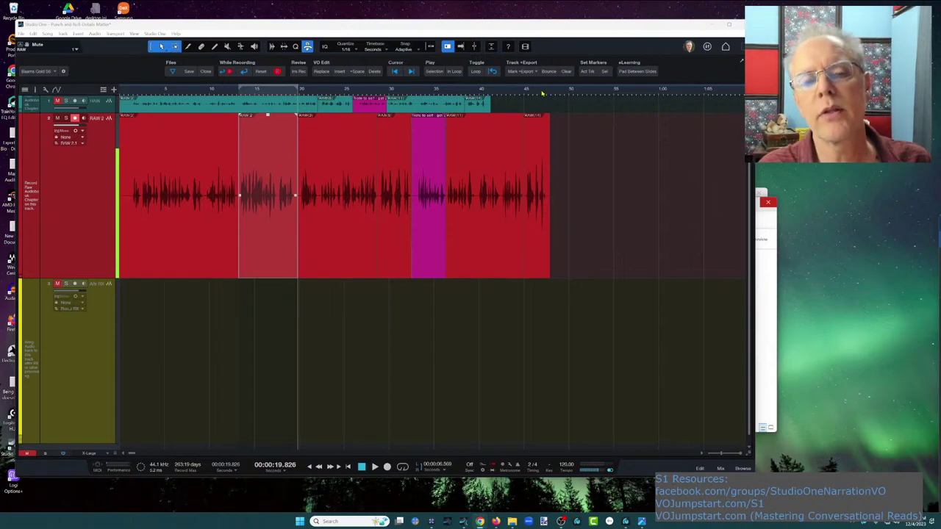
scroll(490, 92, up, 5)
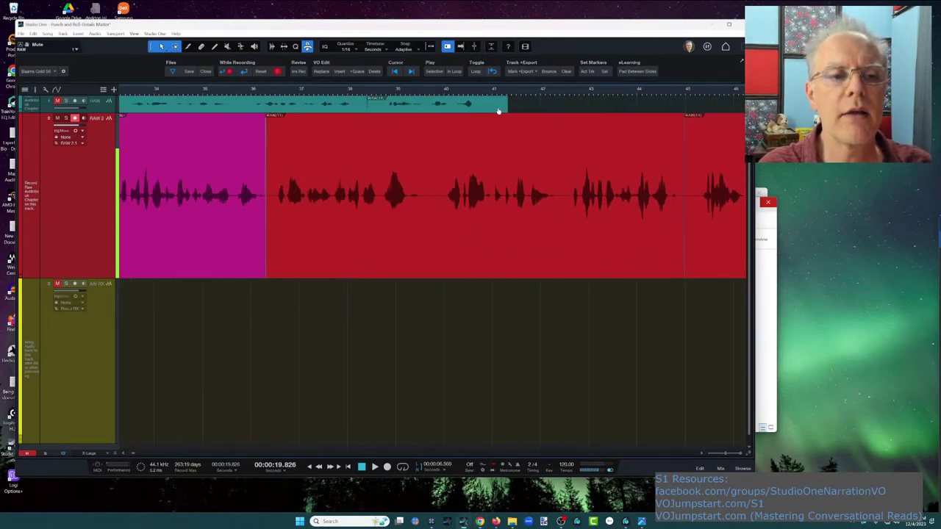
click(74, 100)
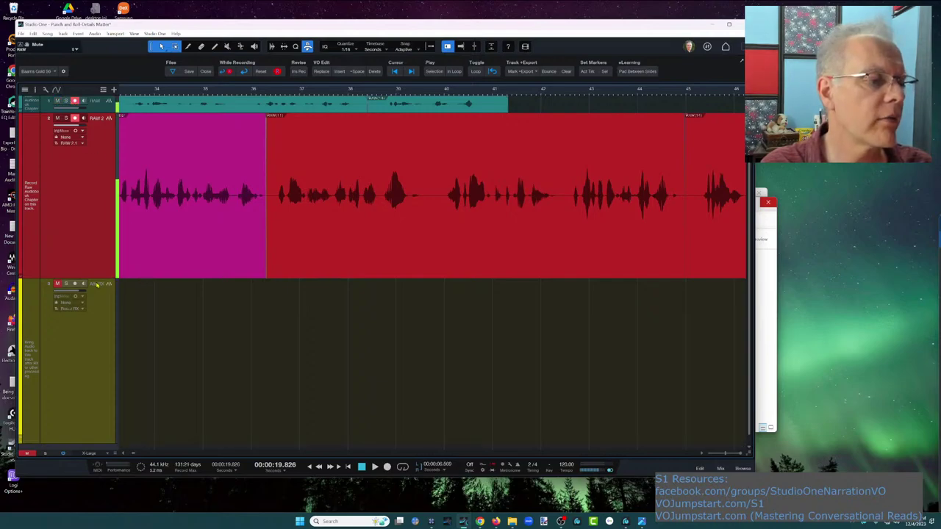
drag(106, 278, 106, 125)
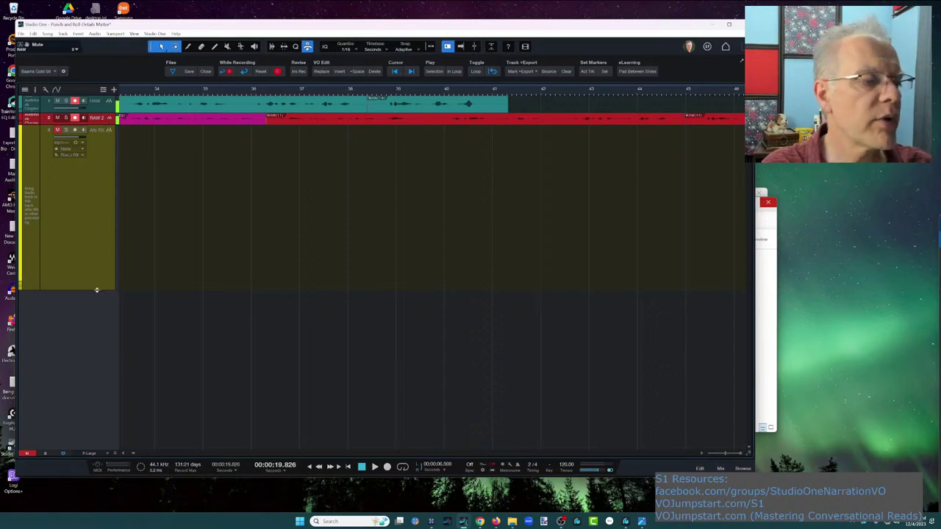
drag(96, 289, 105, 248)
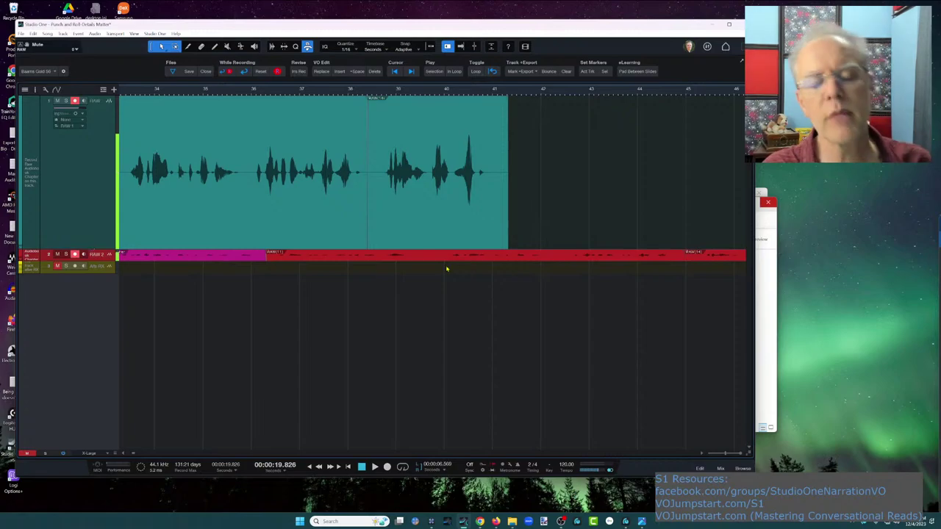
Place the cursor at about 40.94 s near the end of the RAW track and punch-record new narration from there
click(493, 92)
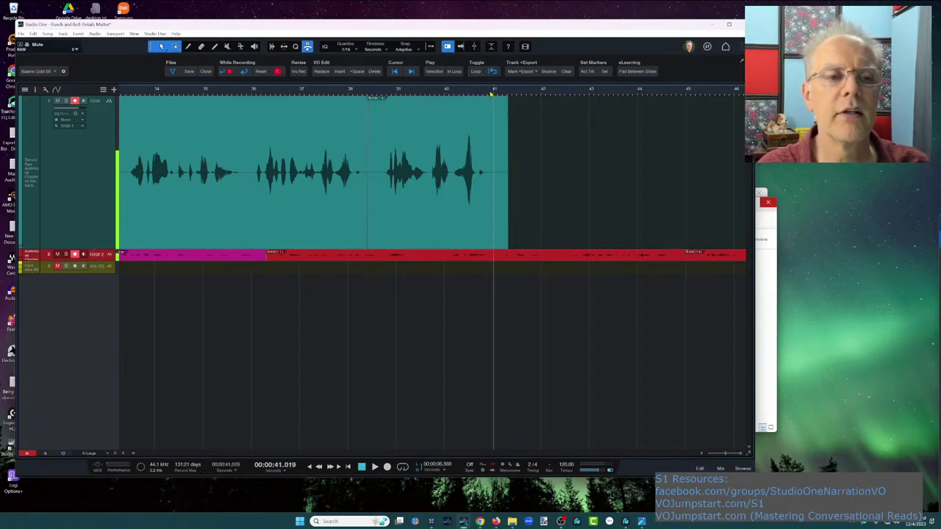
drag(494, 94, 491, 94)
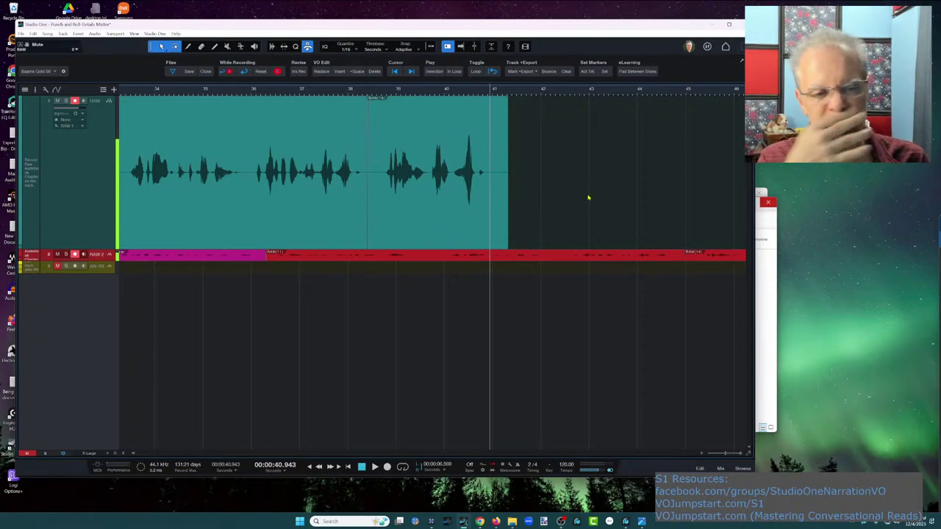
key(space)
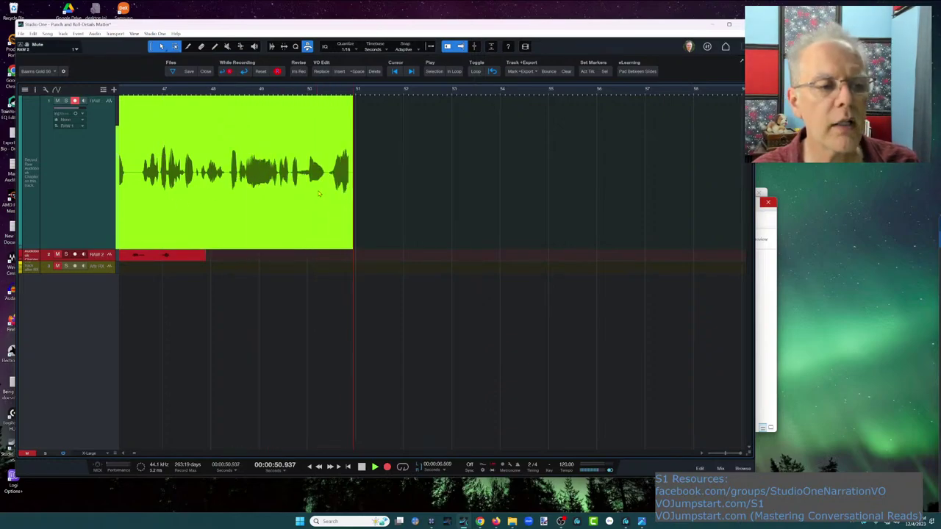
Discard the take and re-record it on the RAW track from the same punch point after a pre-roll
key(space)
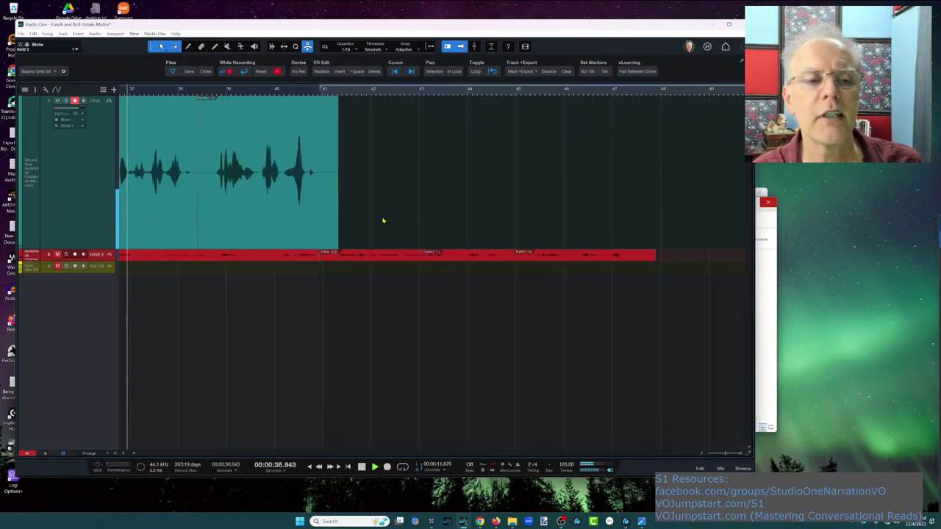
key(space)
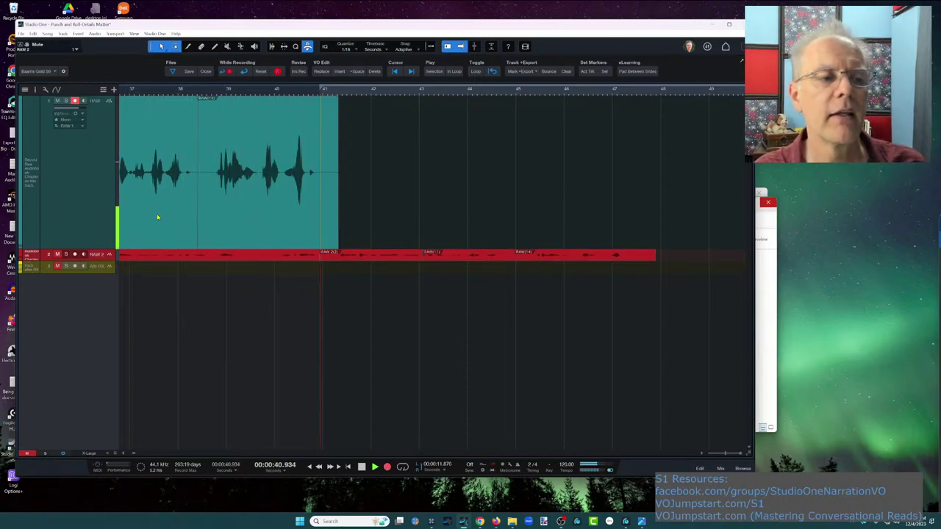
key(KP_Multiply)
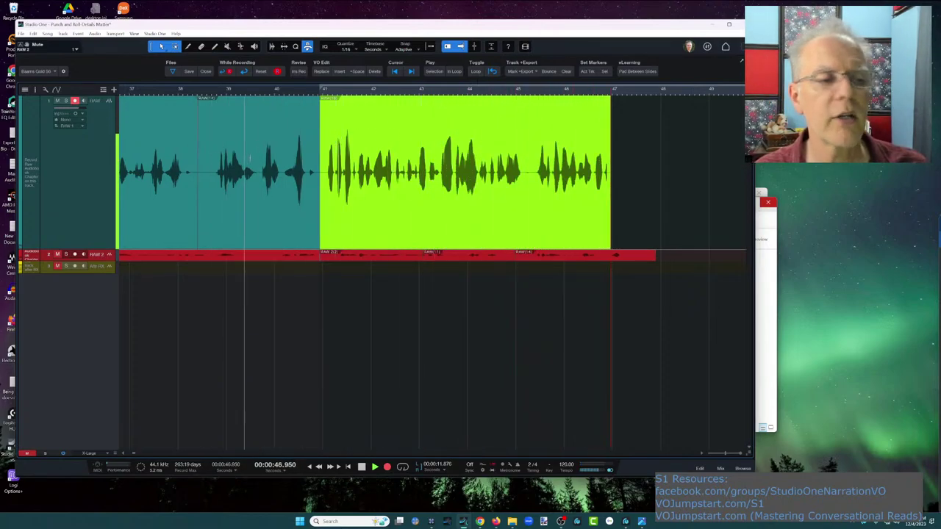
Undo the last take and record a replacement of about 2.35 s from the same punch point on RAW
key(ctrl+z)
key(space)
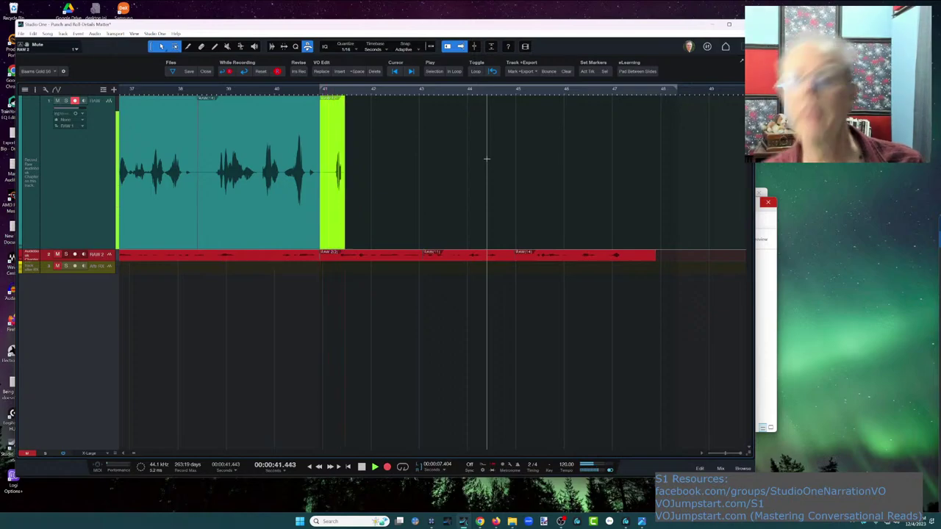
key(space)
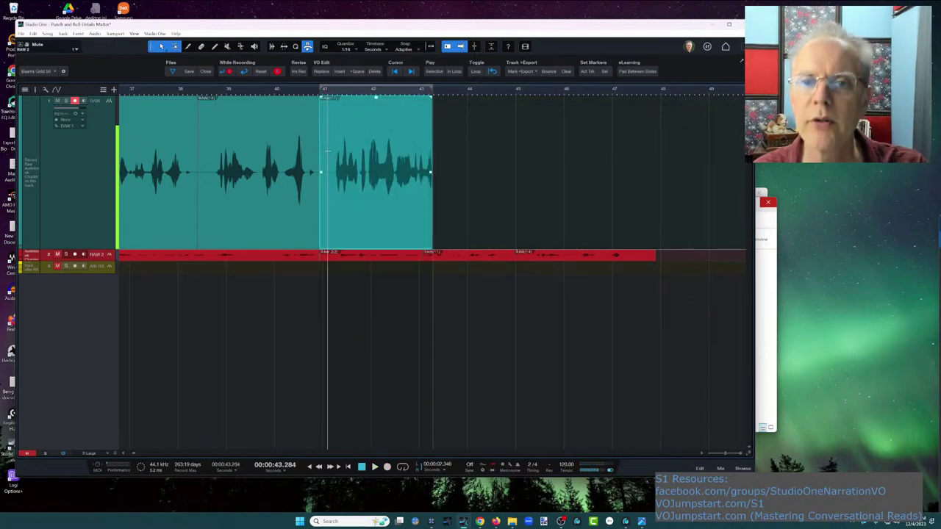
click(331, 151)
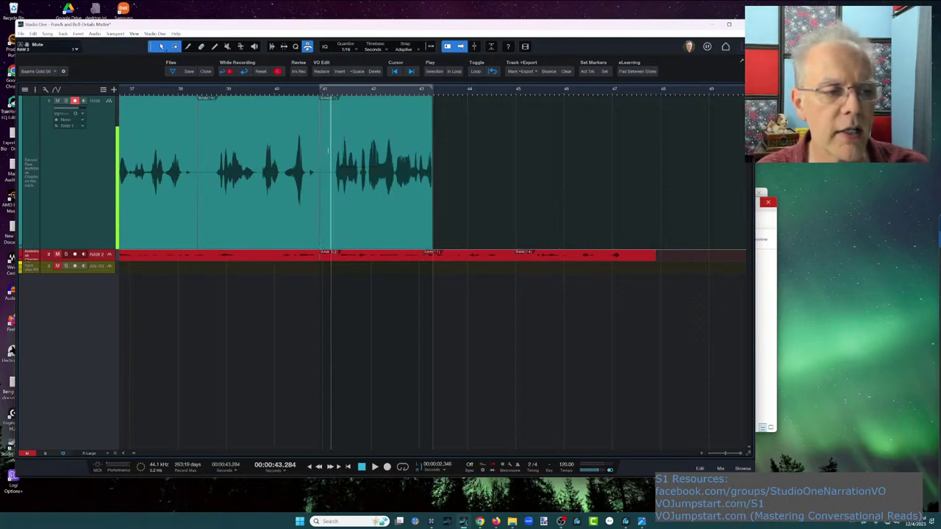
drag(329, 150, 313, 154)
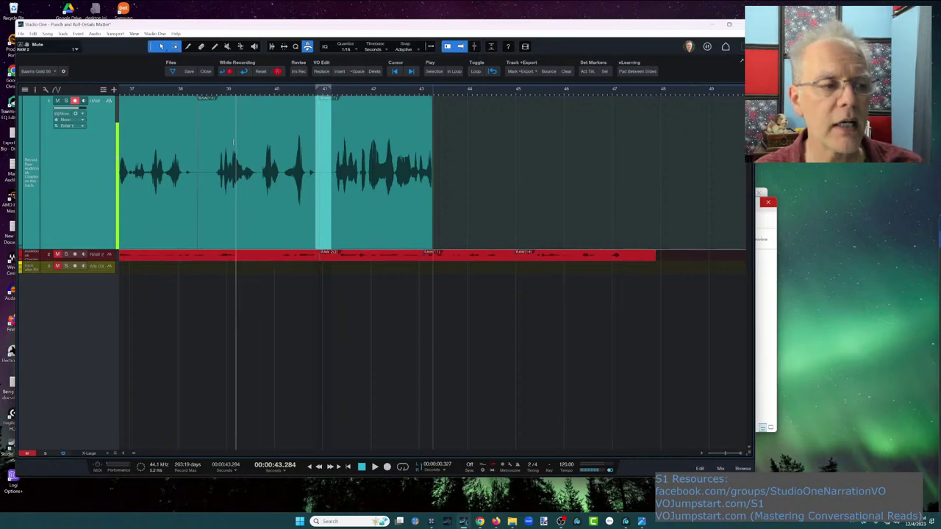
drag(210, 165, 460, 132)
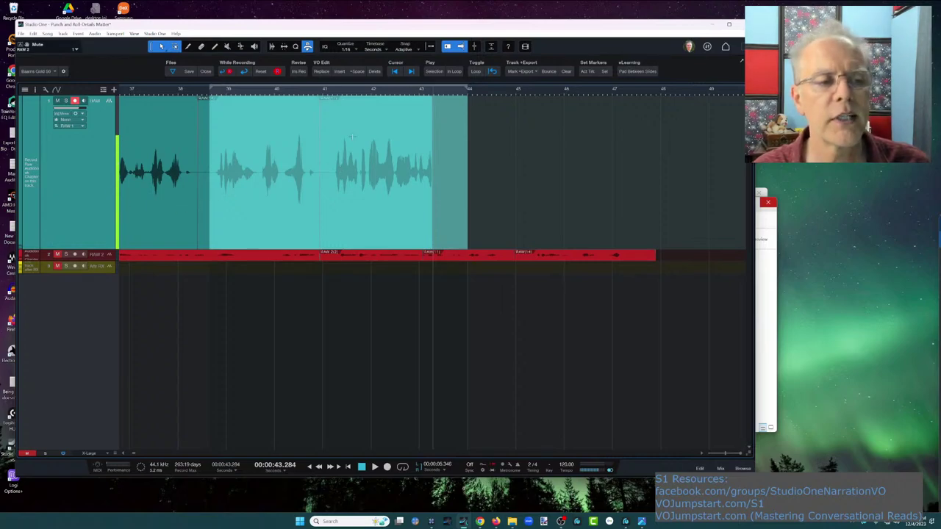
click(353, 136)
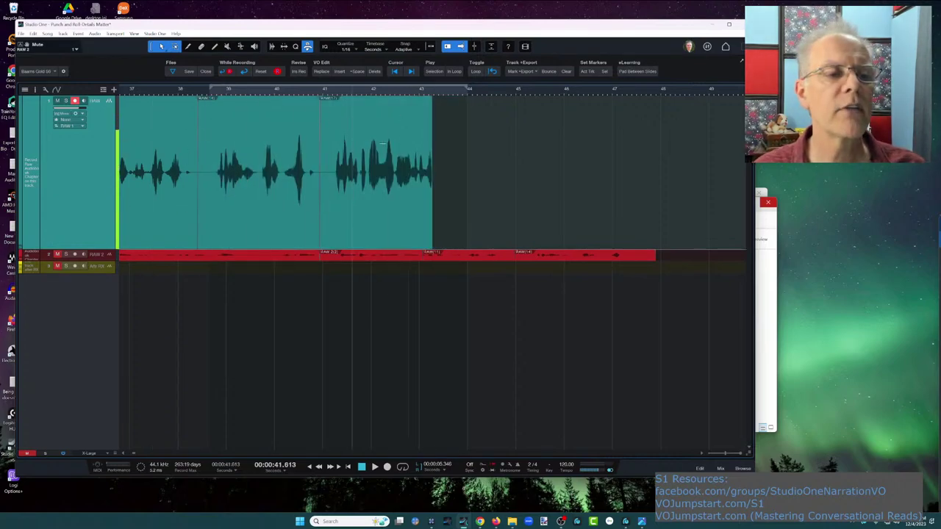
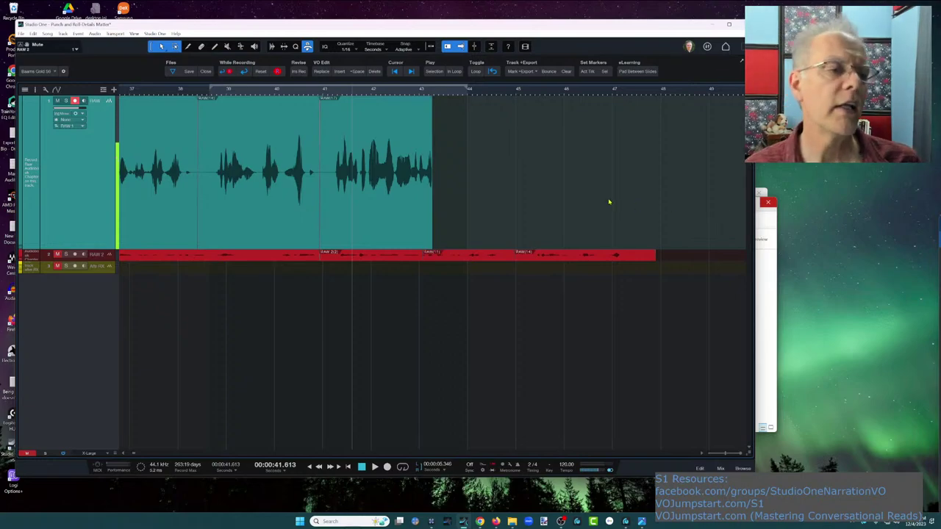
Make a complete duplicate of the RAW track, color the copy blue, and mute, disarm and shrink the original
drag(183, 96, 415, 70)
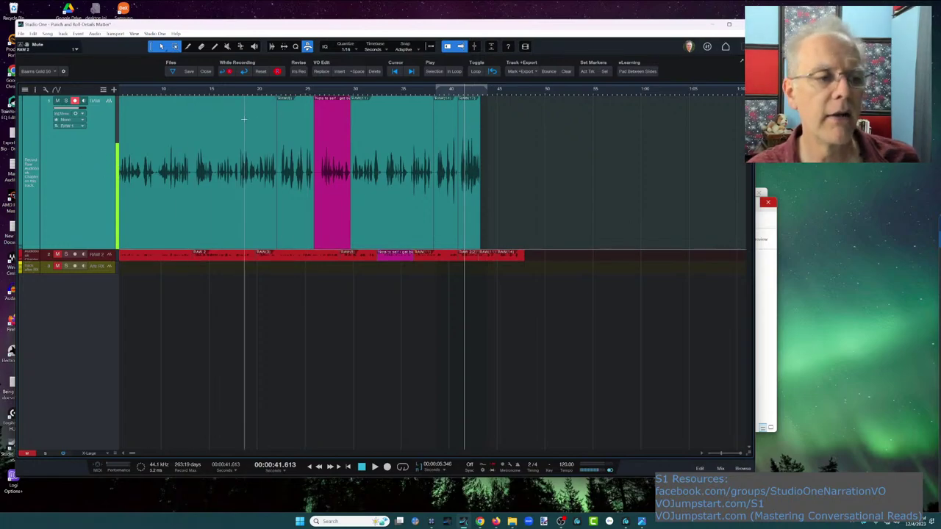
right_click(86, 150)
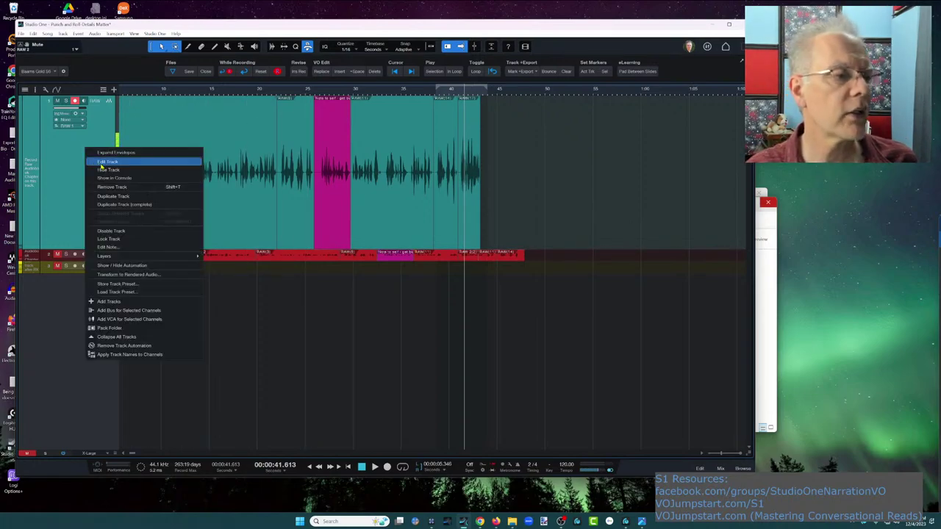
click(121, 204)
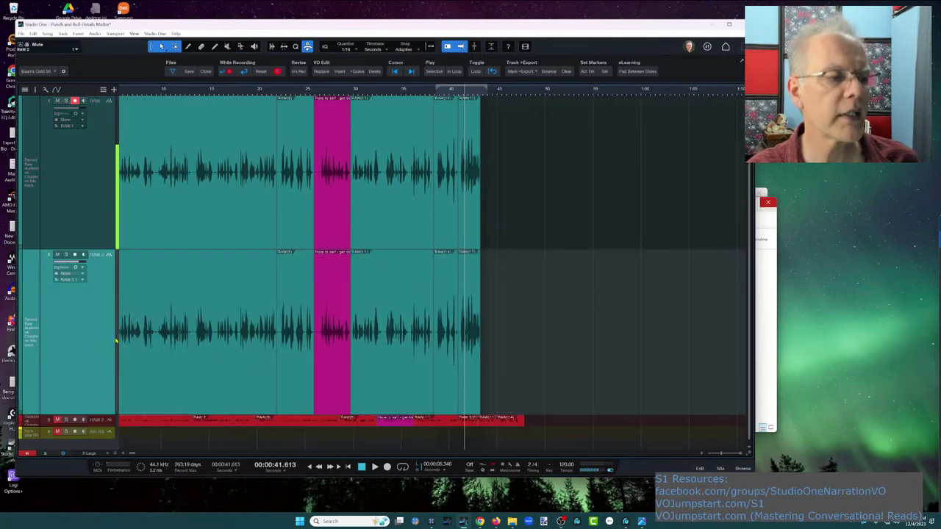
click(24, 317)
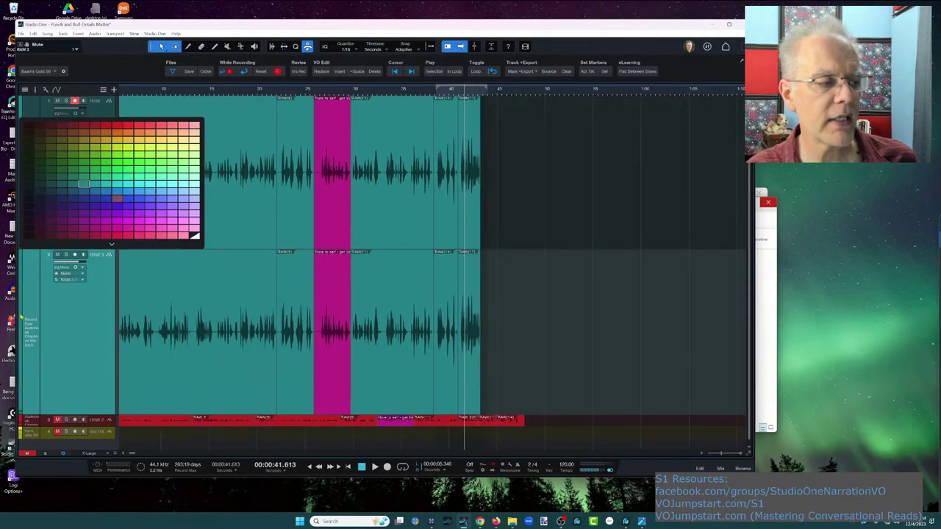
click(105, 197)
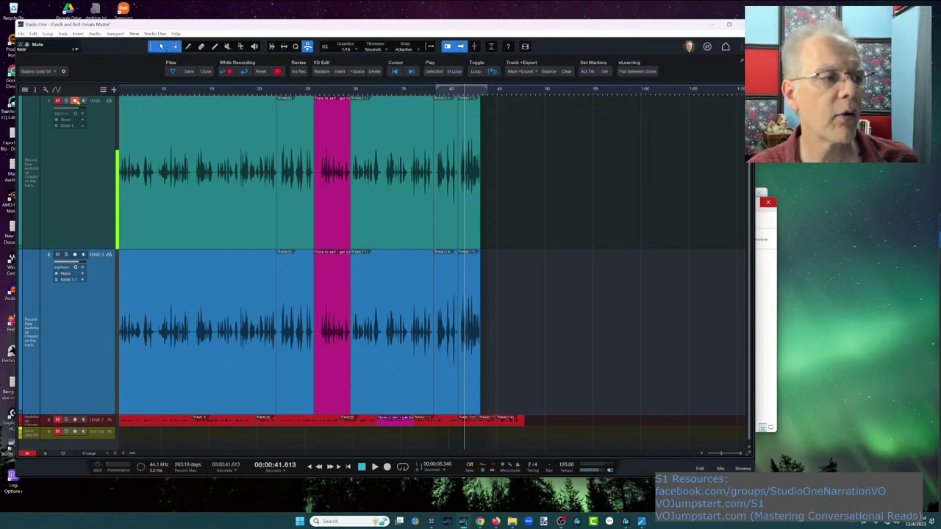
drag(108, 252, 139, 110)
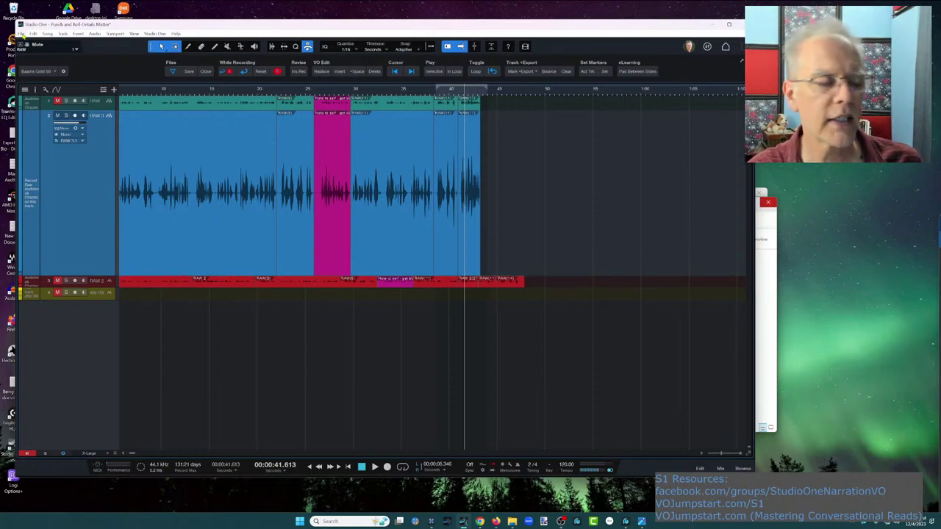
Examine the autosaved versions of the Punch and Roll-Details Matter song from the start page's recent files, and return to the song
click(22, 33)
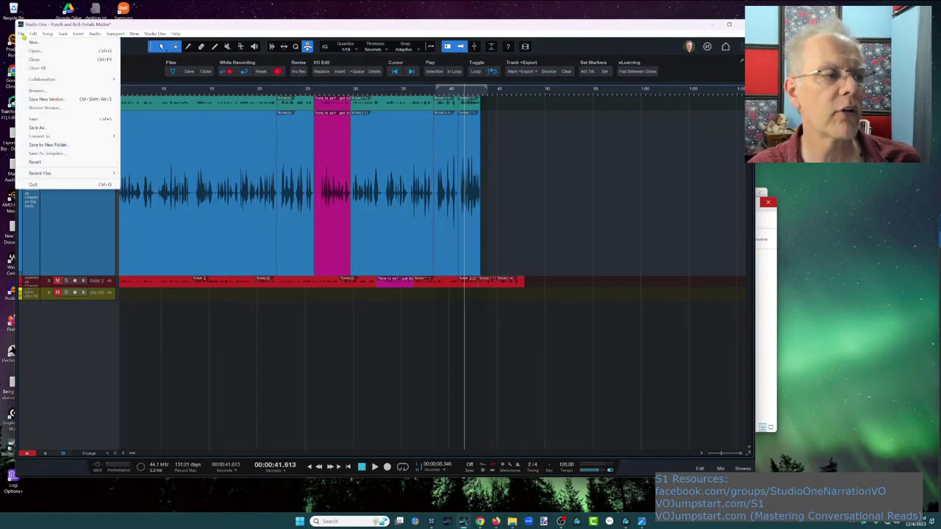
click(514, 193)
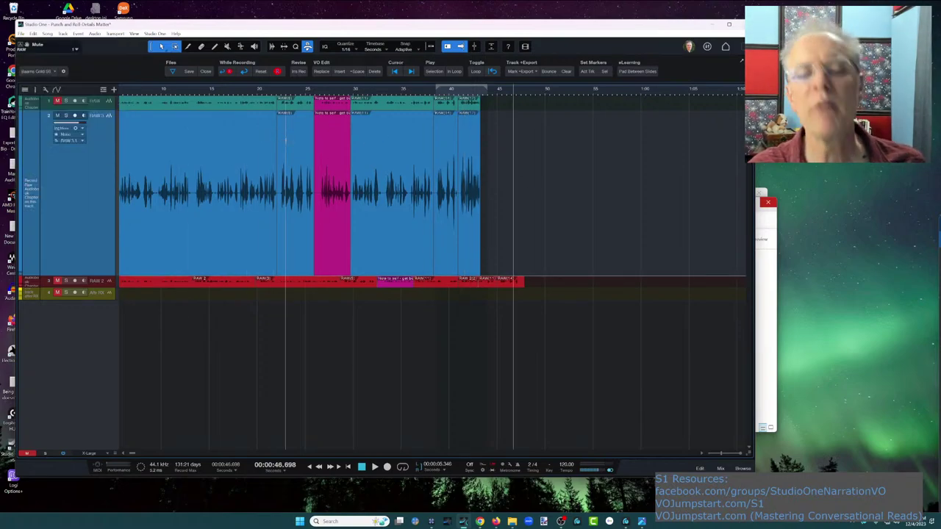
click(726, 46)
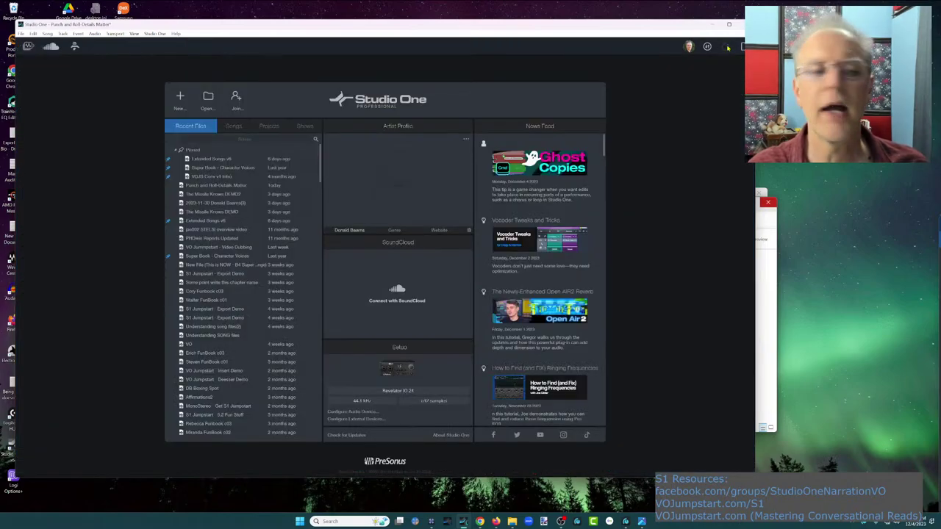
right_click(208, 186)
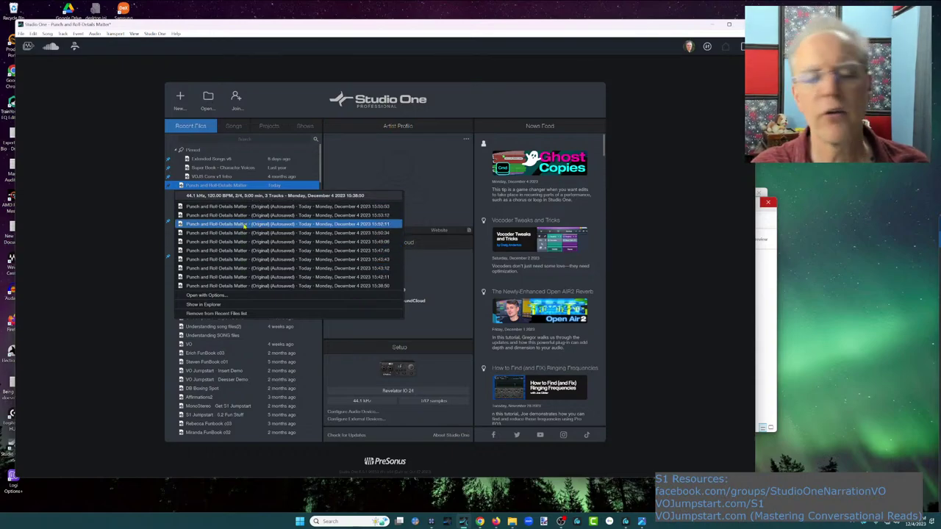
click(677, 92)
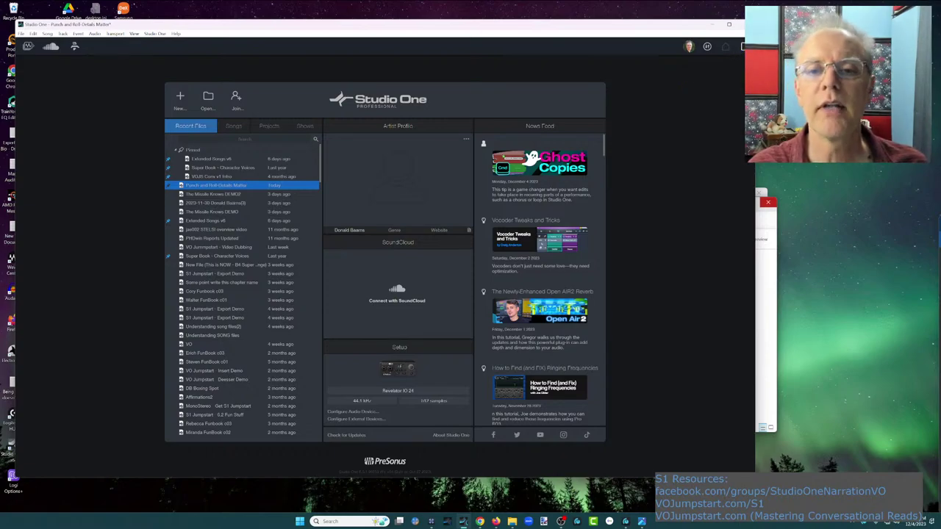
click(707, 45)
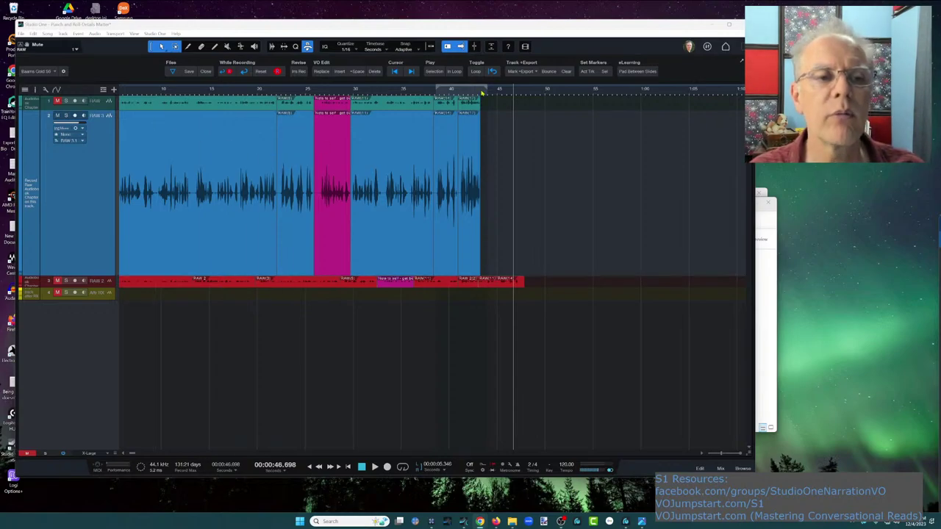
Examine the separate audio events and their boundaries along the blue RAW 3 track
drag(482, 92, 553, 115)
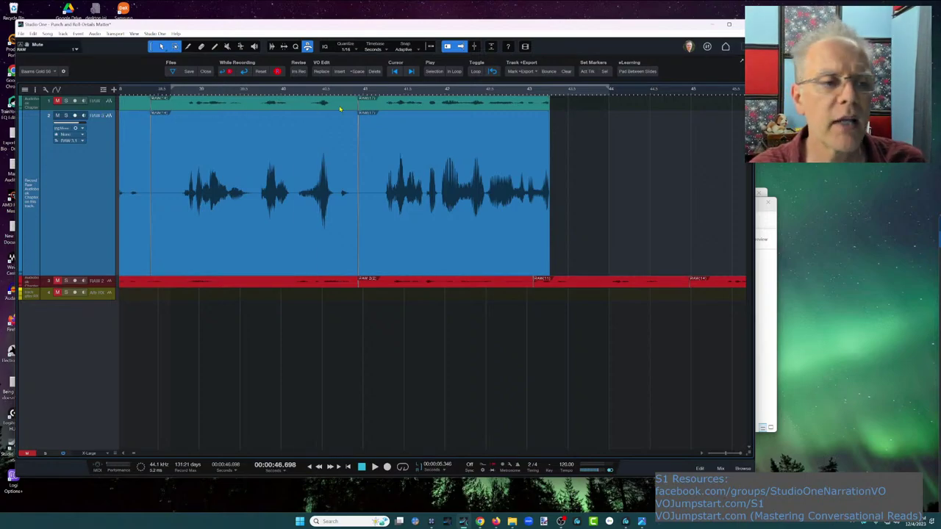
drag(374, 92, 581, 75)
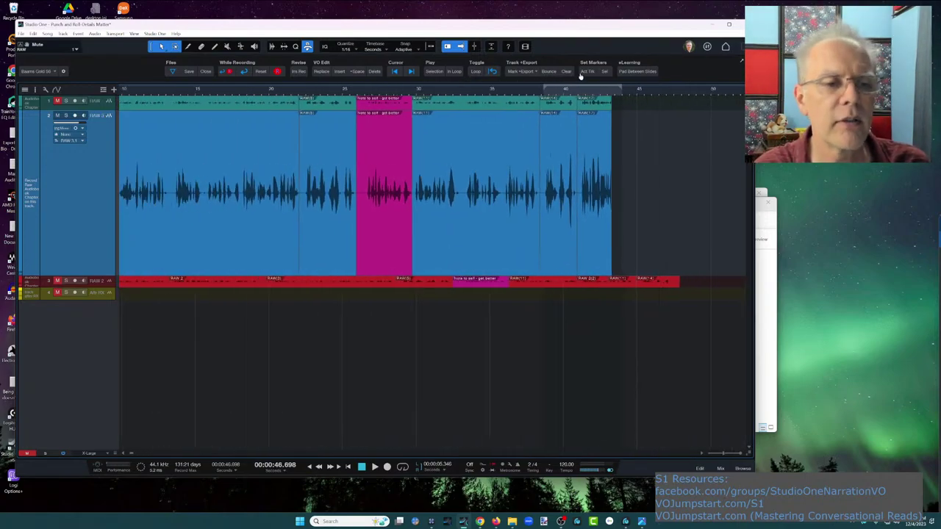
click(478, 235)
click(233, 220)
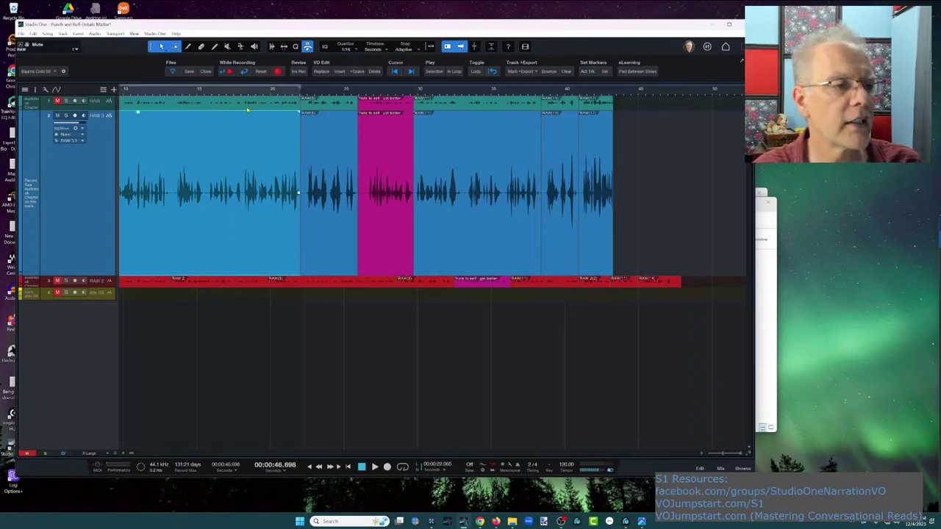
drag(253, 94, 293, 110)
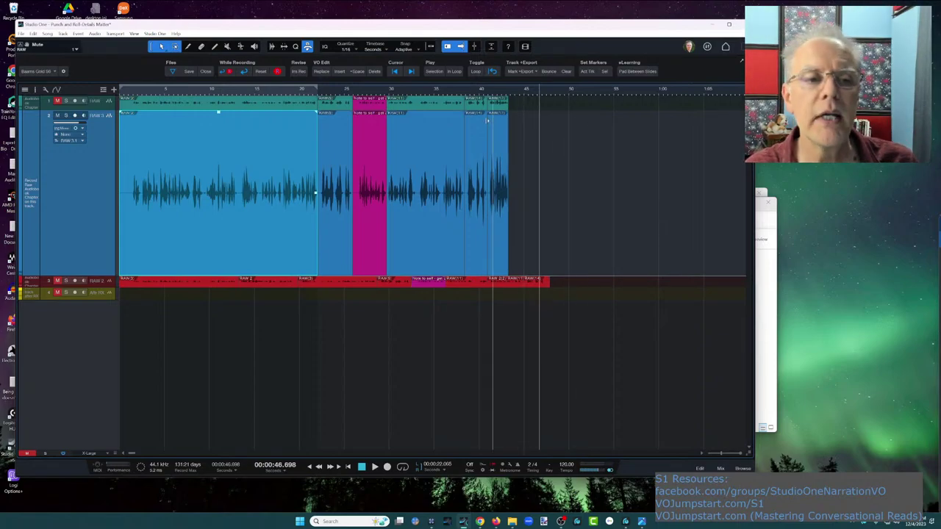
scroll(473, 109, up, 3)
scroll(473, 109, up, 1)
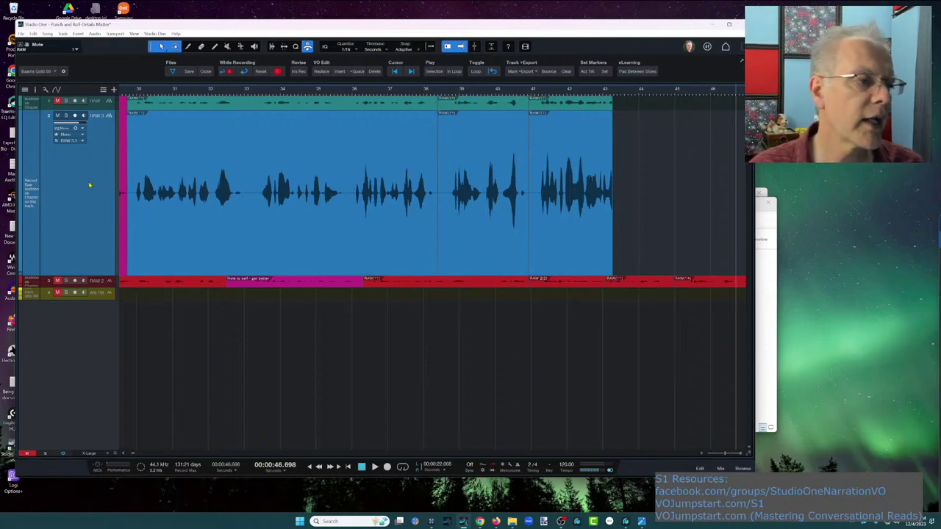
Merge all events on the blue RAW 3 track into one continuous audio event
drag(242, 93, 421, 79)
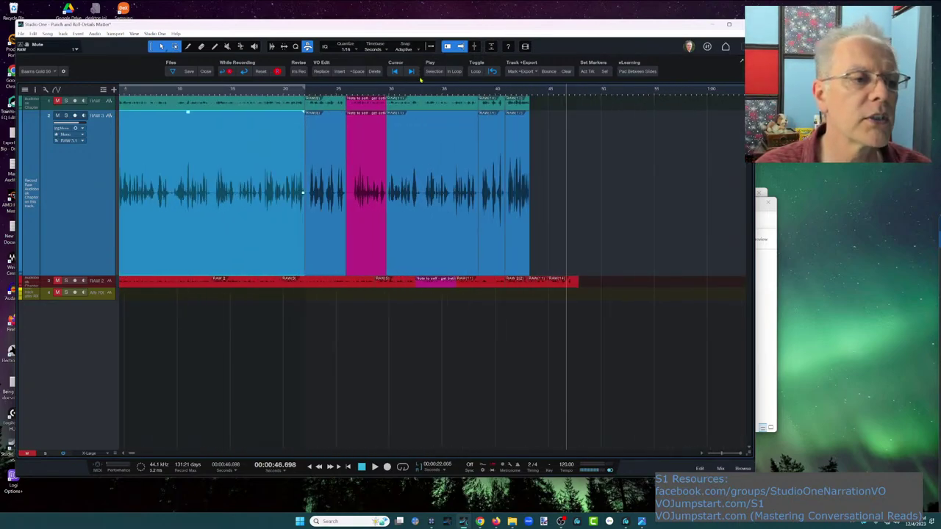
right_click(102, 107)
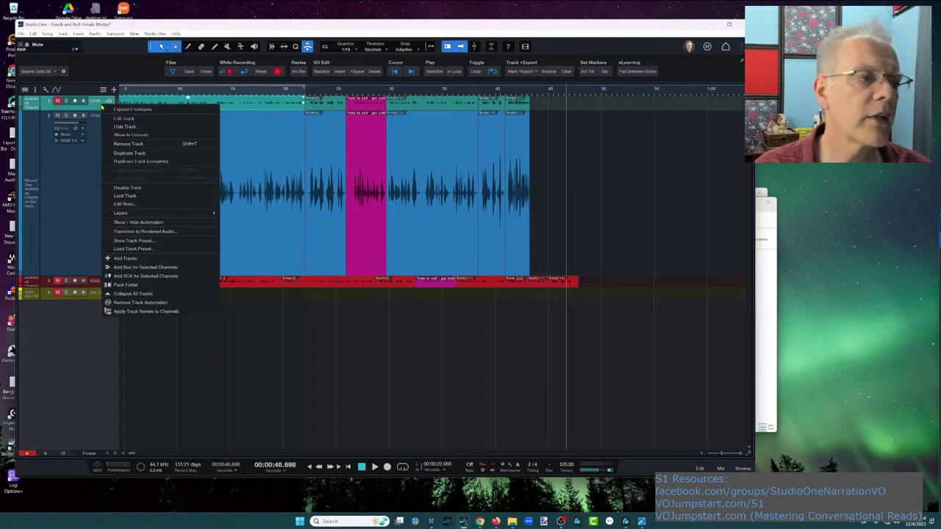
click(126, 161)
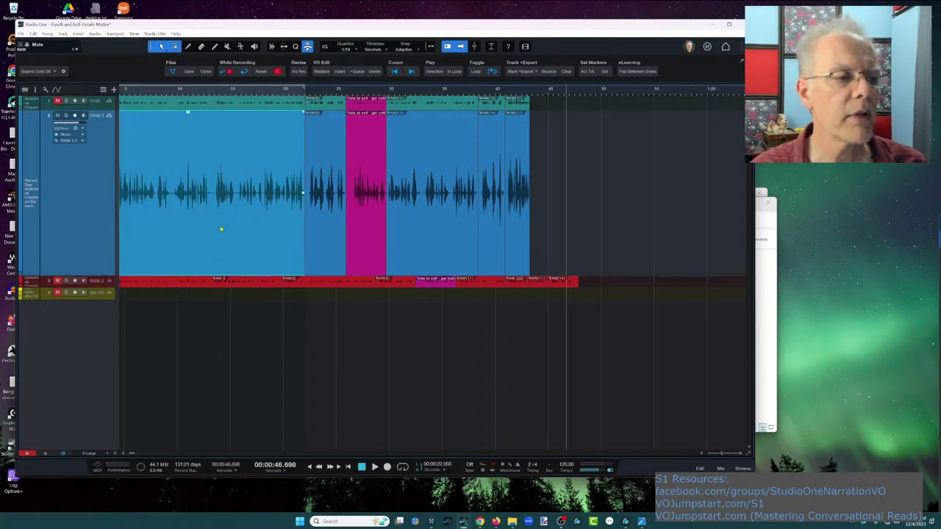
click(417, 189)
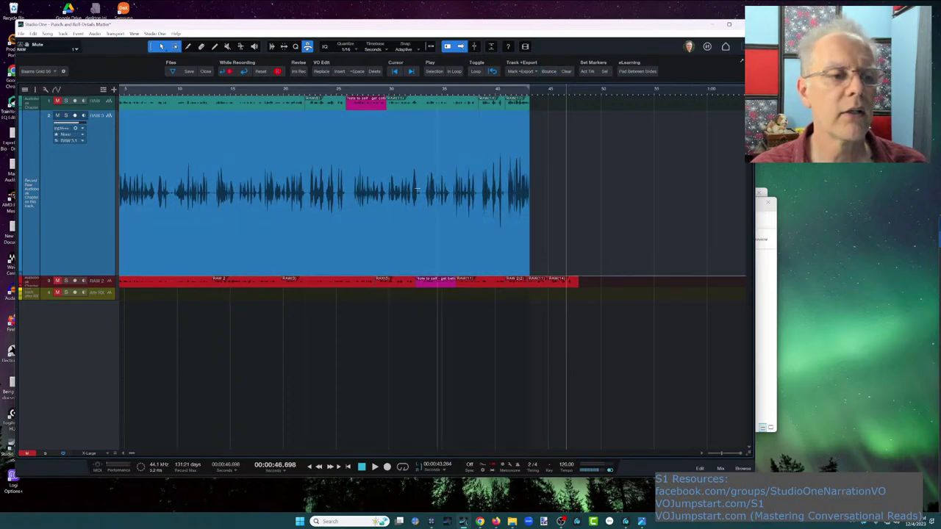
Enlarge the original RAW track so its separate events can be compared with the merged blue track
scroll(368, 95, up, 3)
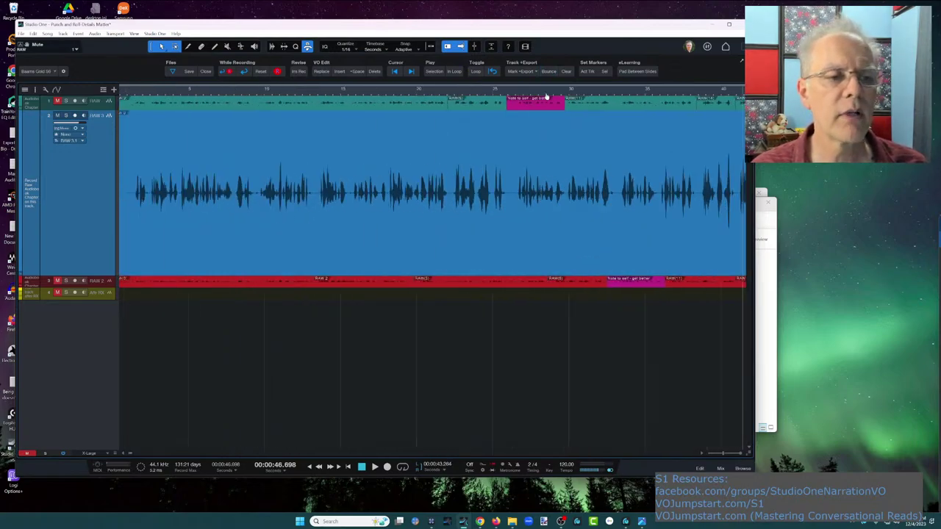
scroll(367, 95, down, 4)
scroll(367, 95, up, 2)
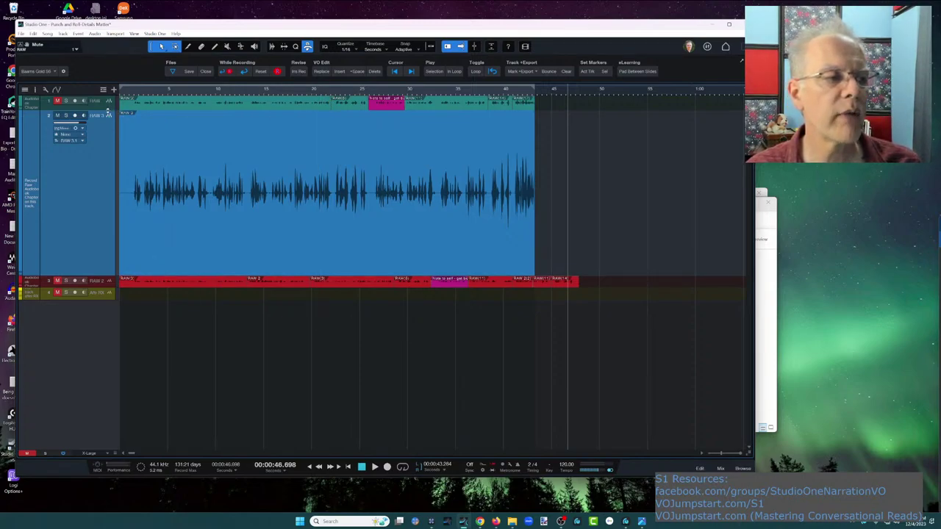
drag(110, 109, 113, 143)
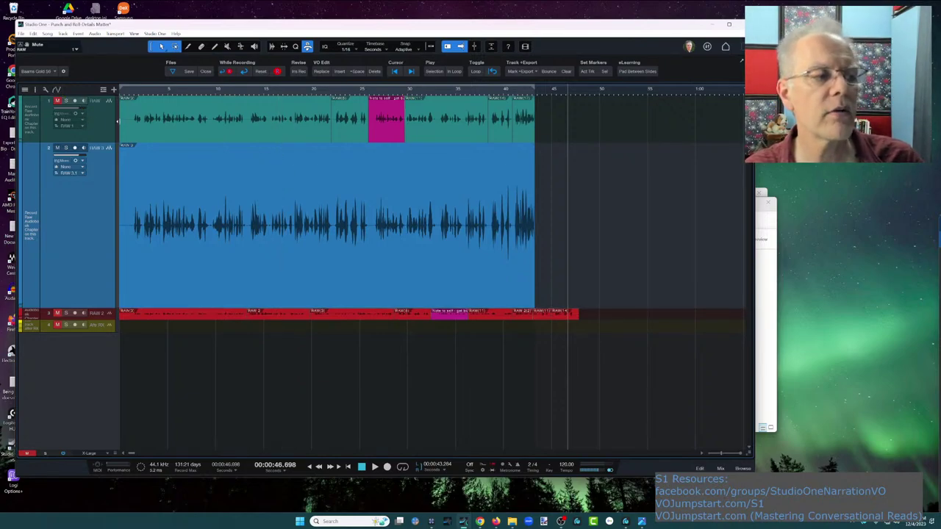
scroll(113, 134, down, 2)
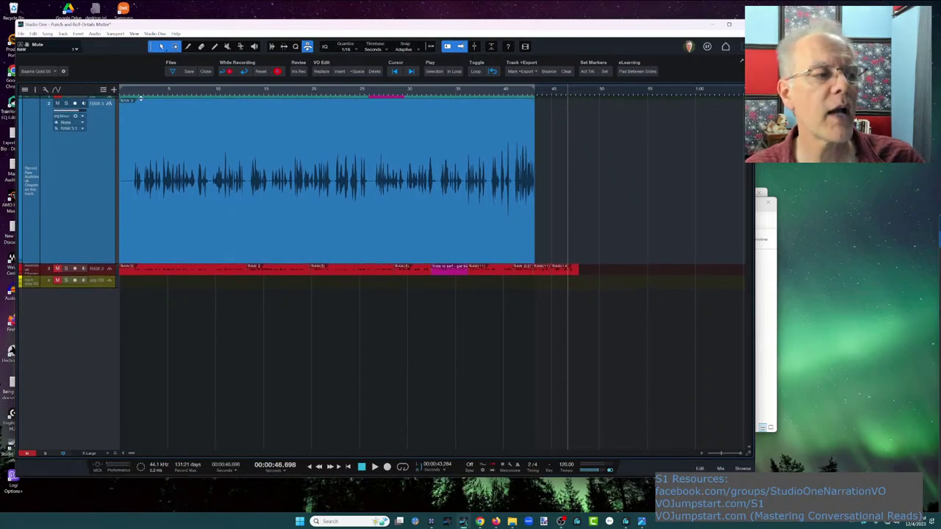
scroll(111, 131, up, 2)
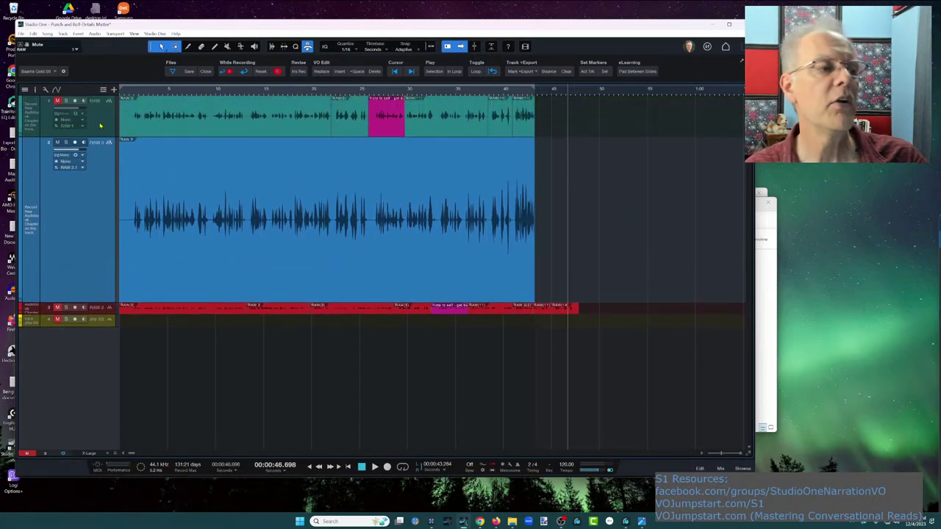
Hide the original RAW track and make it visible again from the track list
right_click(107, 129)
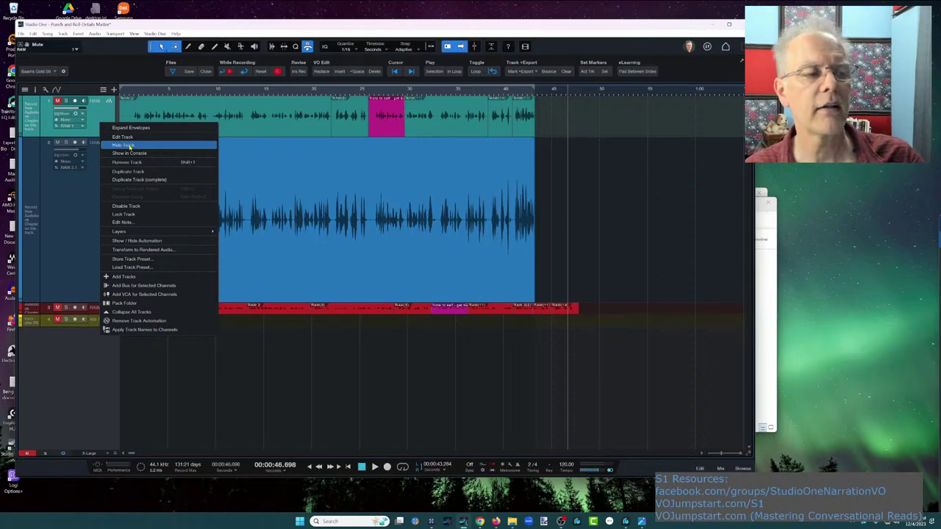
click(132, 145)
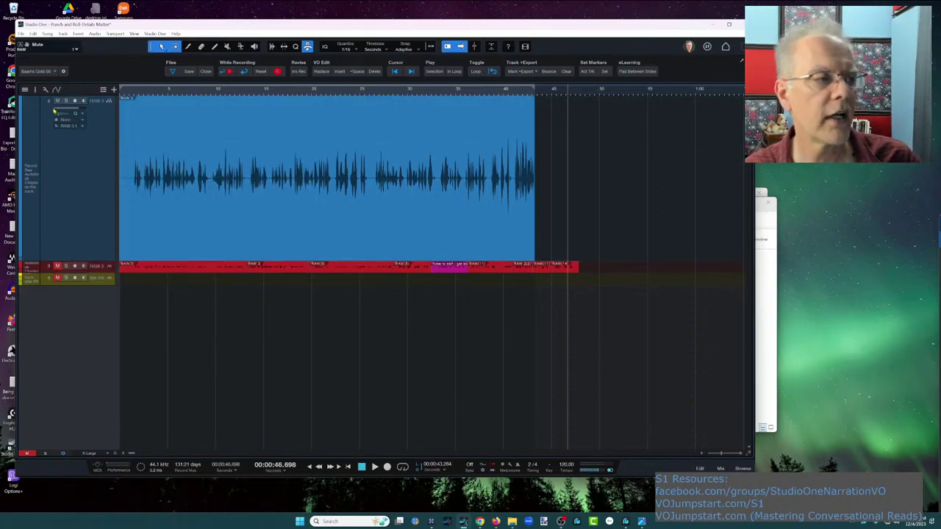
click(24, 89)
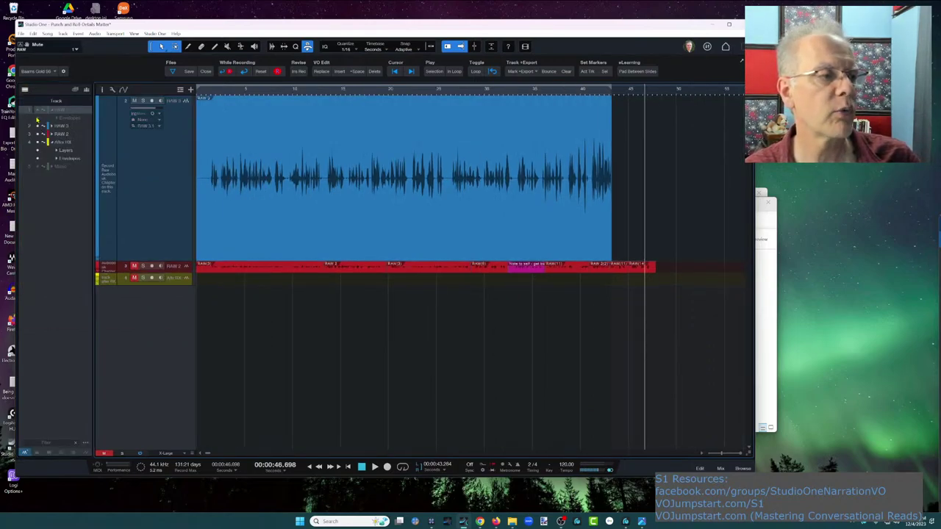
click(39, 111)
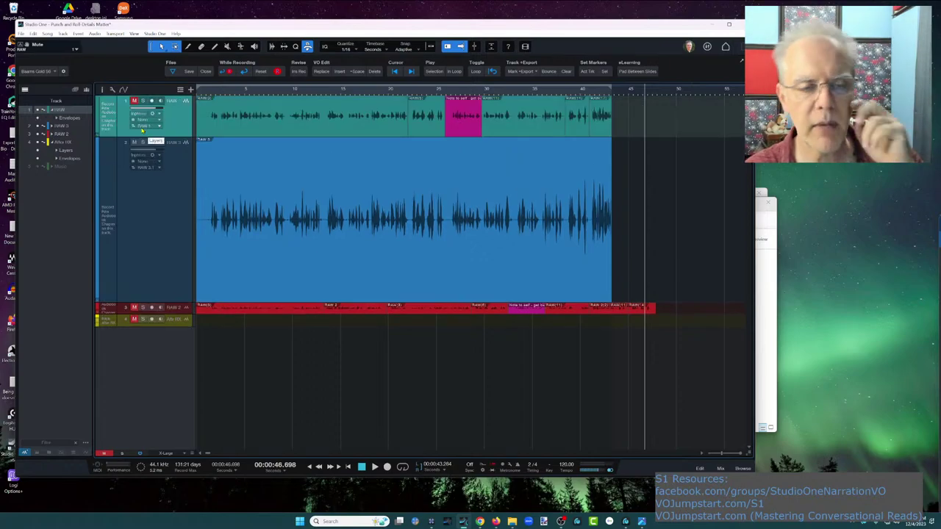
Hide the track list and reduce the original RAW track to its smallest height above the blue RAW 3 track
click(25, 90)
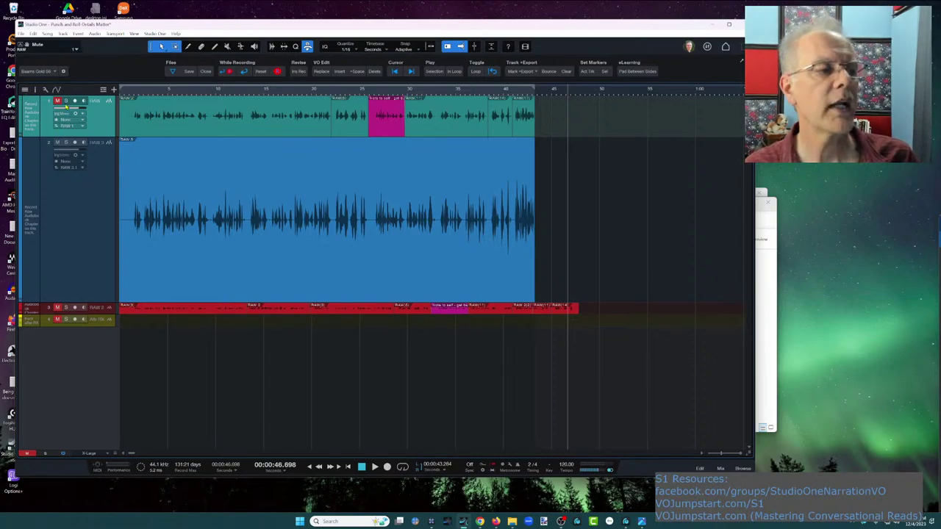
drag(98, 135, 116, 110)
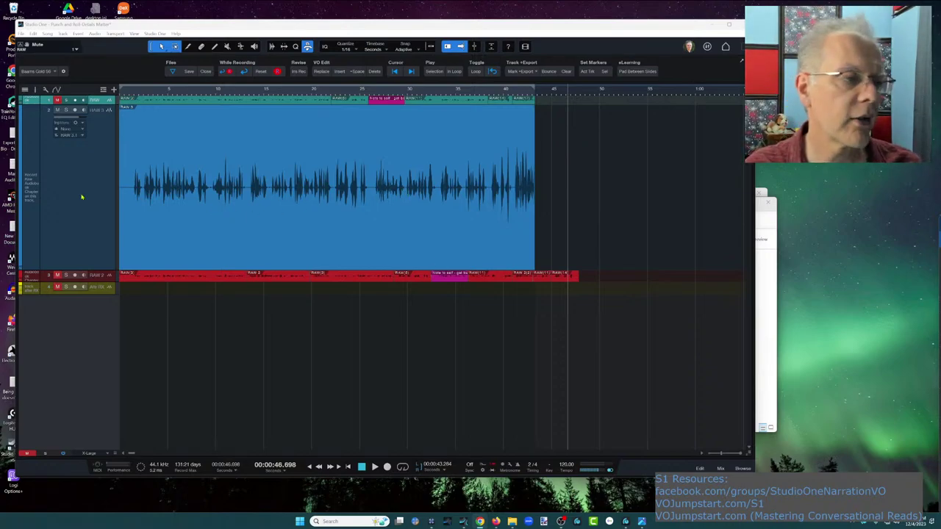
View the track channels and their inserts in the mixing console, close it, and place the playback cursor near the blue event's end
key(F3)
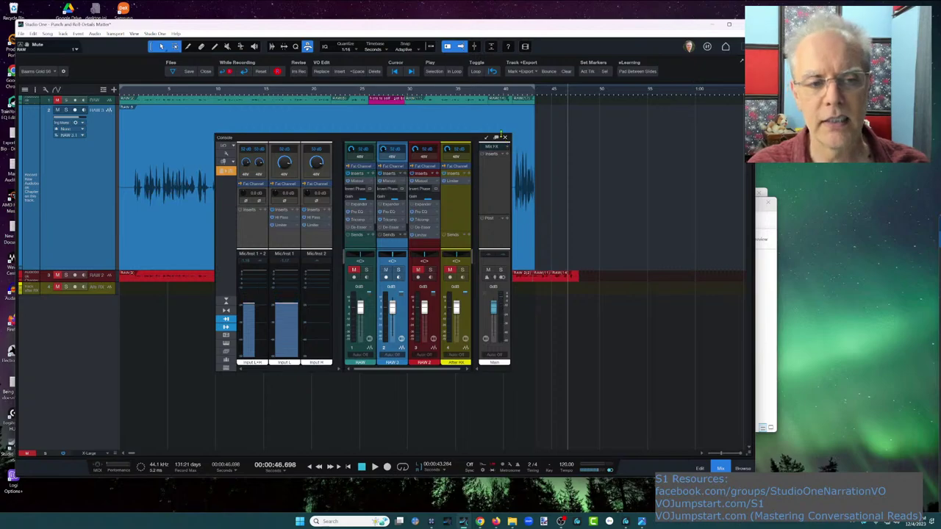
click(504, 136)
click(529, 92)
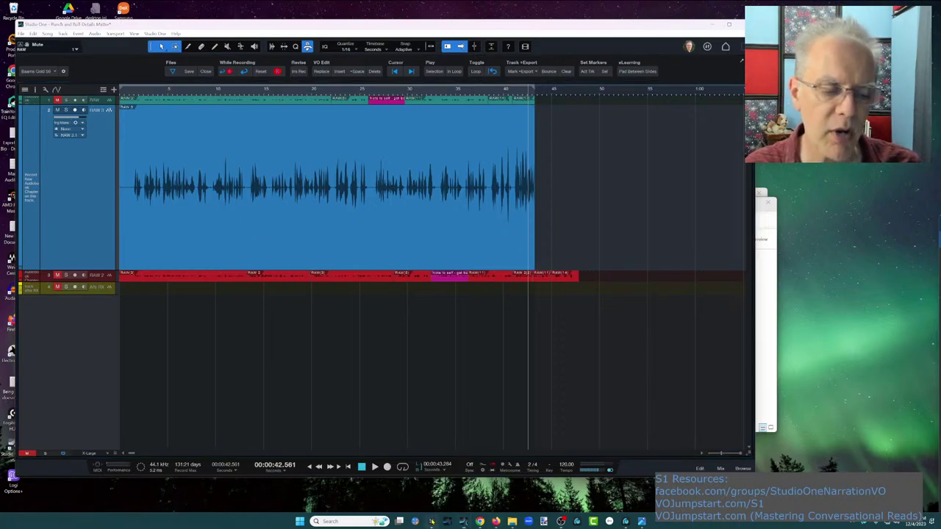
Switch to iZotope RX, examine the Batch Processor's input files, module chain and output settings, close it, and return to Studio One
click(432, 482)
click(148, 24)
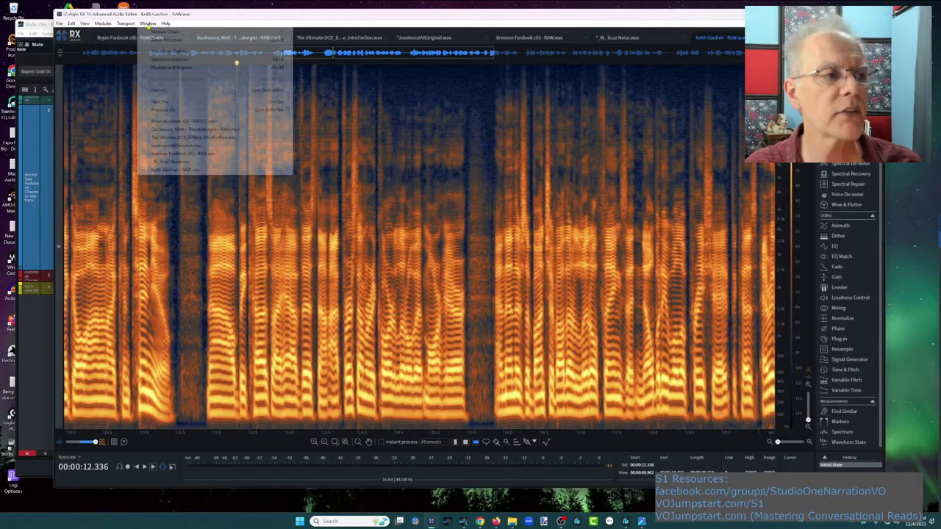
click(178, 41)
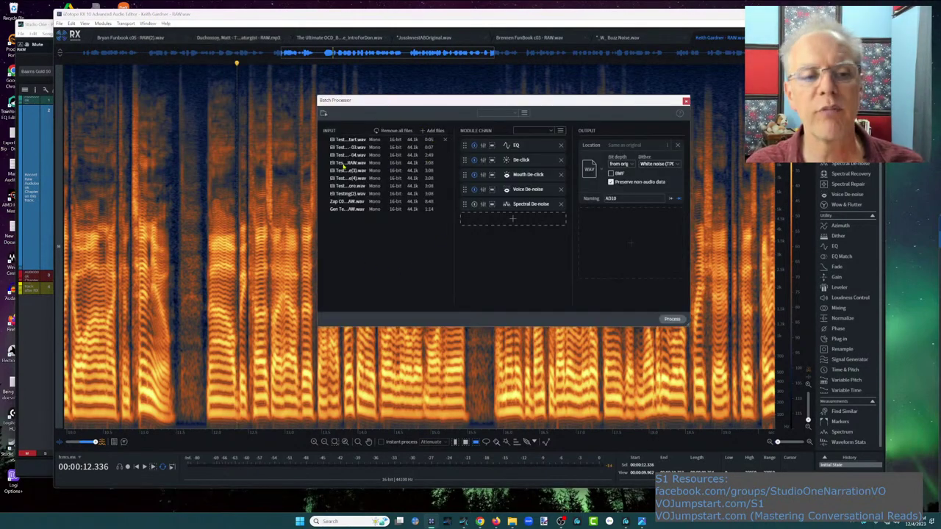
drag(454, 104, 324, 77)
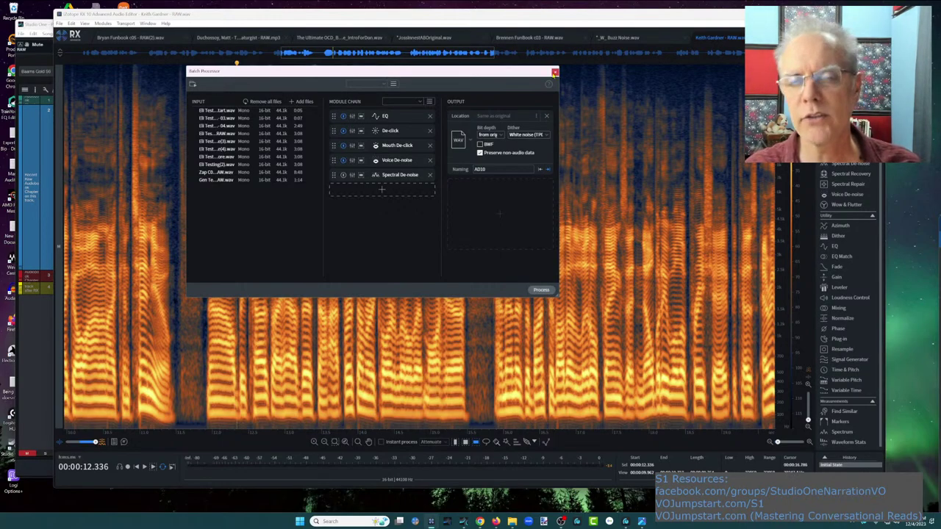
click(554, 72)
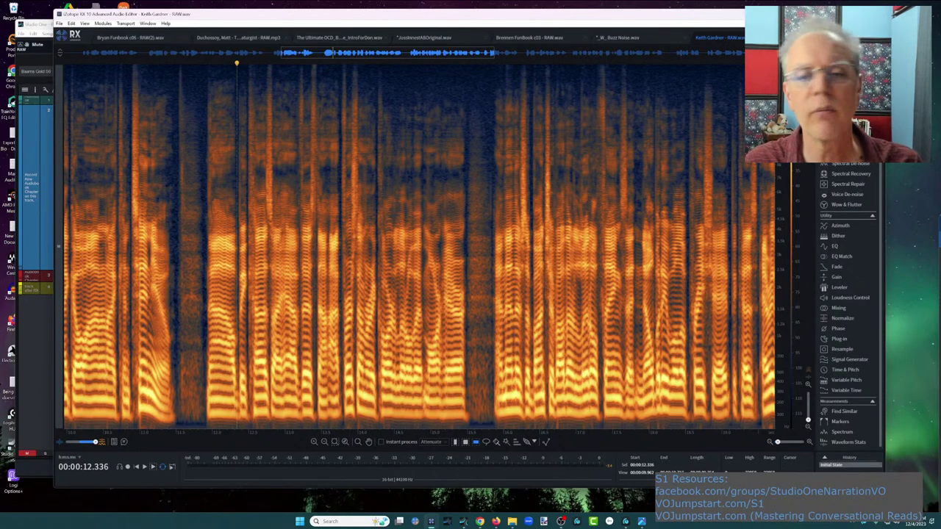
key(alt+Tab)
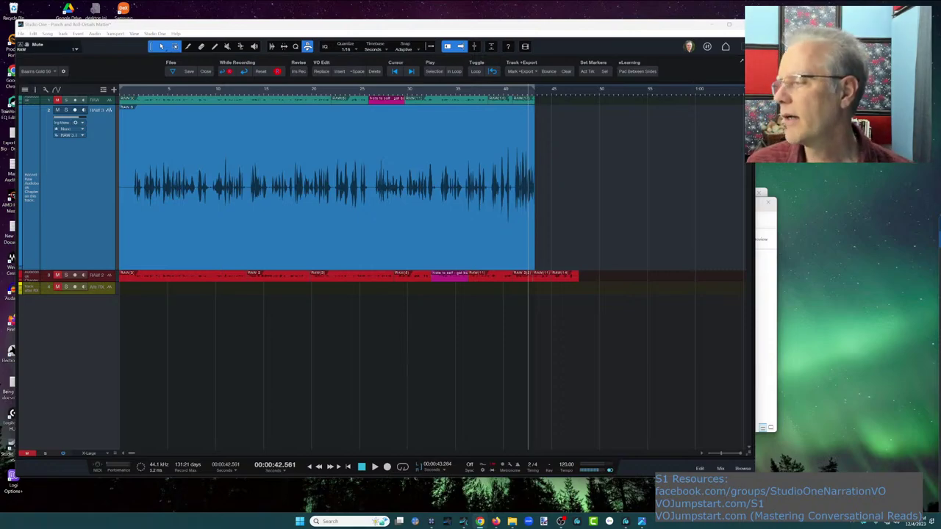
Import Punch and Roll-Details Matter - RAW(3).wav from the Stems folder onto a new track, and move the folder window clear of the arrangement
click(772, 300)
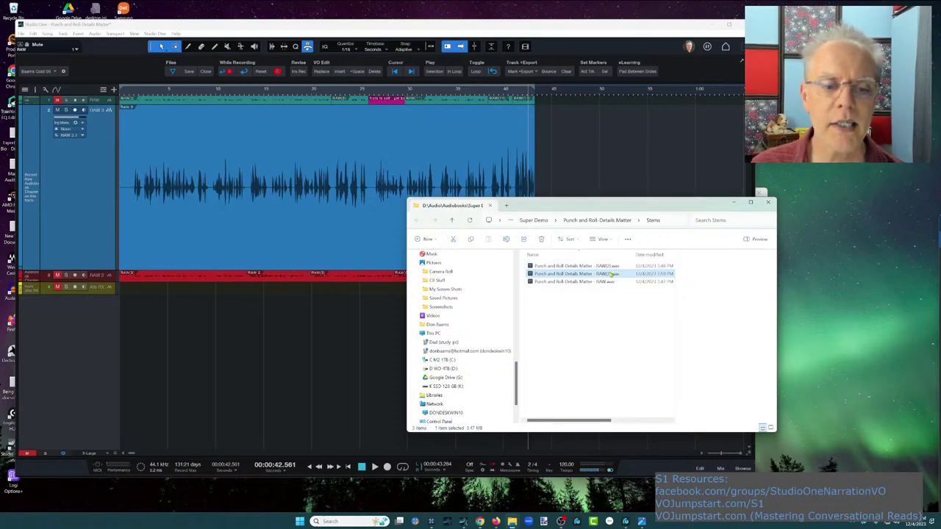
drag(577, 272, 288, 310)
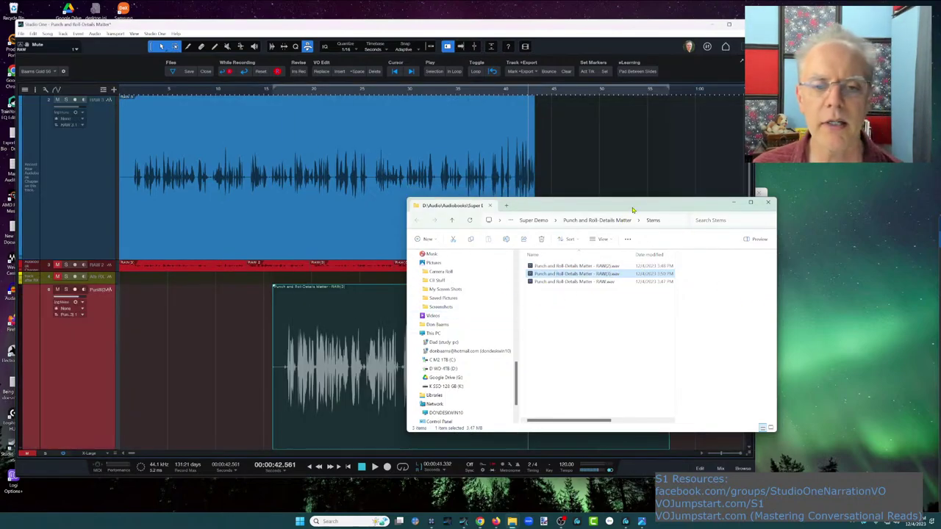
drag(632, 211, 789, 47)
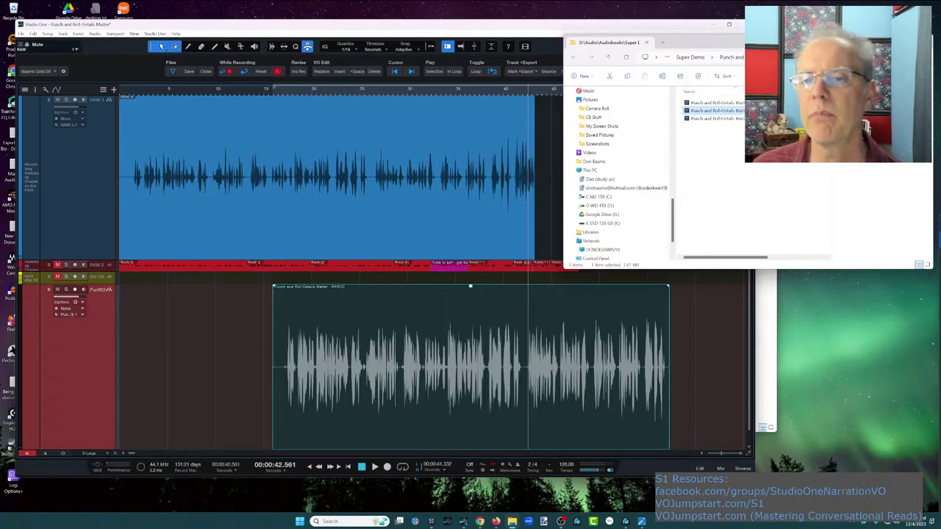
Select the merged blue event and export the active track via stems as a mono 16-bit, 44.1 kHz wave between the song start and end markers
click(387, 229)
click(519, 72)
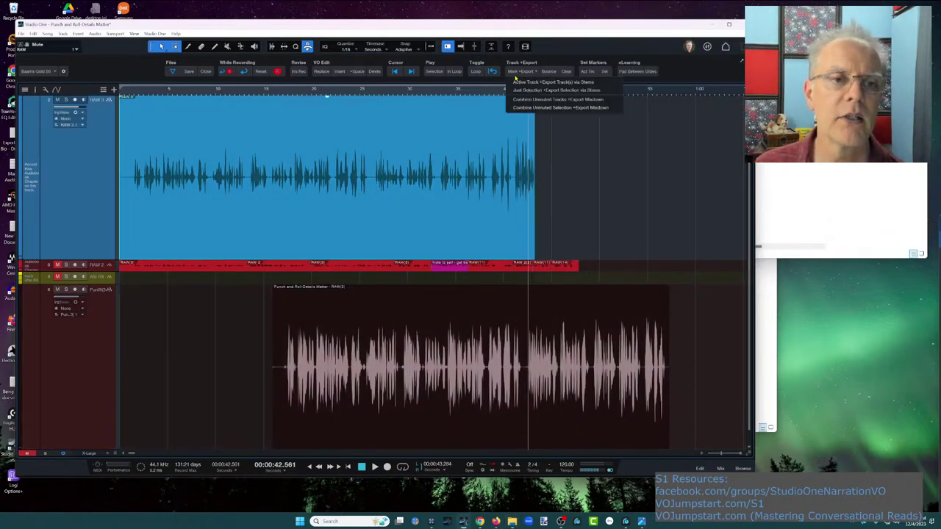
click(537, 82)
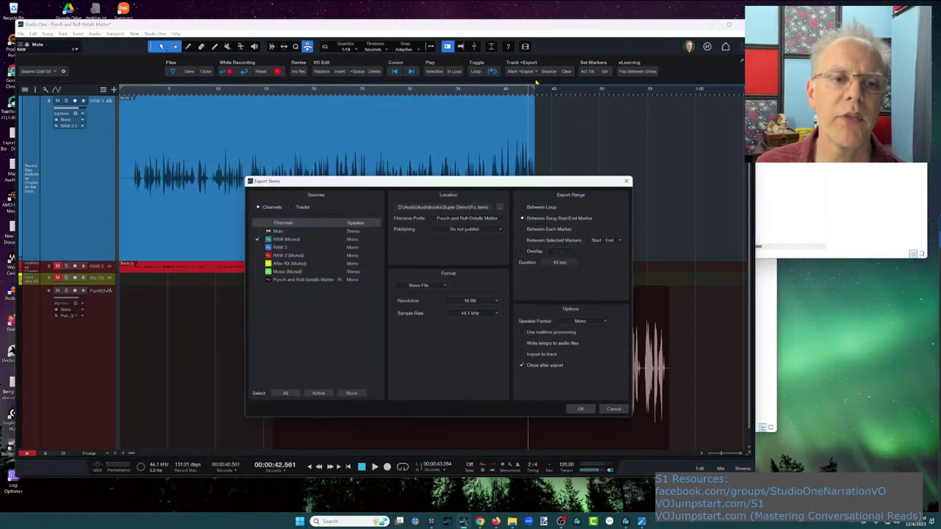
click(580, 408)
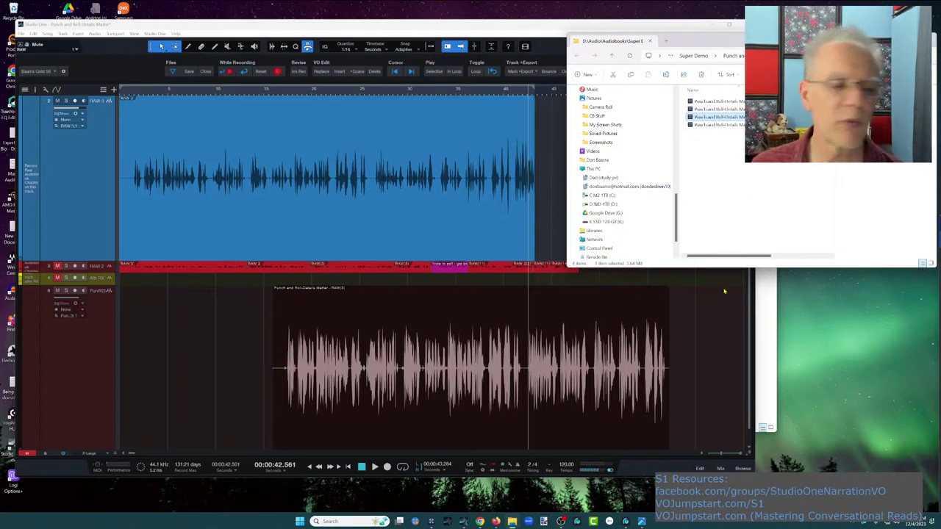
Load the exported RAW(4) wave file into iZotope RX and place it at the song start on the yellow After RX track in Studio One
click(432, 506)
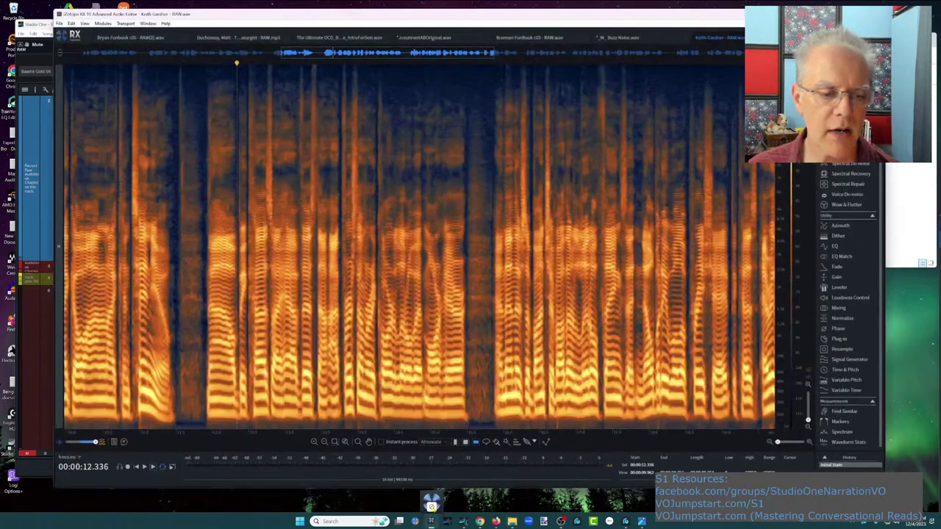
drag(432, 506, 403, 309)
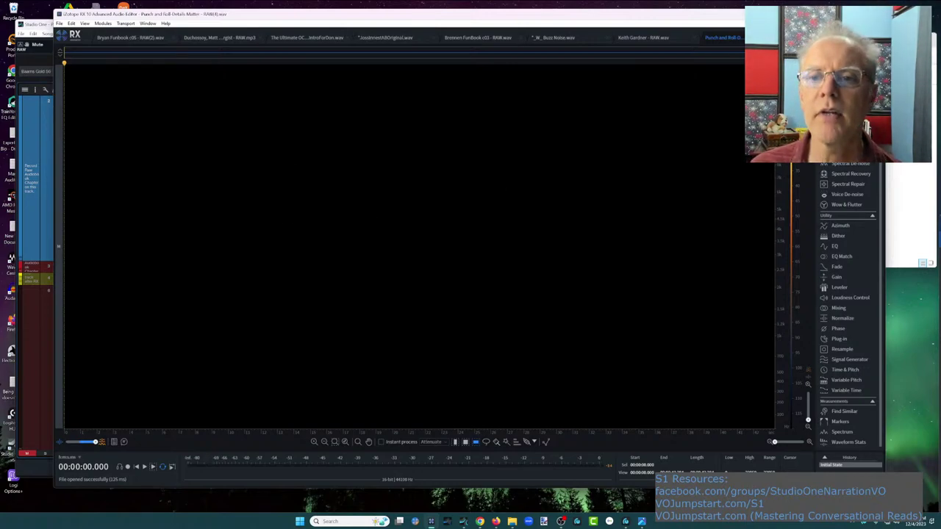
key(alt+Tab)
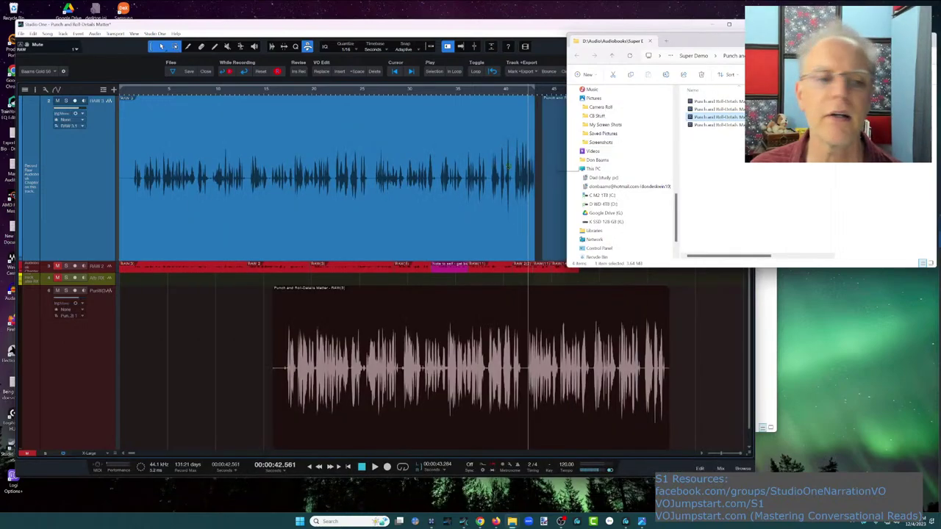
drag(717, 117, 129, 283)
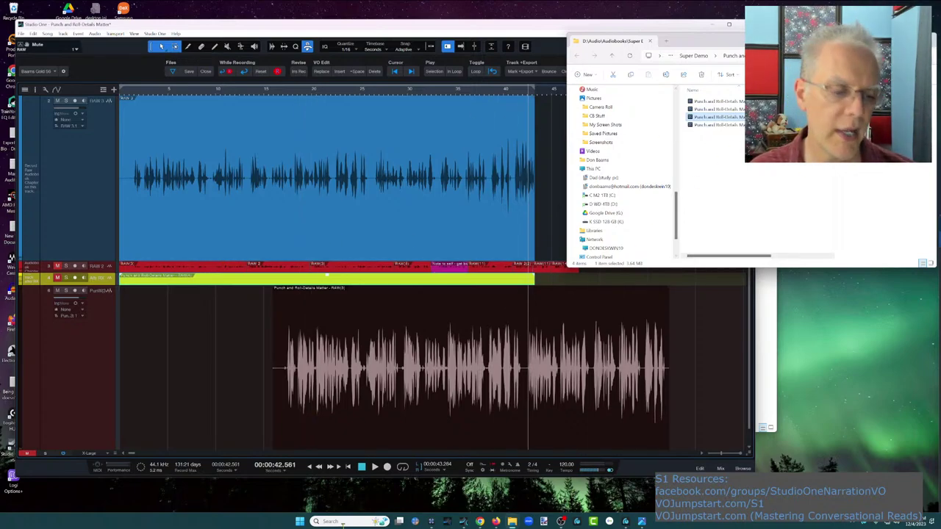
Switch to iZotope RX, open the Batch Processor, and add the exported RAW(4) wave file to its input list
click(430, 522)
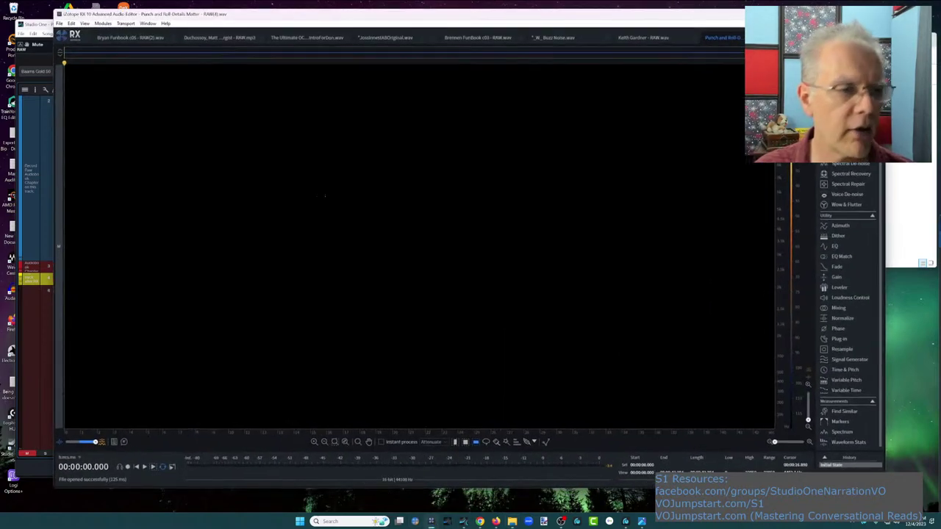
click(151, 24)
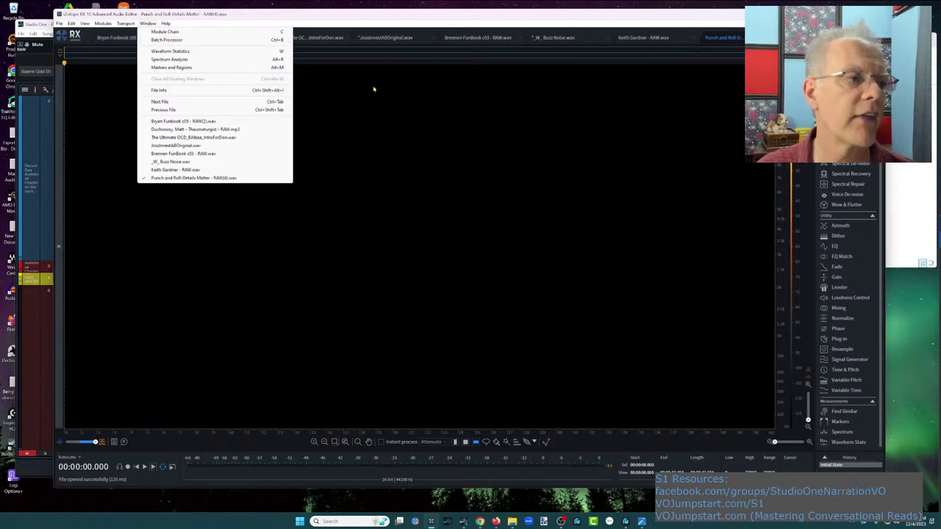
click(174, 40)
click(431, 521)
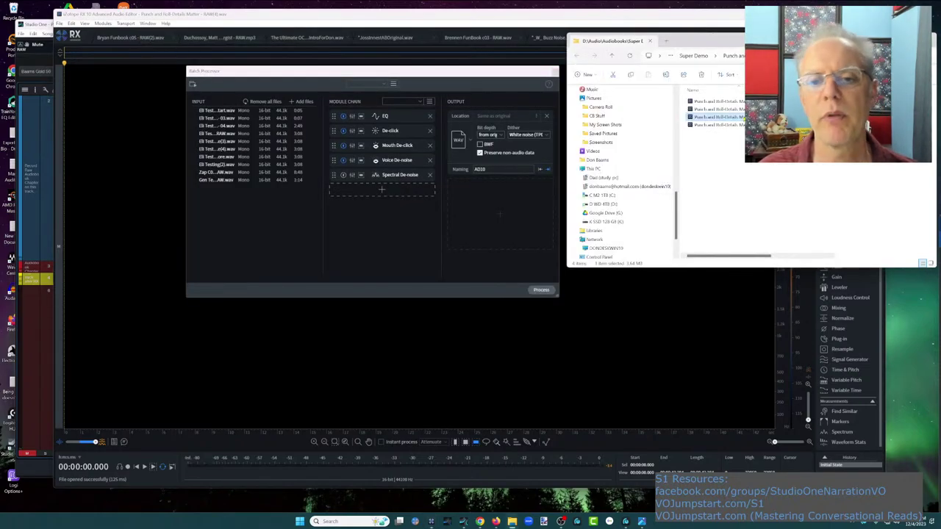
drag(713, 117, 250, 228)
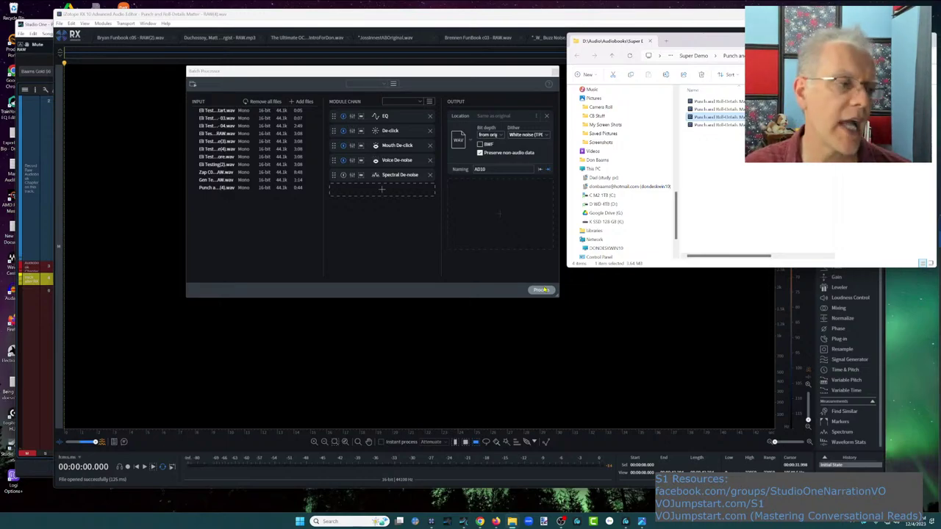
Switch back to Studio One and delete the imported RAW(3) event from its track below the After RX track
click(33, 225)
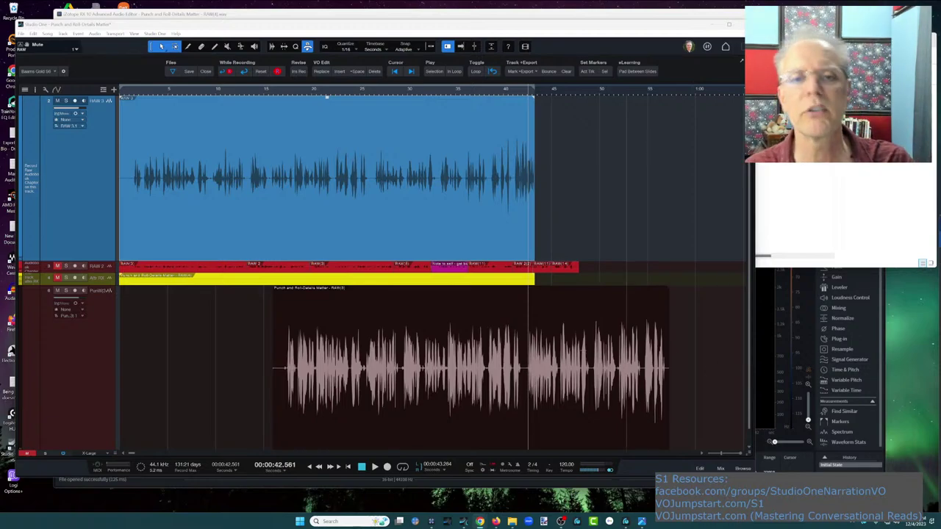
click(471, 423)
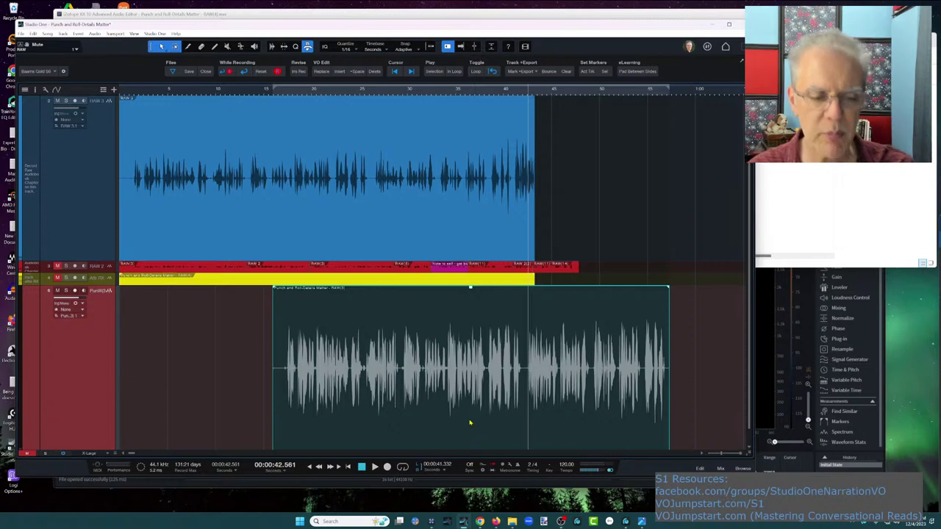
key(Delete)
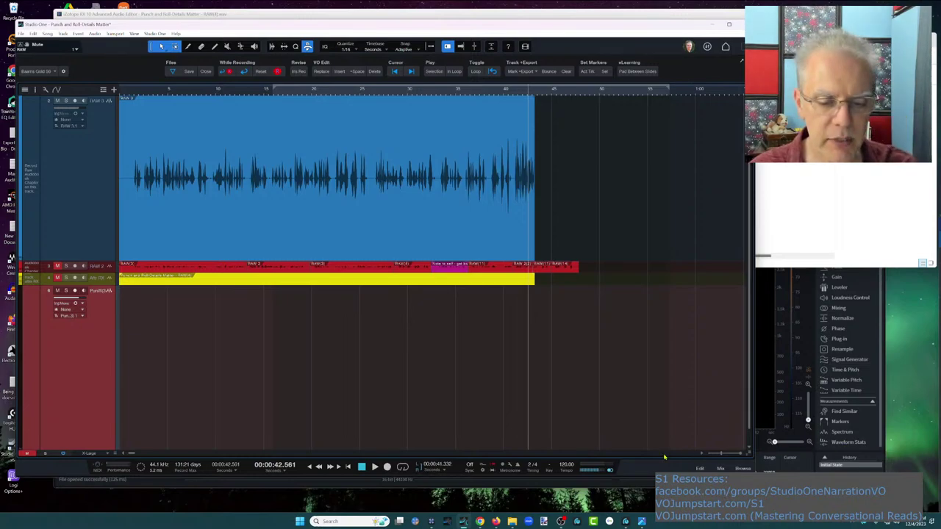
Switch to the image viewer to show the Ask Us Anything event announcement for Tuesday, Dec 5
click(641, 521)
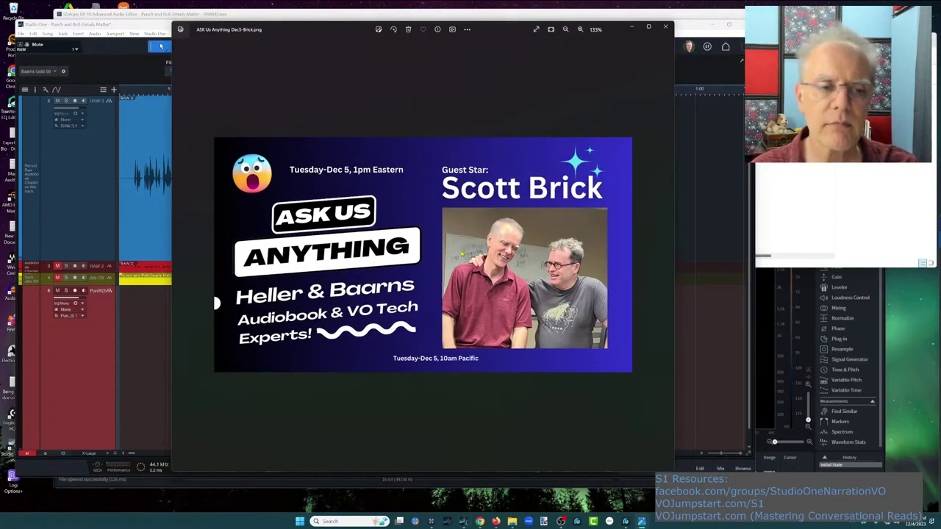